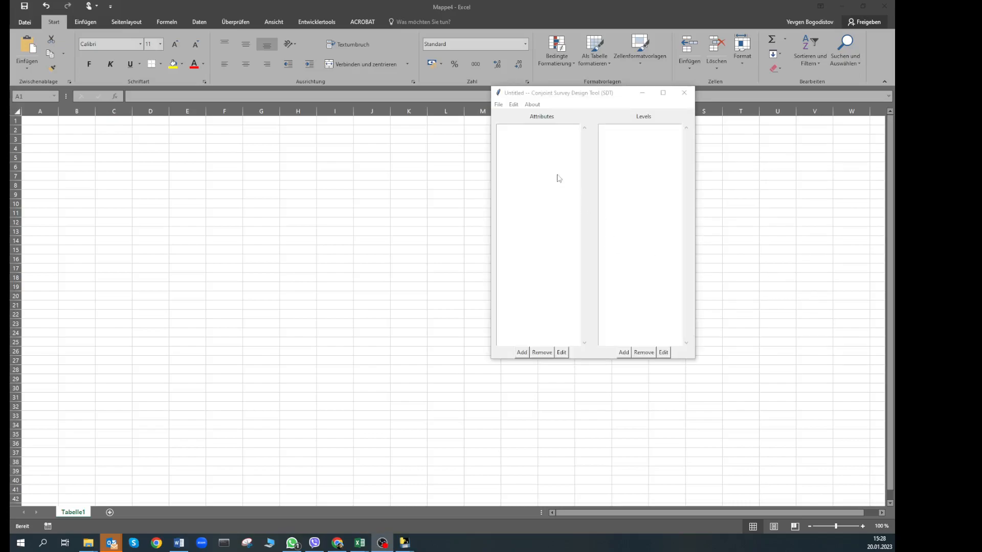
Review the Conjoint Survey Design Tool's settings and export options, then bring the Qualtrics homepage forward
left_click(517, 106)
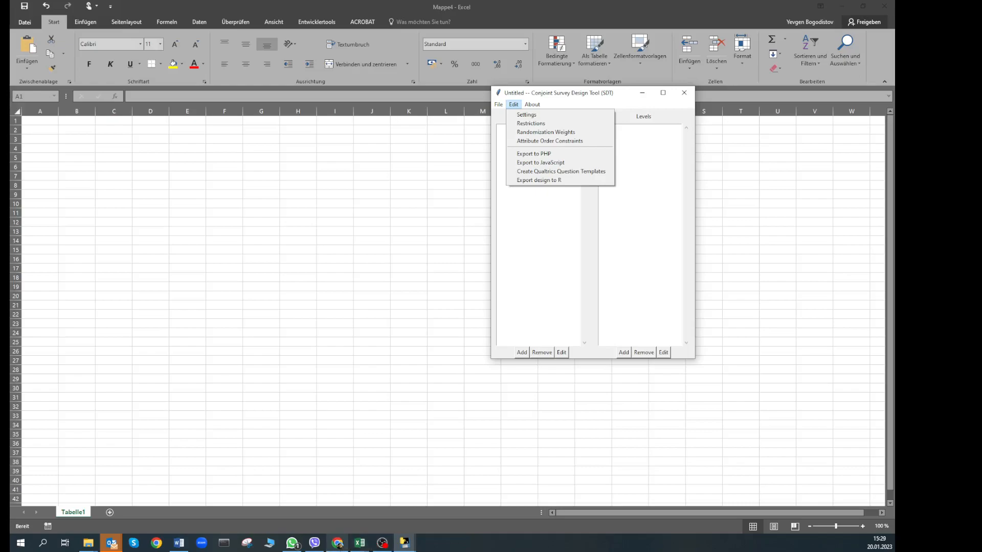
left_click(341, 547)
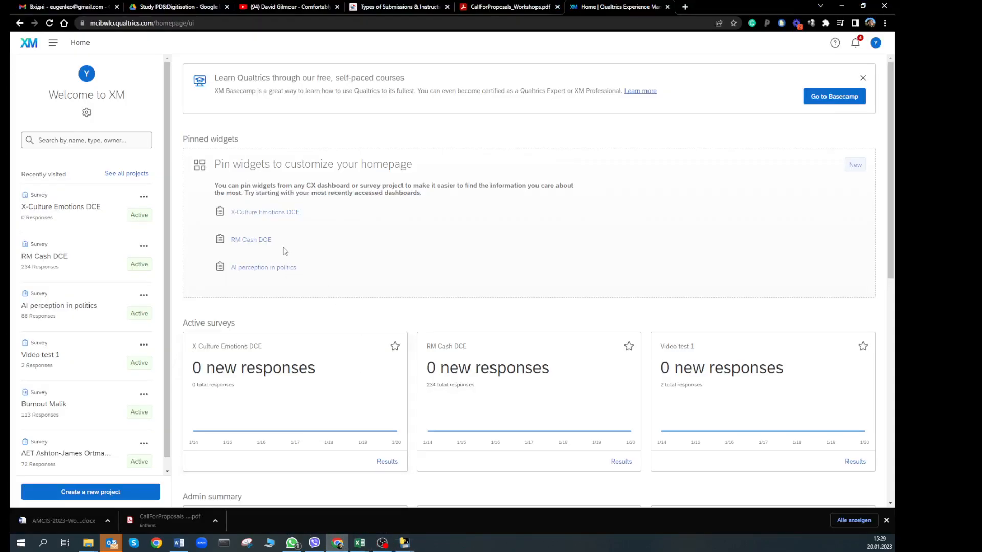
Open the X-Culture Emotions DCE survey and view the JavaScript of welcome question Q2
left_click(75, 211)
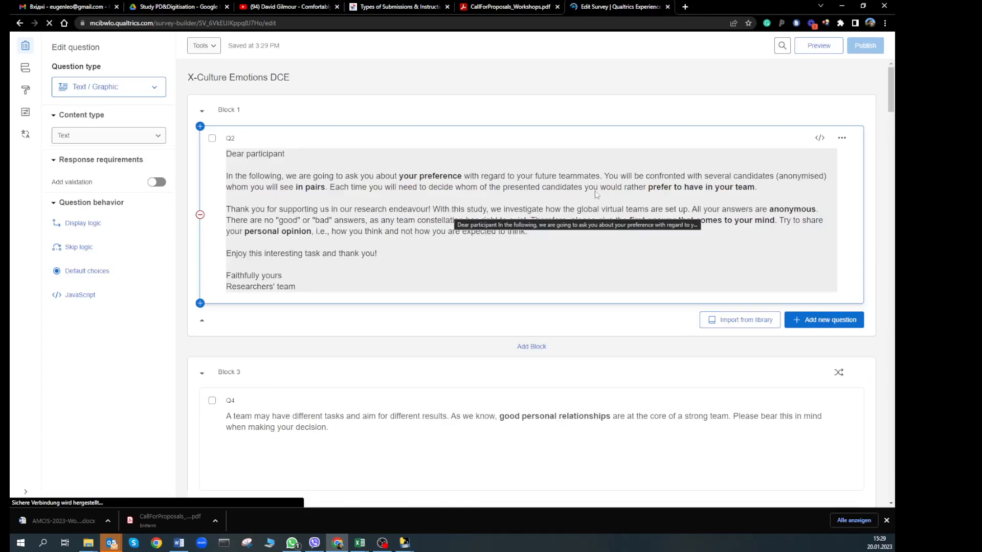
left_click(542, 206)
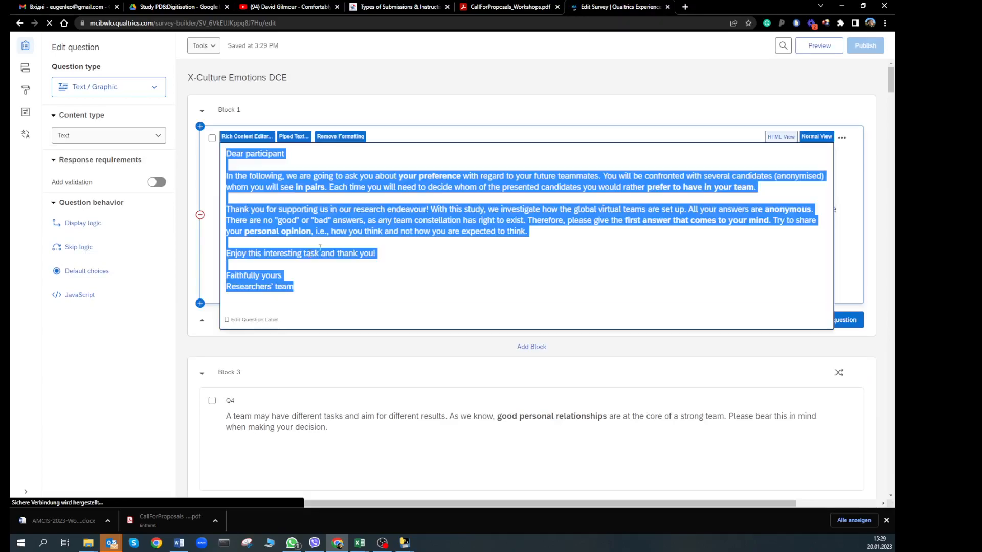
left_click(82, 296)
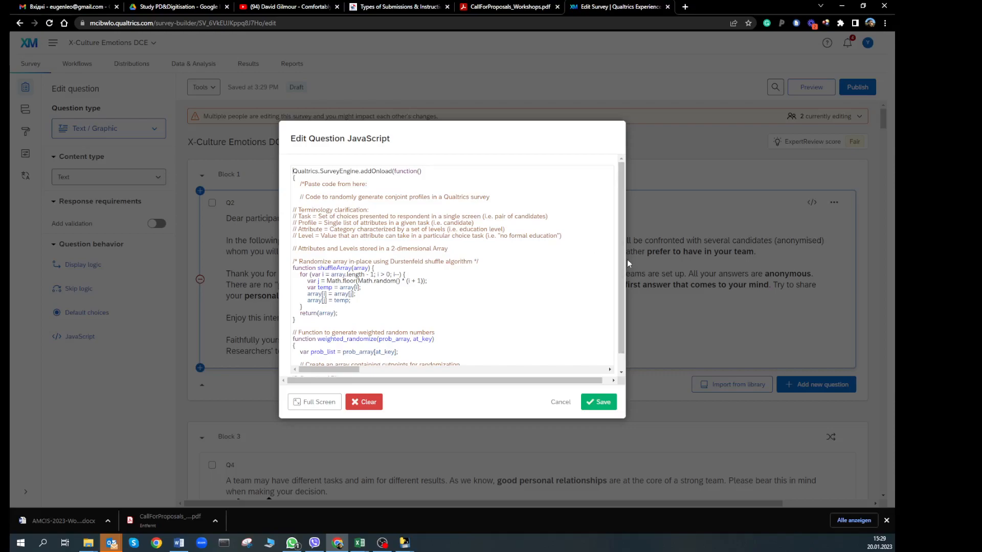
Close Q2's JavaScript editor without changes and switch to the survey flow view
scroll(619, 266, "down", 1)
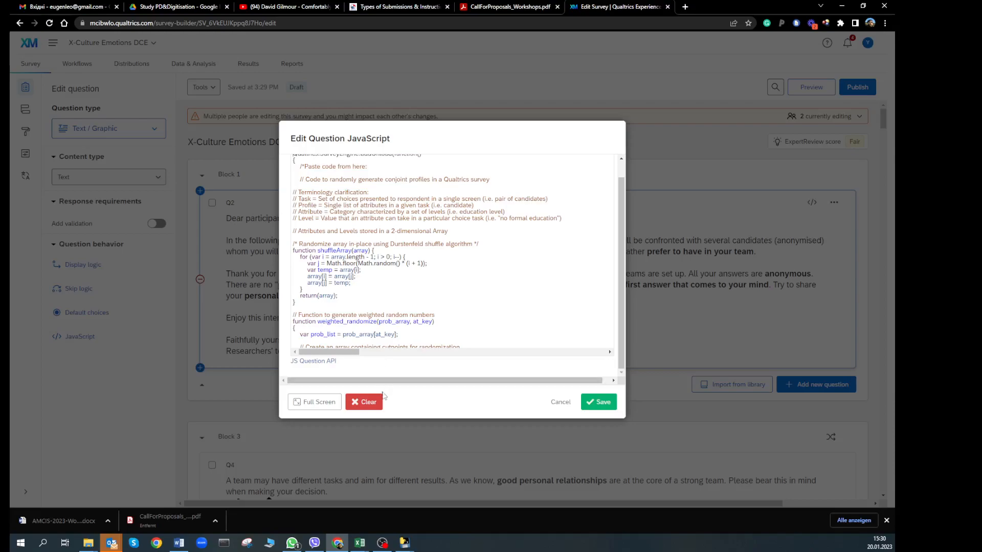
left_click(561, 402)
left_click(25, 109)
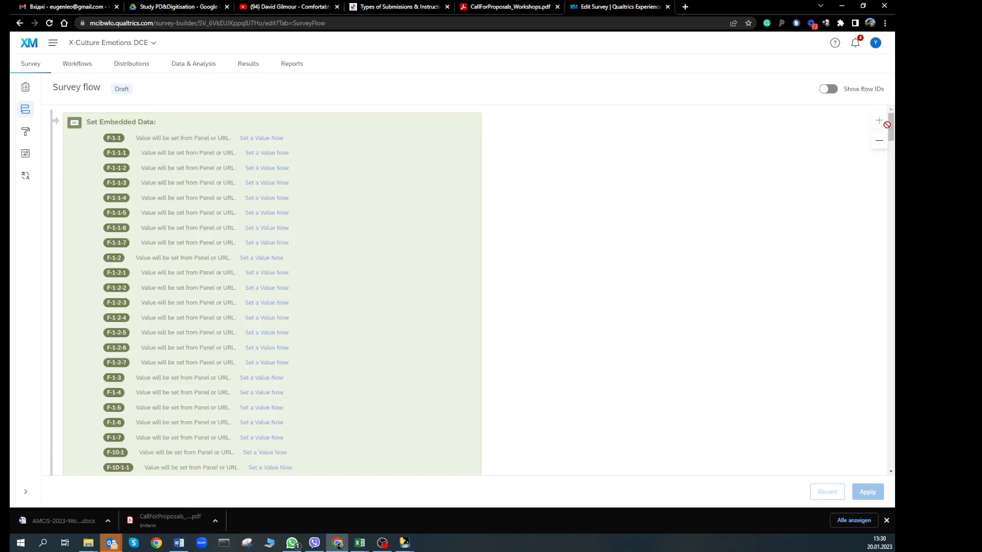
Append a Set Embedded Data element at the end of the flow, after Demographics
left_click_drag(891, 125, 891, 454)
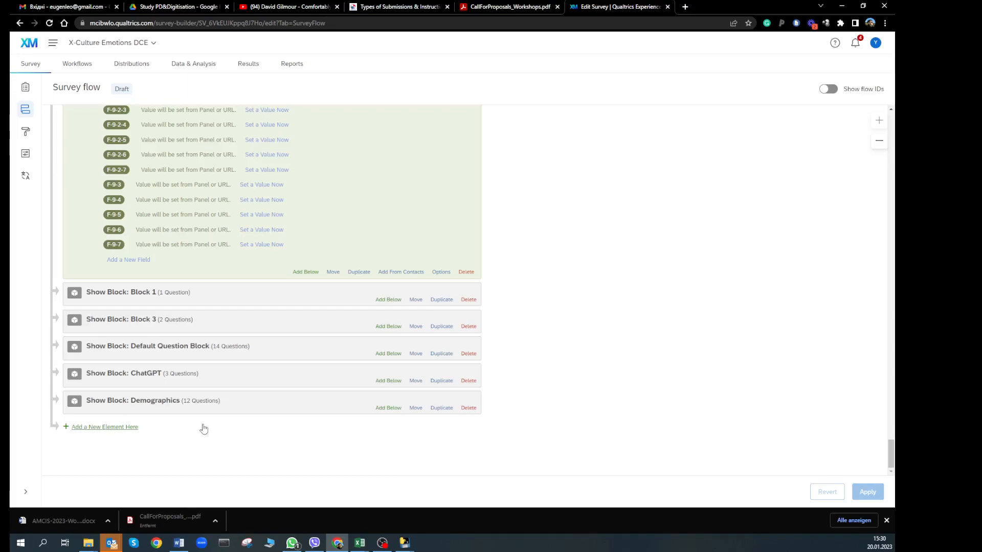
left_click(120, 427)
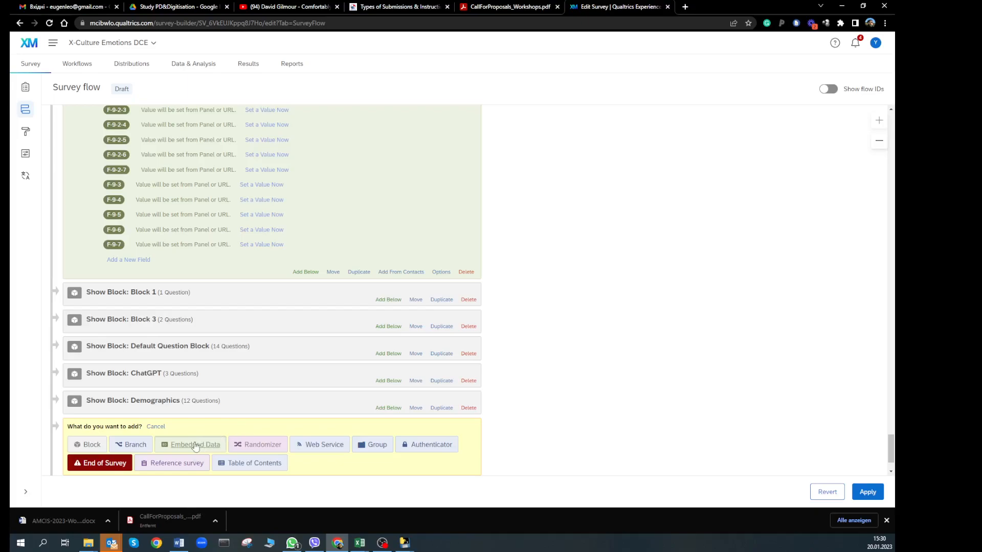
left_click(210, 450)
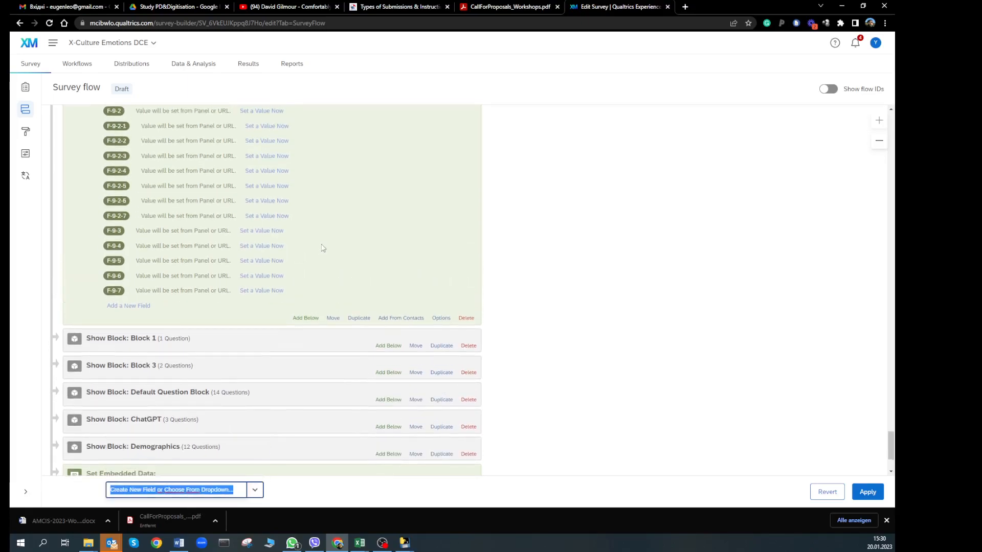
scroll(322, 248, "up", 5)
scroll(244, 212, "up", 8)
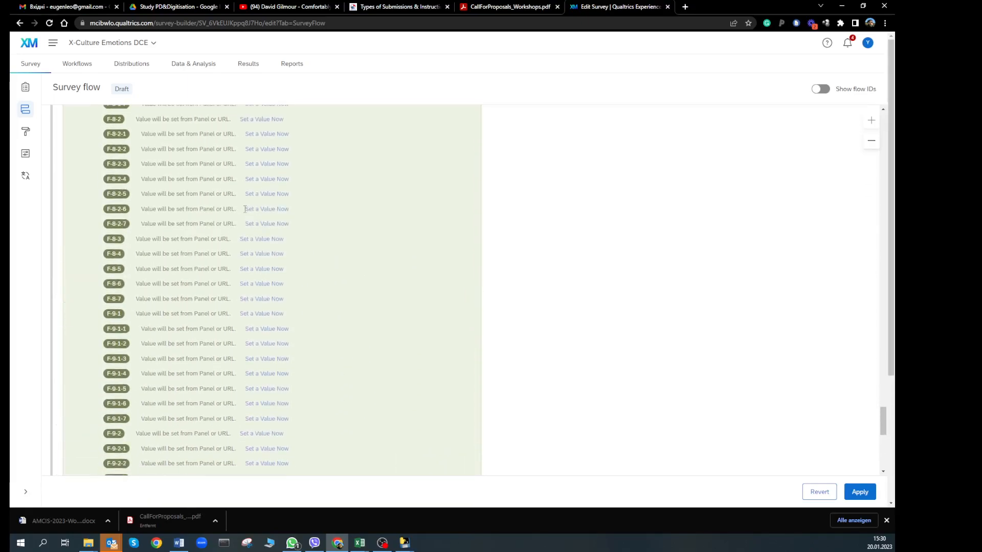
scroll(244, 212, "up", 7)
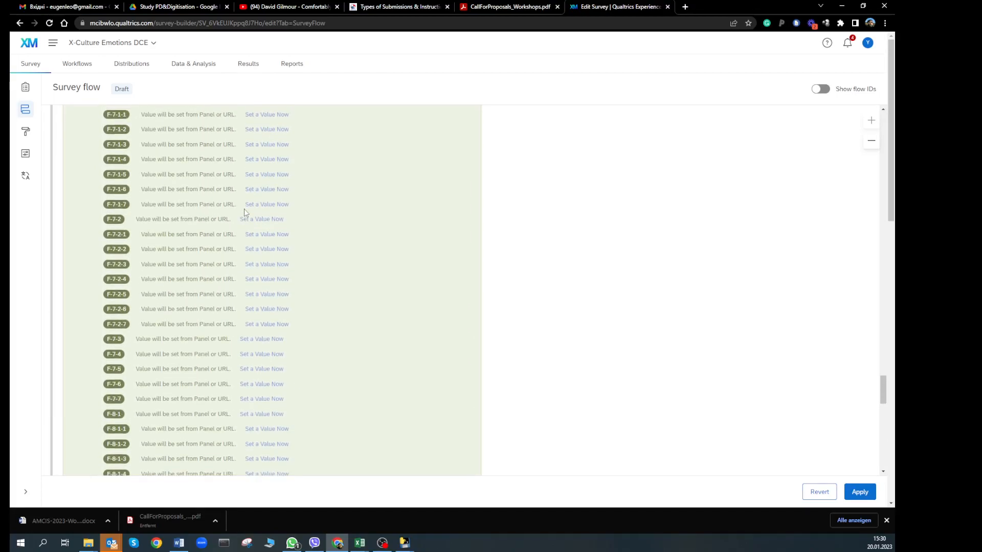
scroll(244, 210, "up", 6)
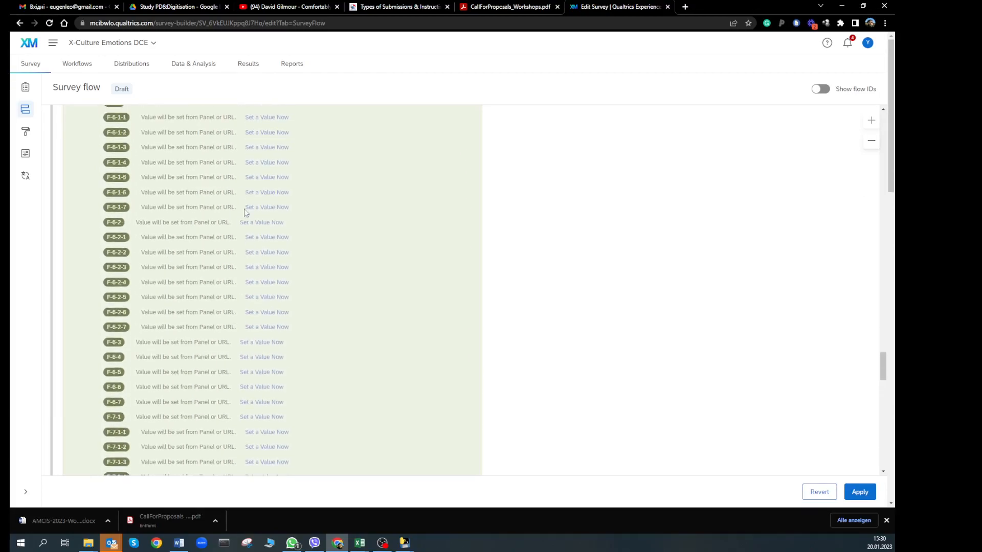
scroll(244, 211, "up", 12)
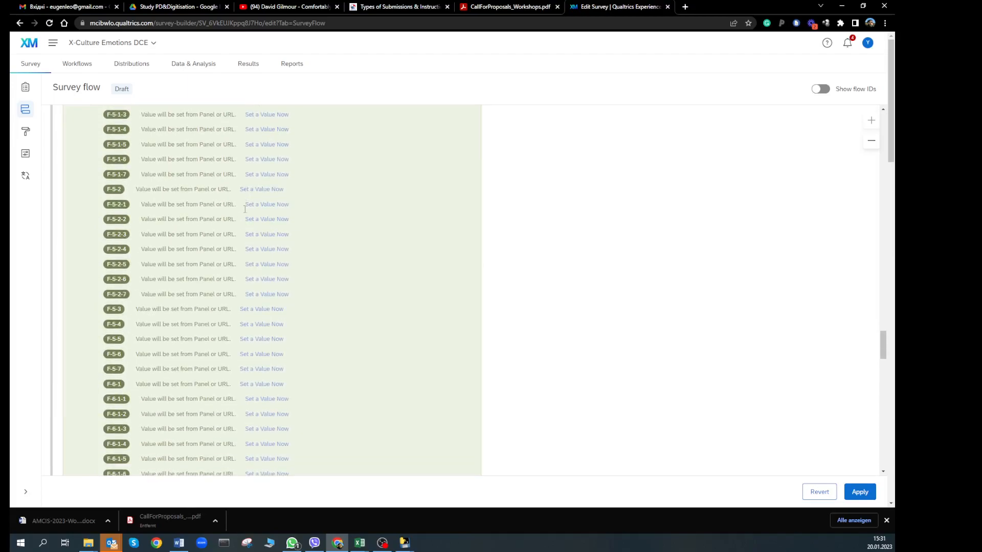
scroll(244, 212, "up", 15)
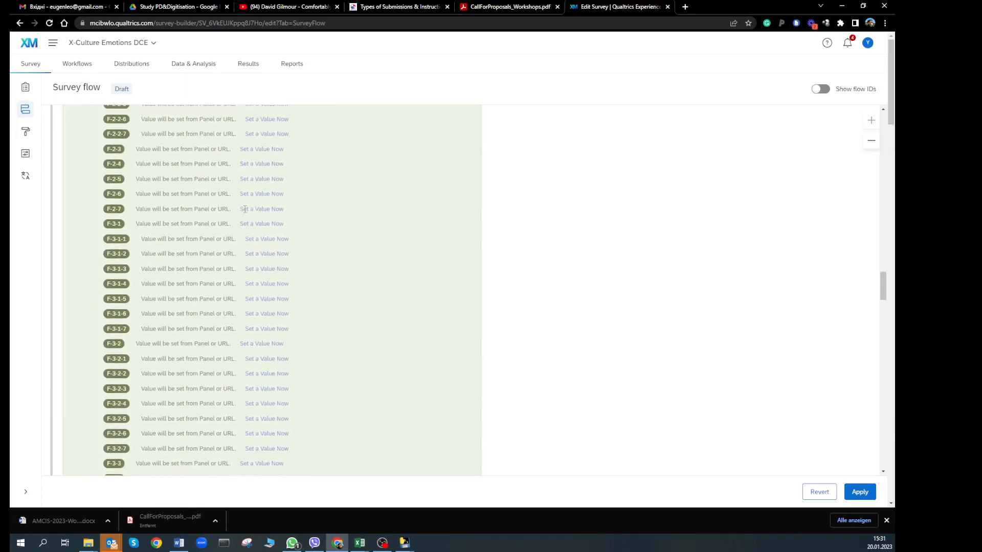
scroll(244, 208, "up", 14)
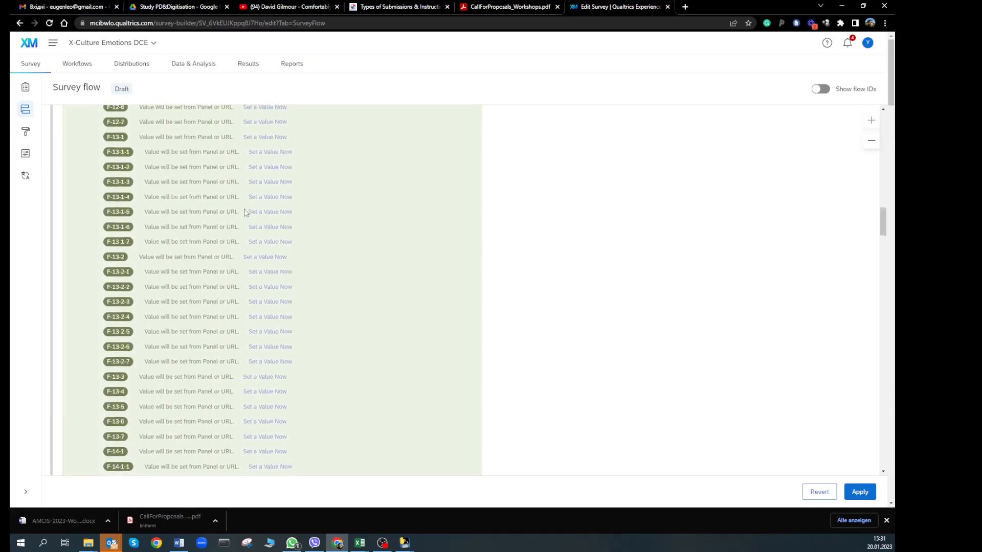
scroll(244, 209, "up", 14)
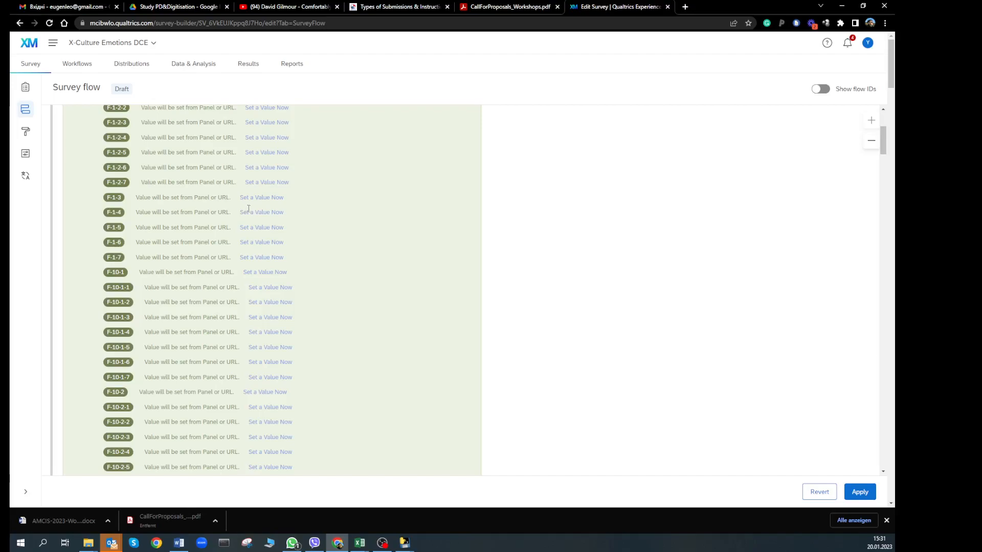
scroll(351, 239, "down", 12)
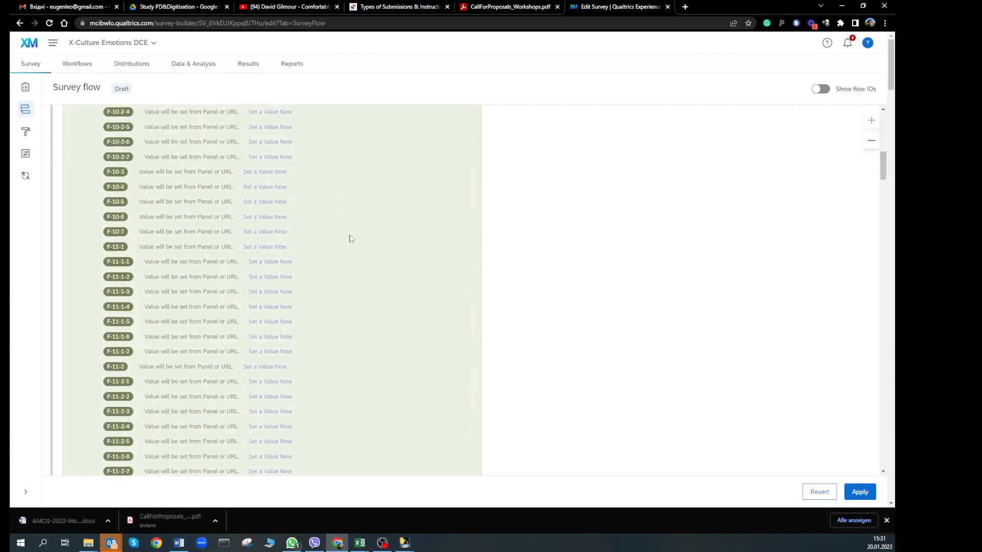
scroll(351, 239, "down", 15)
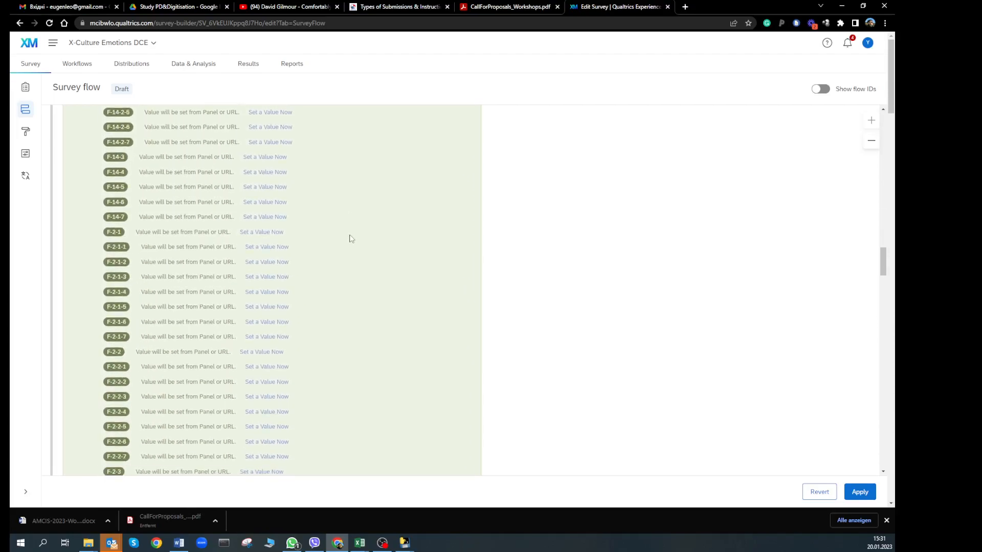
scroll(351, 239, "down", 15)
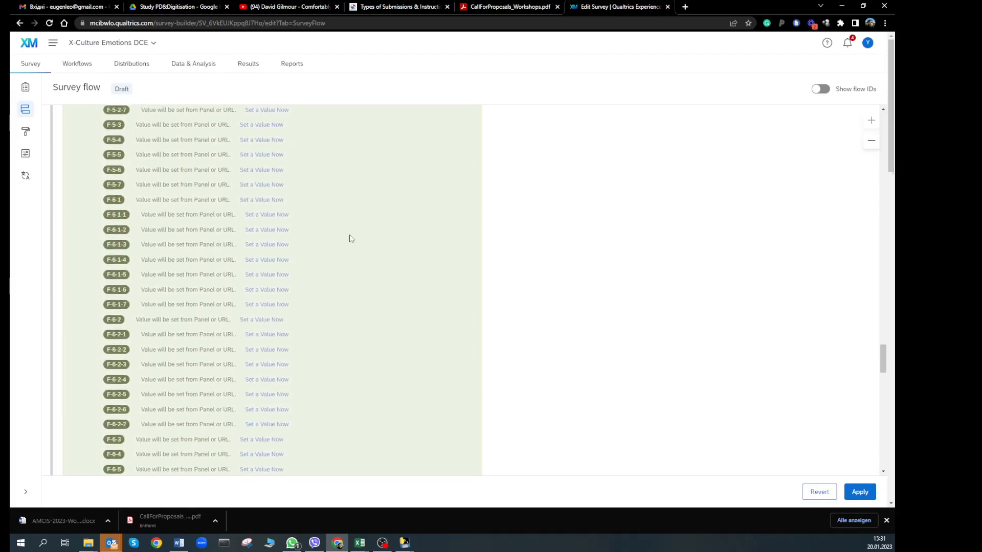
scroll(350, 239, "down", 20)
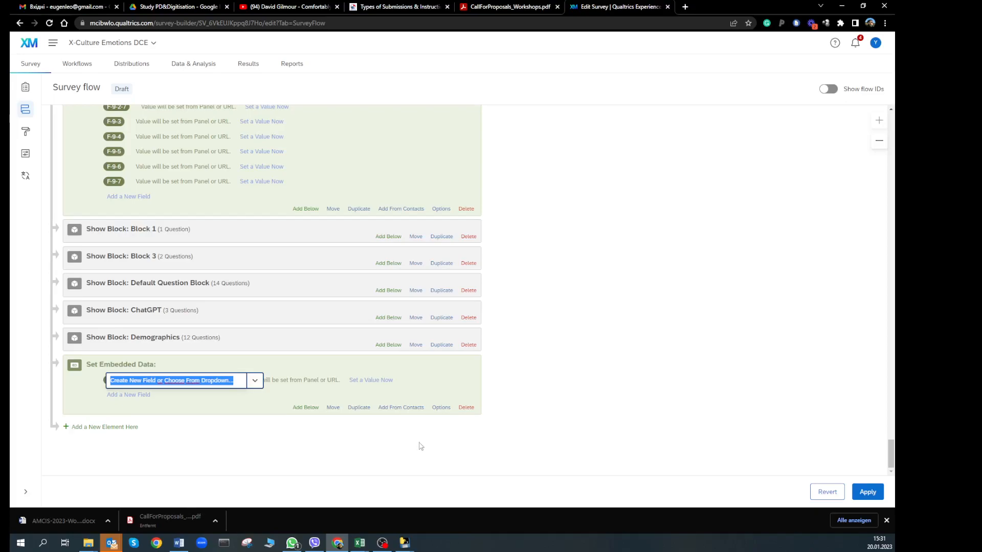
Check which contact lists are available for importing embedded data fields, then cancel the import
left_click(397, 409)
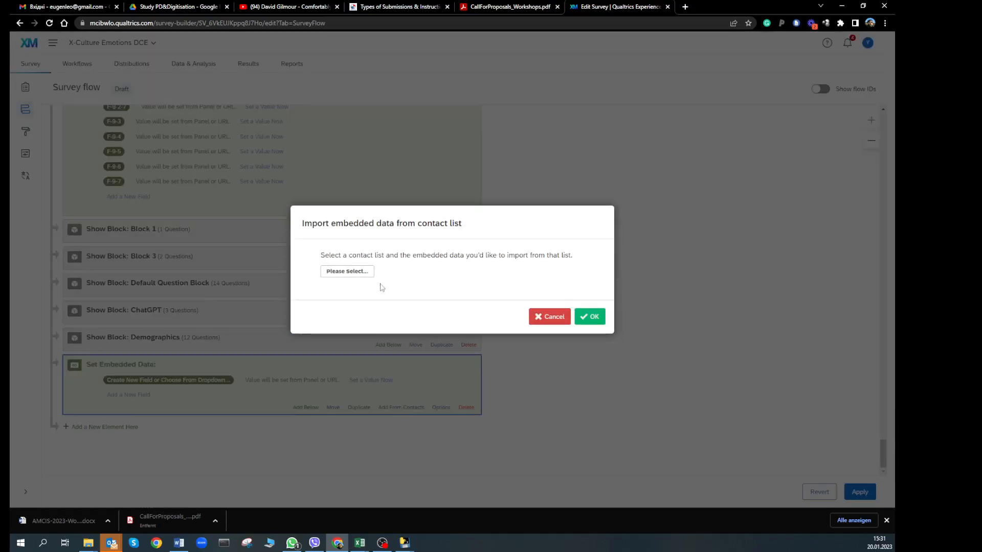
left_click(360, 274)
mouse_move(361, 289)
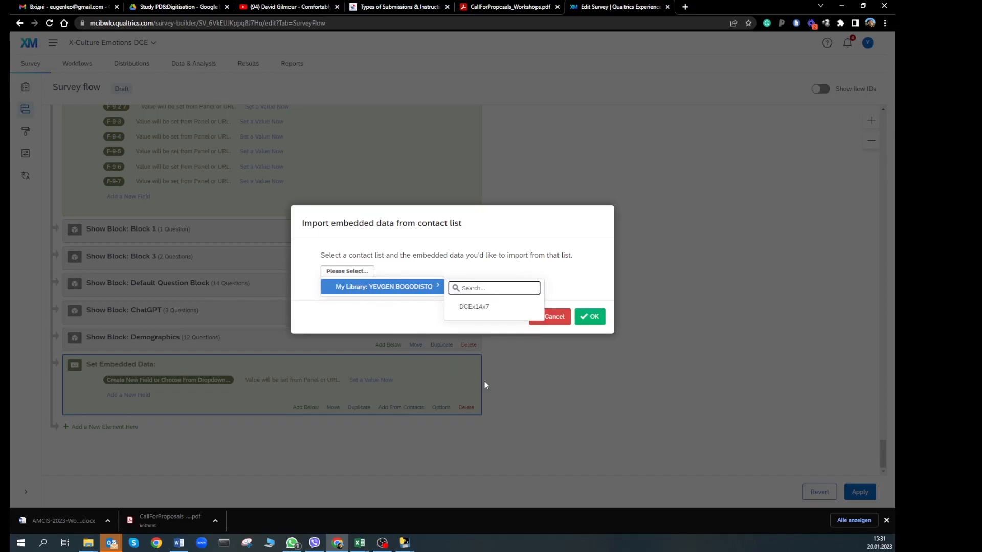
left_click(555, 316)
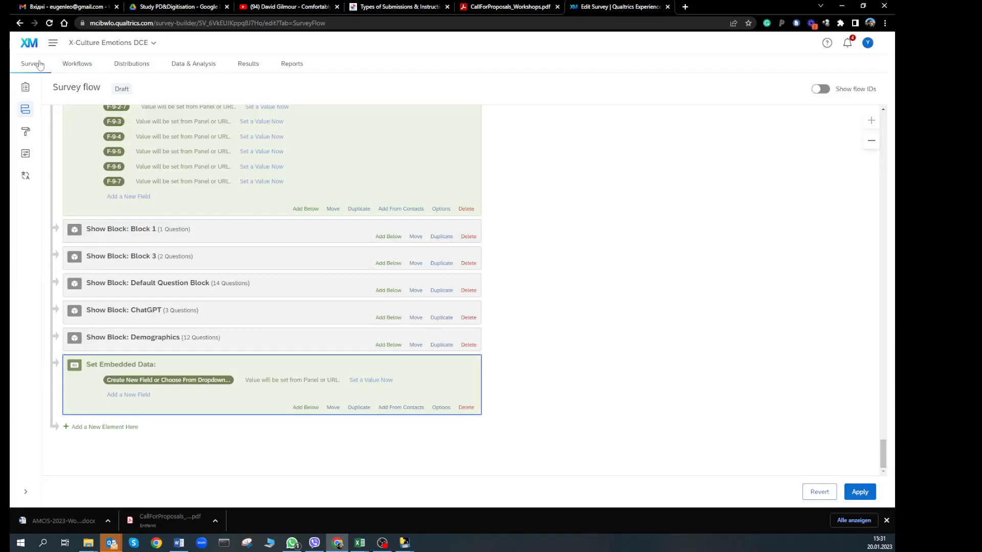
Leave the survey flow for the Directories' contact lists, confirming the exit
left_click(50, 45)
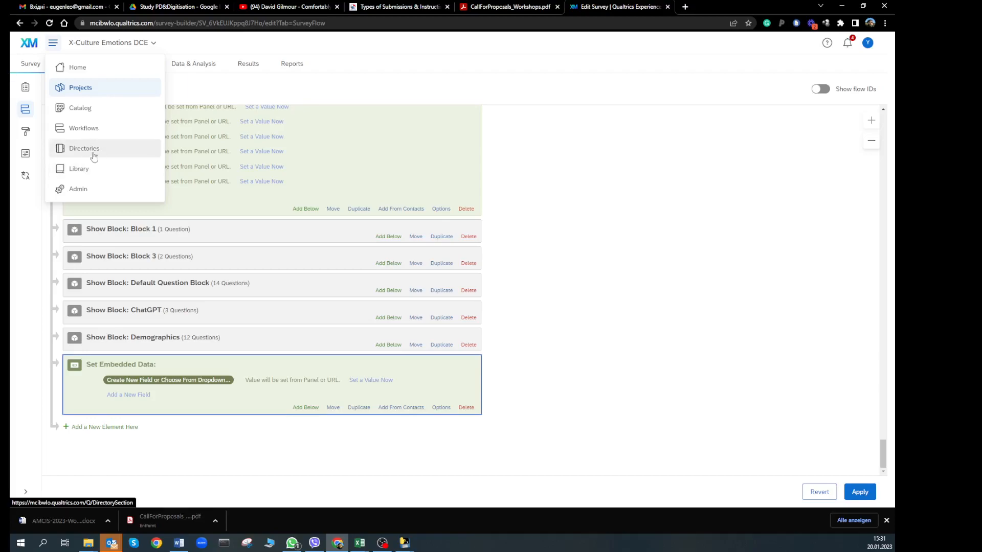
left_click(96, 150)
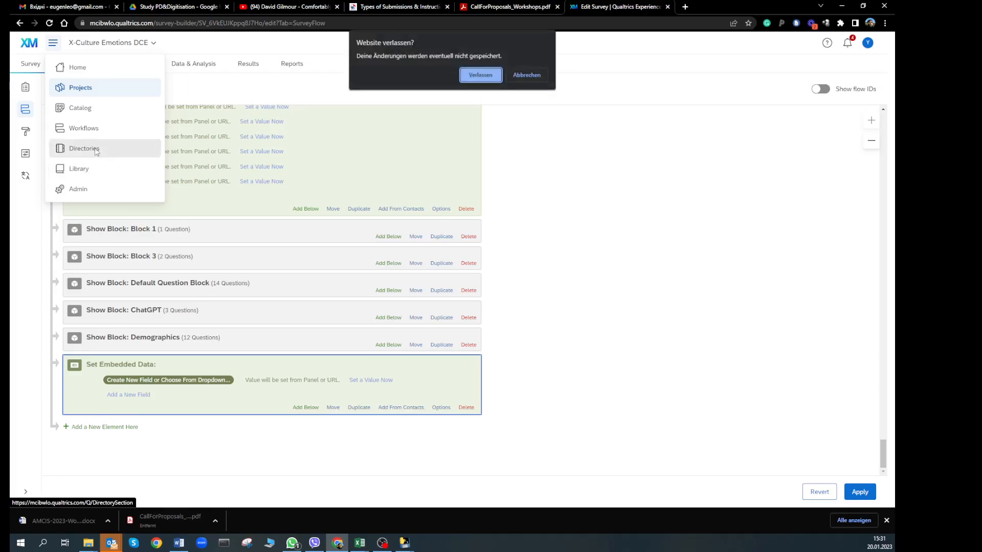
left_click(481, 76)
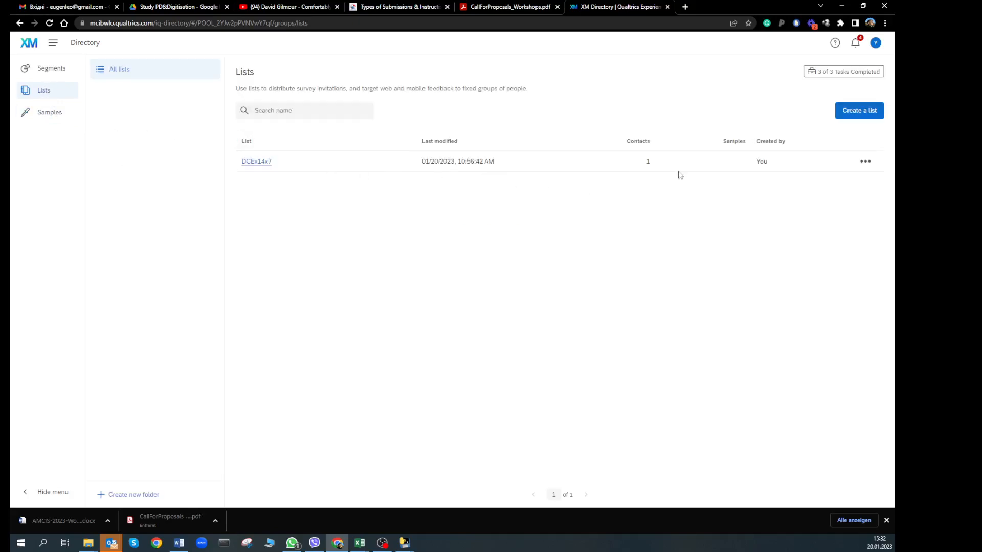
Create a contact list named DCE_YouTube and choose Manual Input for adding its contacts
left_click(868, 113)
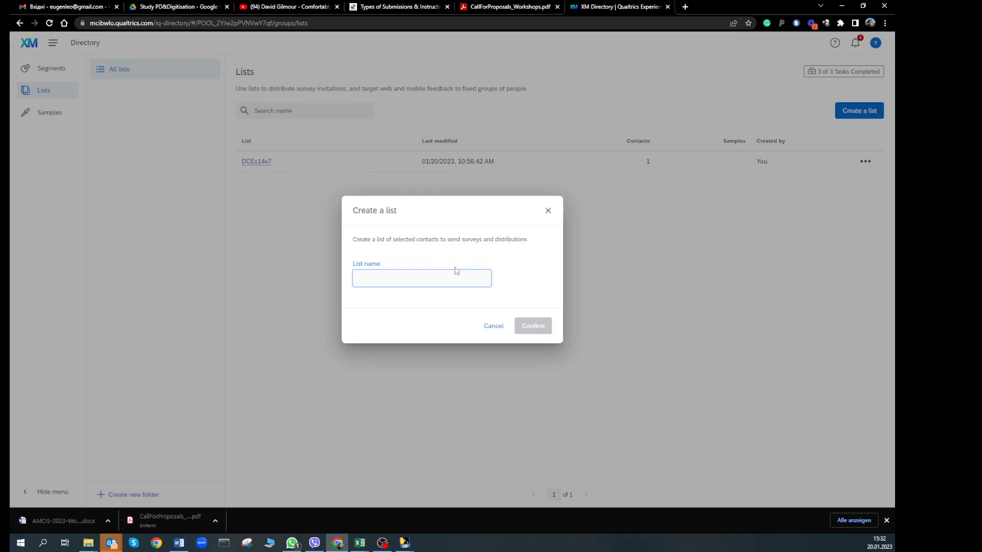
type("D")
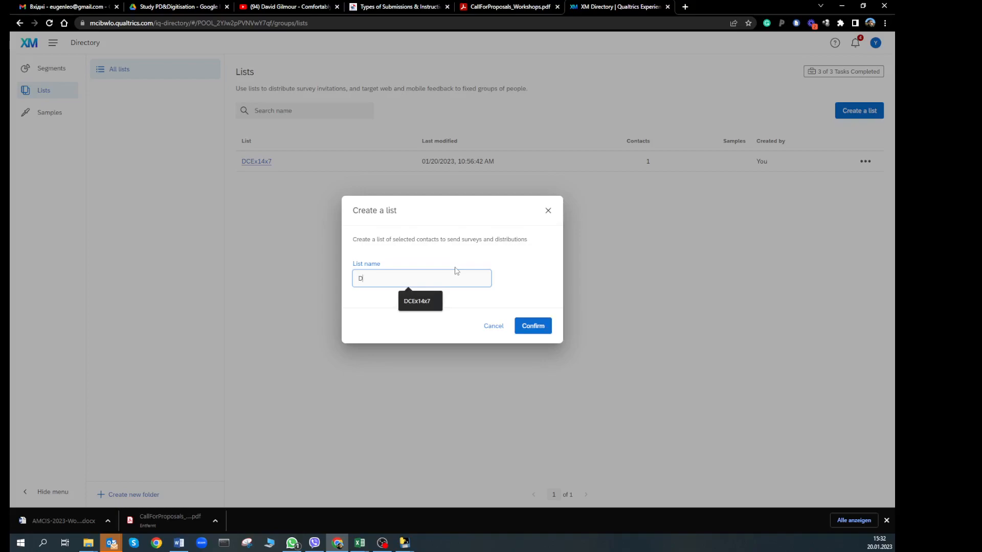
type("cE_YouTube")
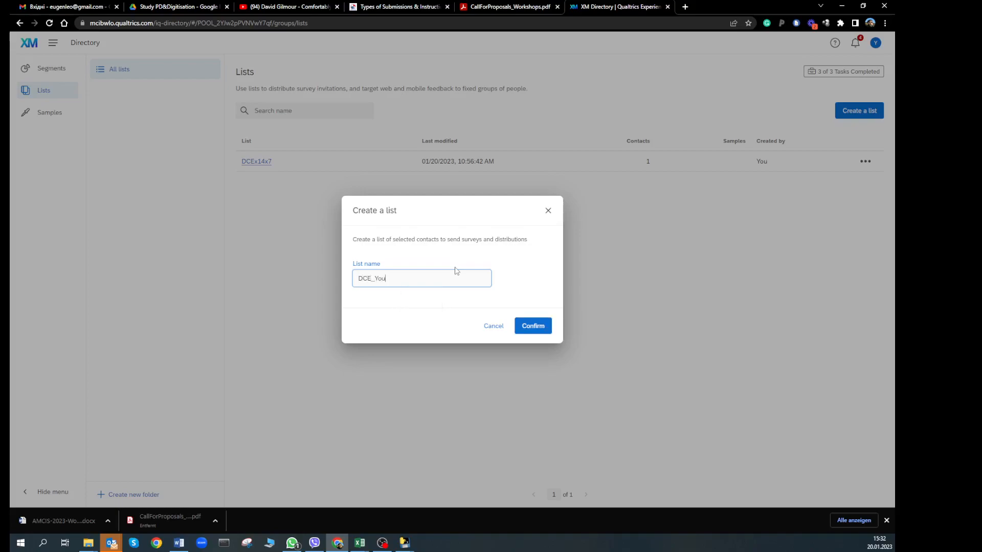
left_click(532, 326)
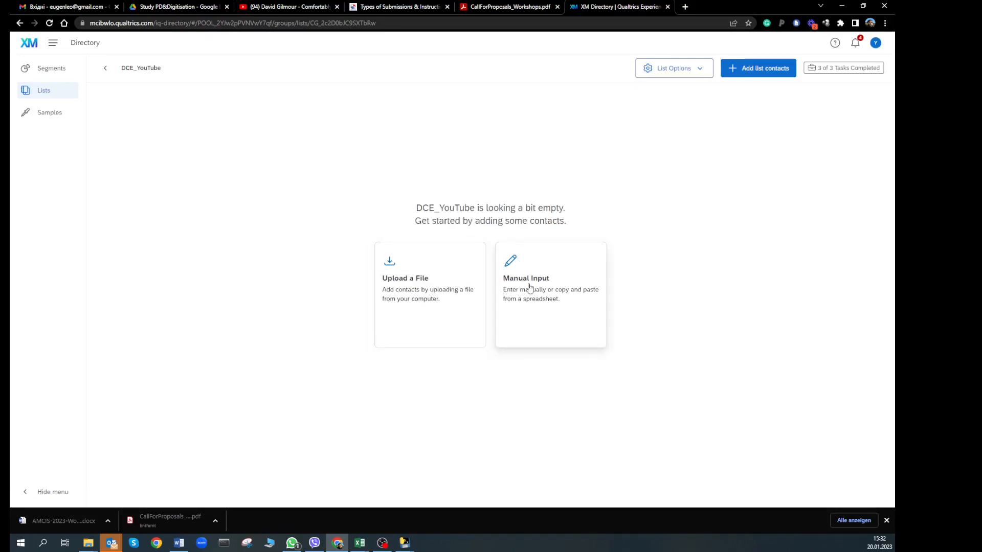
left_click(549, 291)
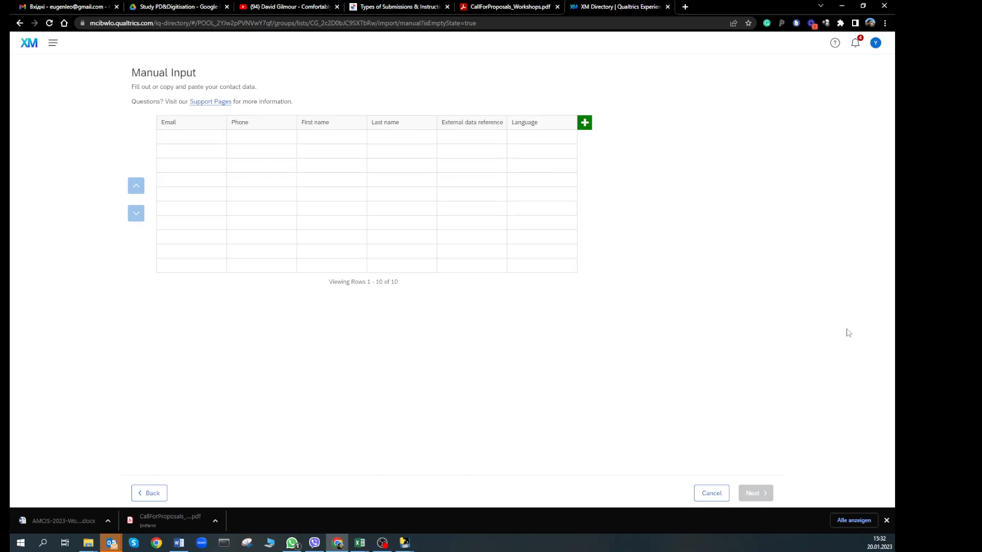
In Mappe4, enter headers Email, First Name, Last Name and External data reference in A1:D1
mouse_move(360, 542)
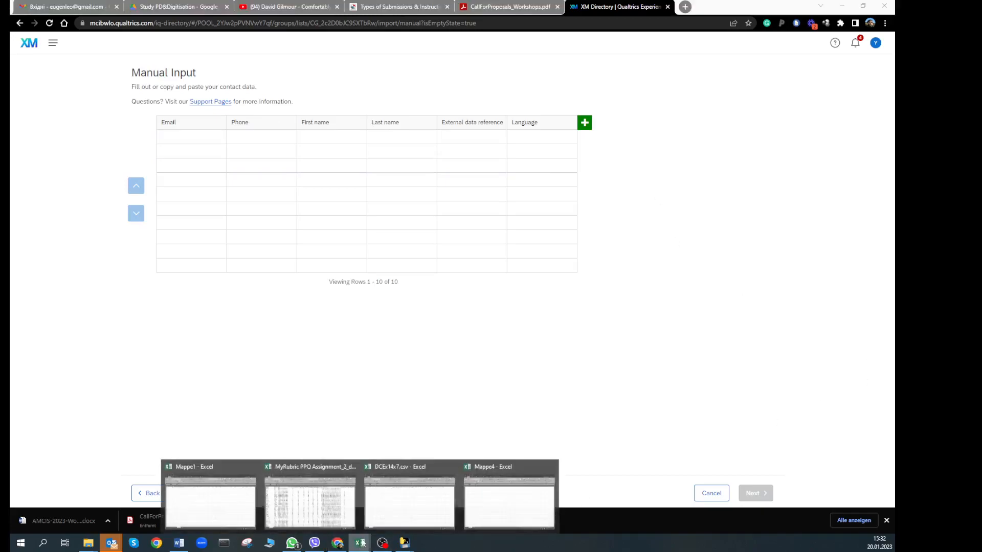
left_click(486, 501)
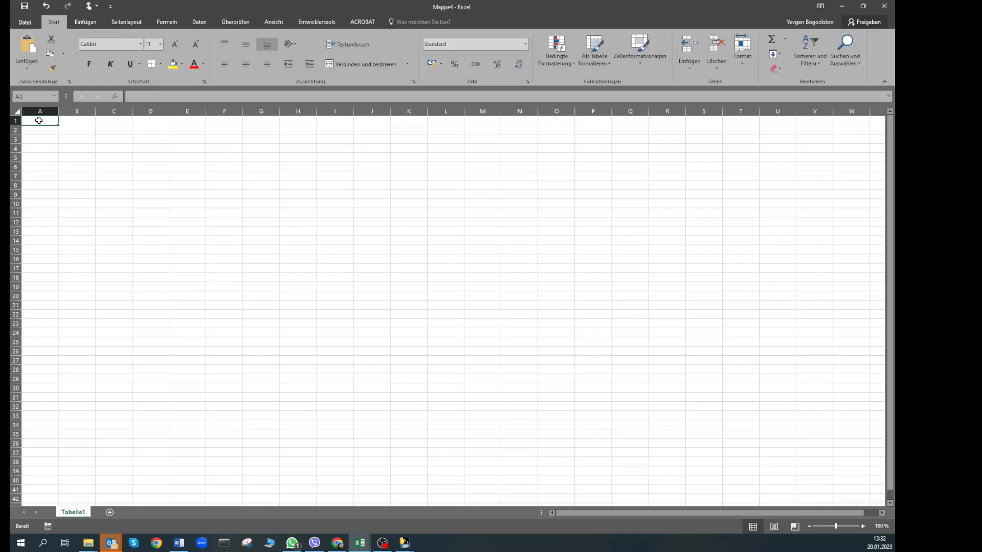
key("alt+Tab")
key("alt+Tab")
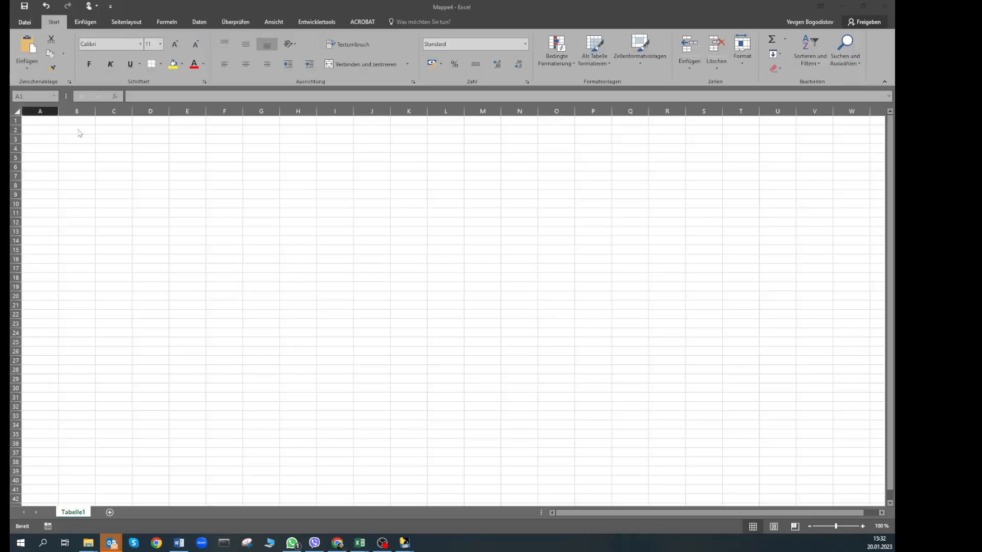
type("Email")
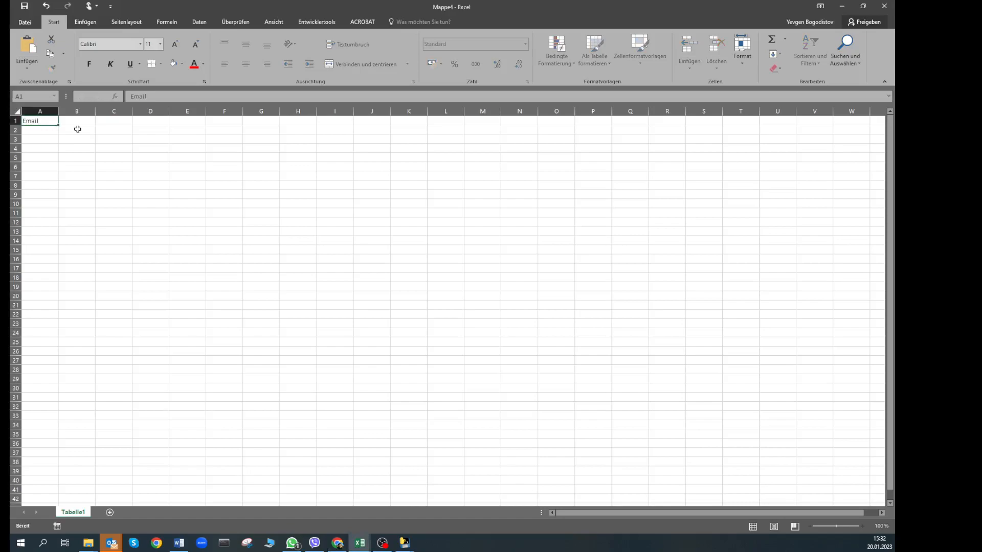
key("Tab")
key("alt+Tab")
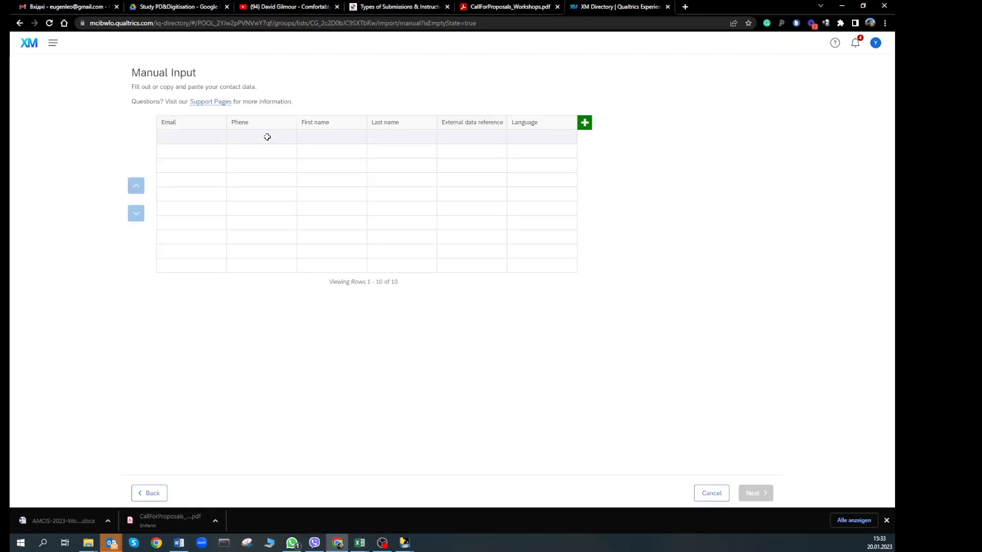
key("alt+Tab")
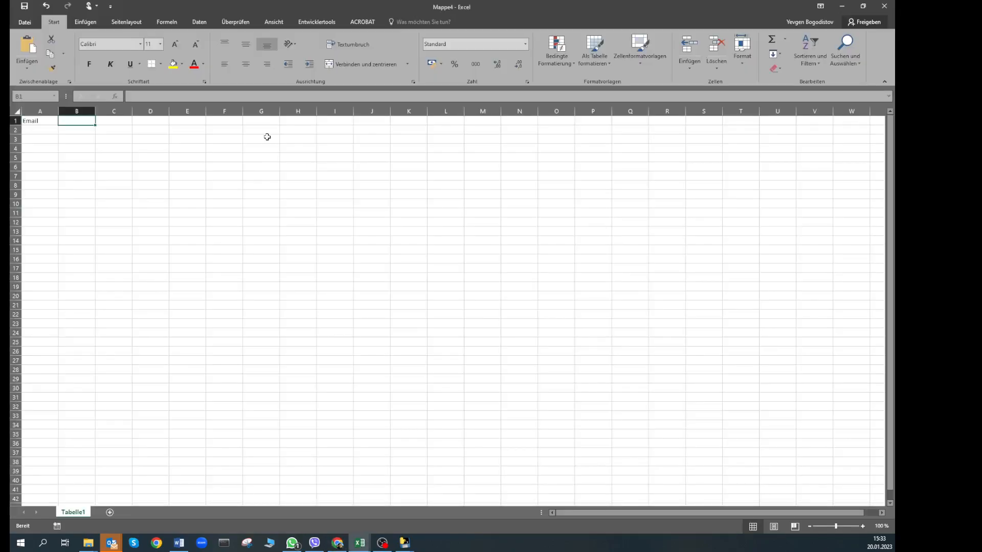
key("alt+Tab")
key("alt+Tab")
type("First Name")
key("Tab")
type("Last Nam")
key("Tab")
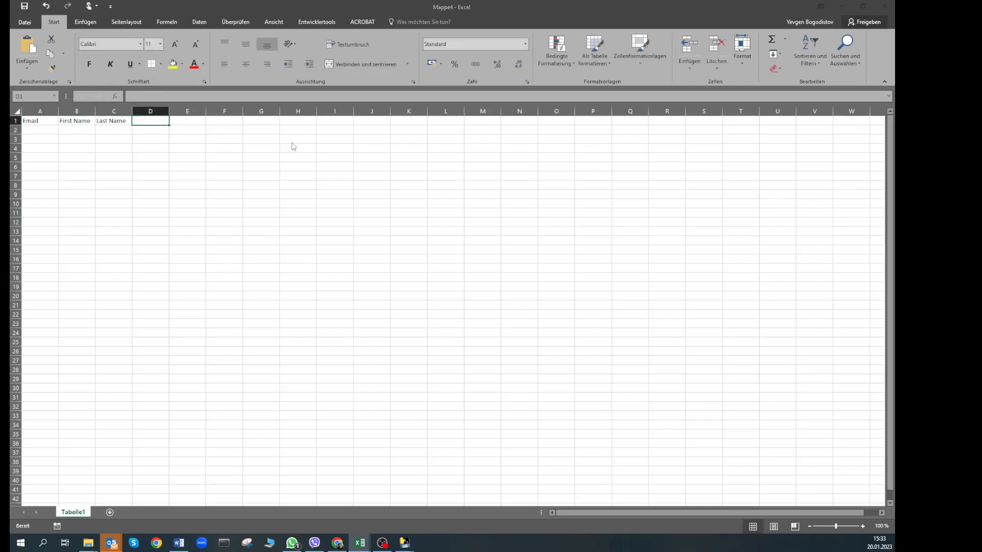
key("alt+Tab")
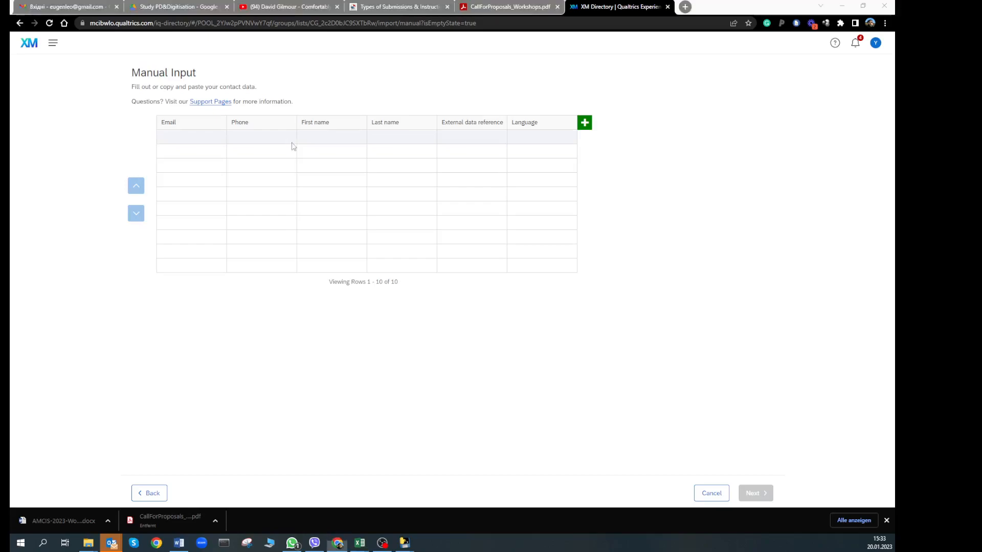
key("alt+Tab")
type("External data rfe")
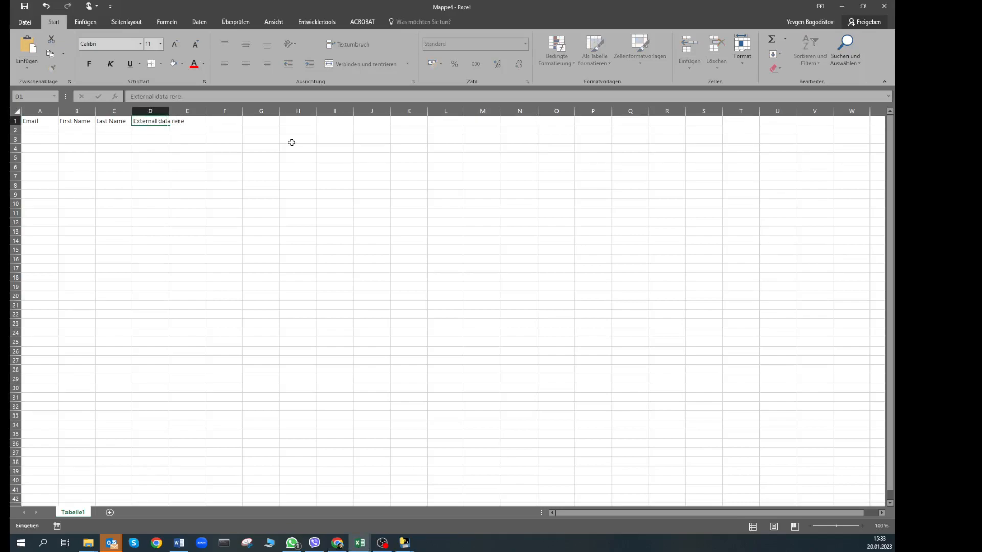
type("ference")
key("alt+Tab")
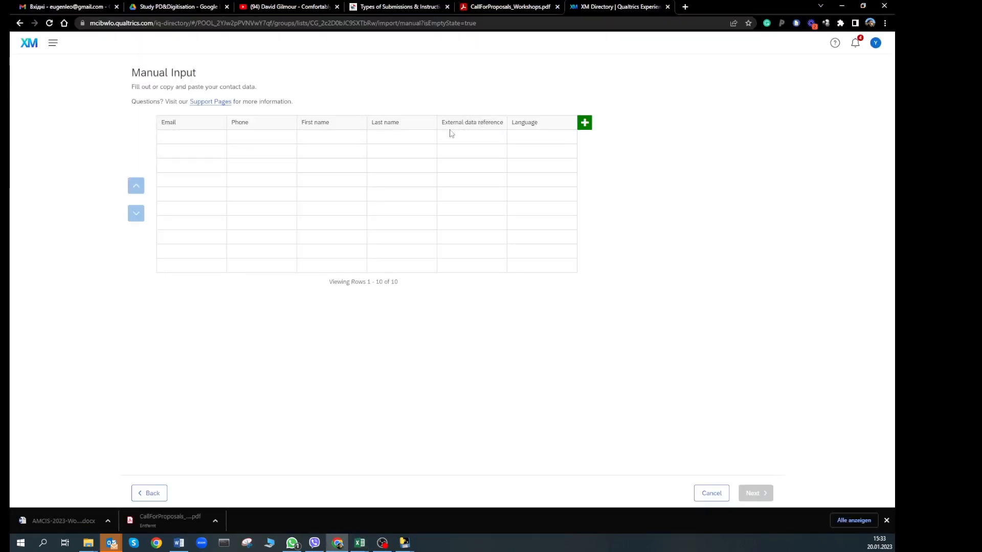
key("alt+Tab")
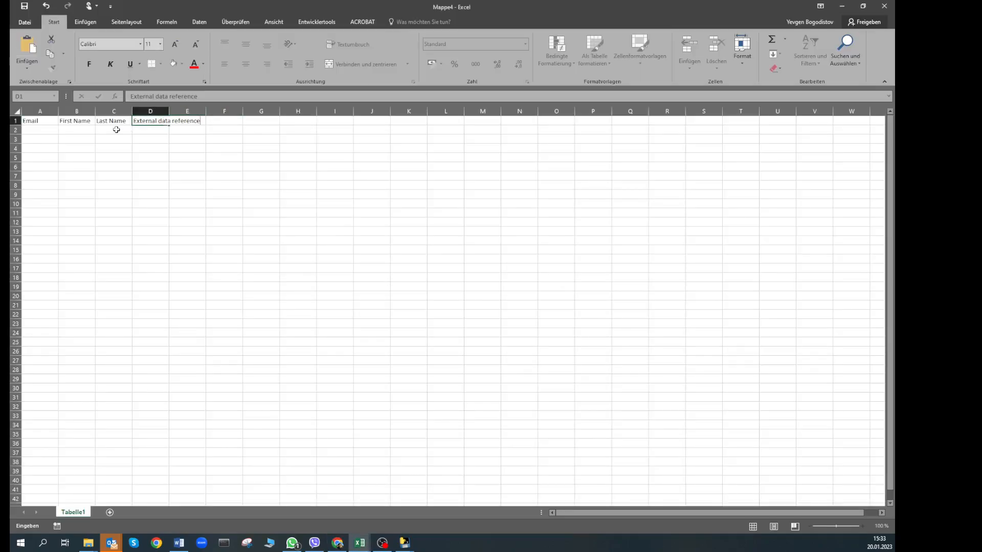
Correct the B1 and C1 headers to 'First name' and 'Last name'
left_click(84, 123)
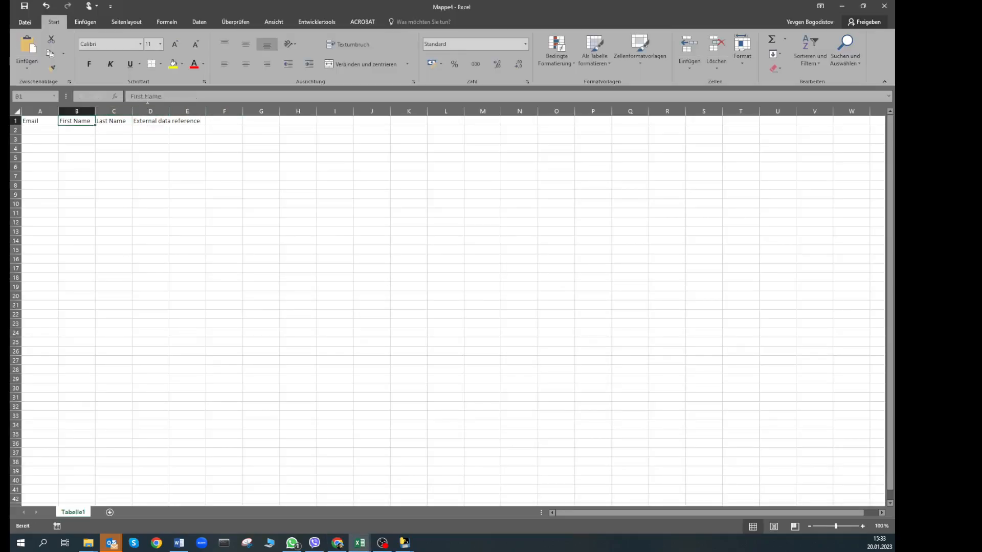
left_click(146, 97)
key("Delete")
type("n")
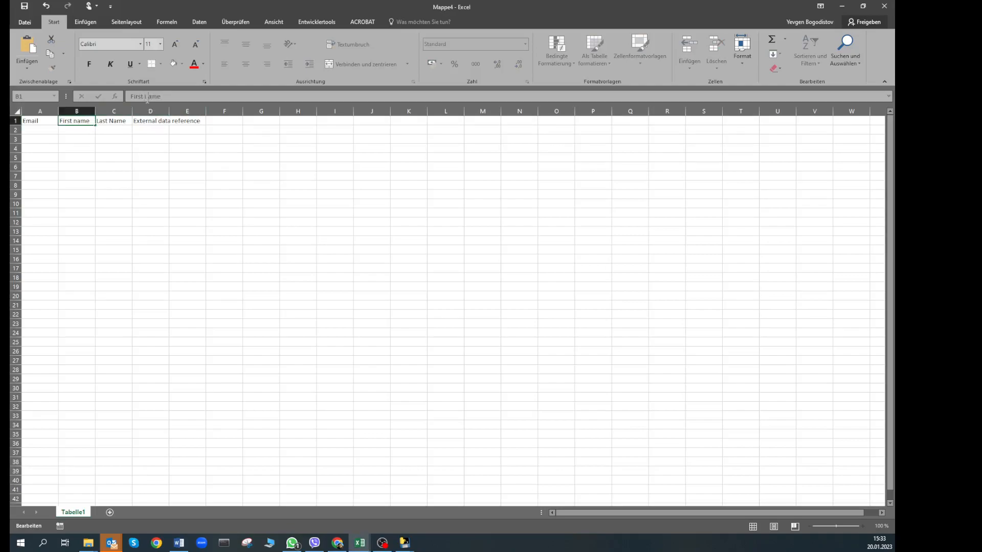
left_click(112, 120)
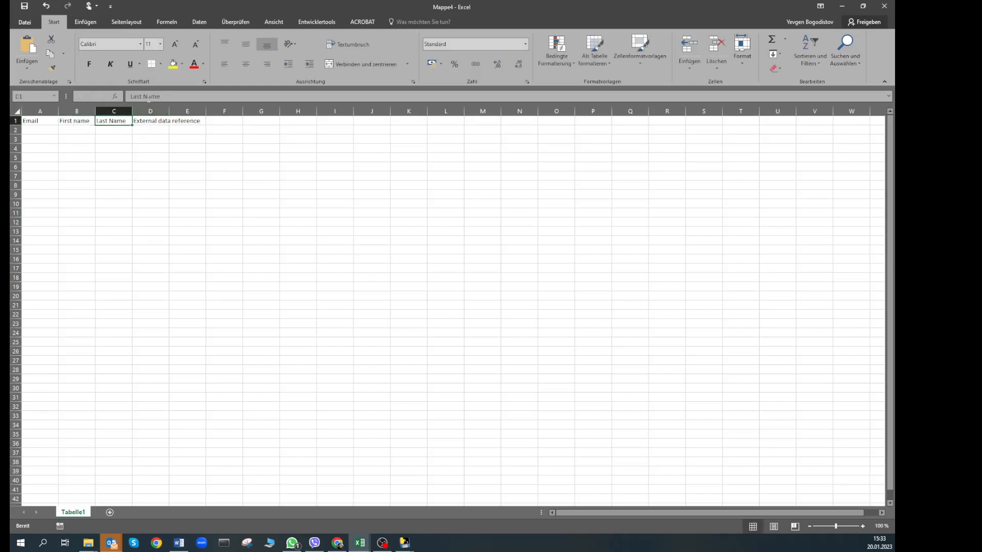
left_click(148, 98)
key("BackSpace")
left_click(163, 138)
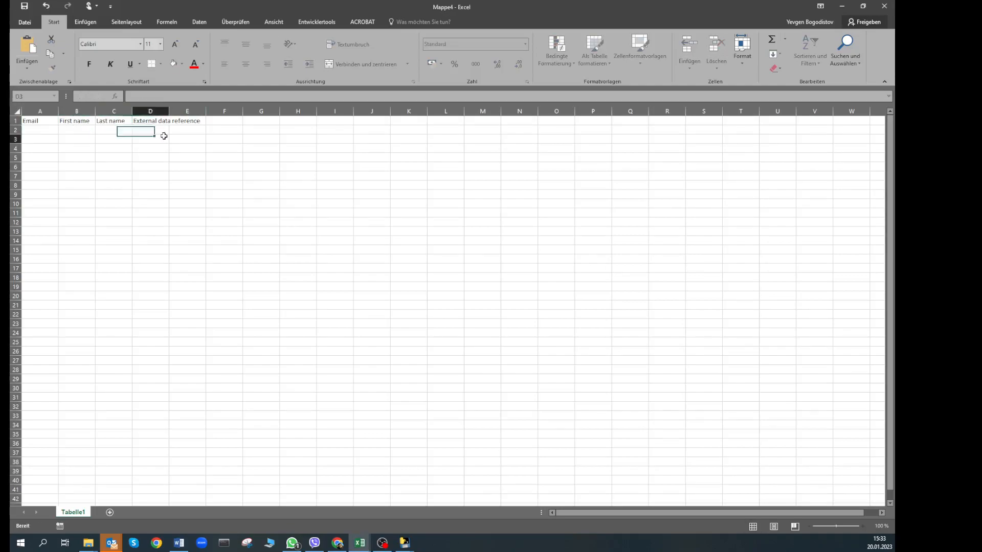
Add the Language header in E1 and widen column D to fit its header
left_click(193, 122)
key("alt+Tab")
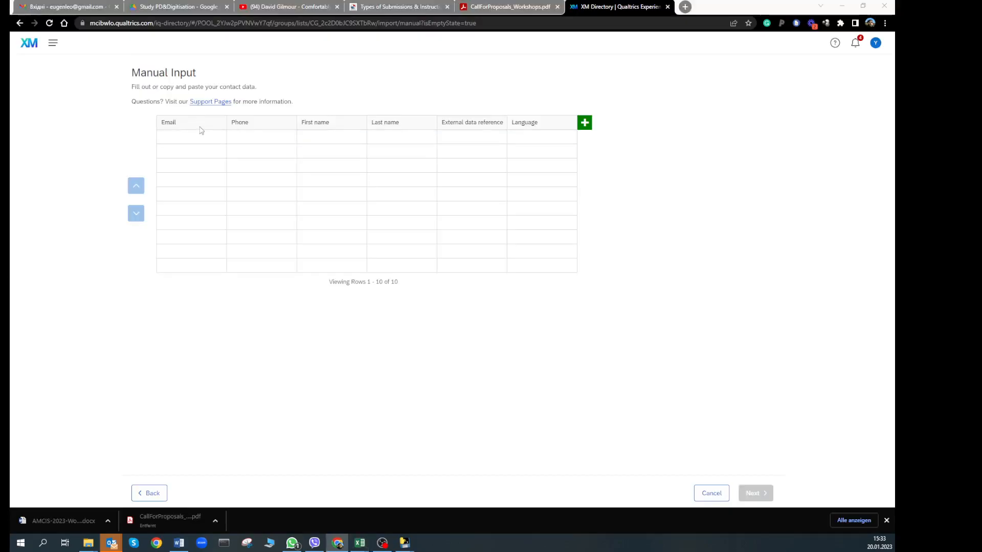
key("alt+Tab")
type("Language")
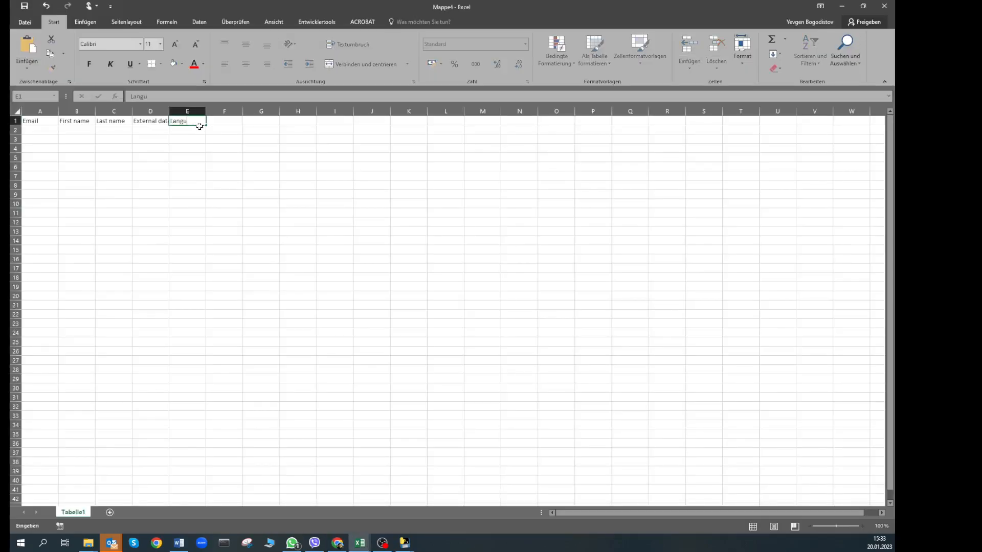
left_click(207, 149)
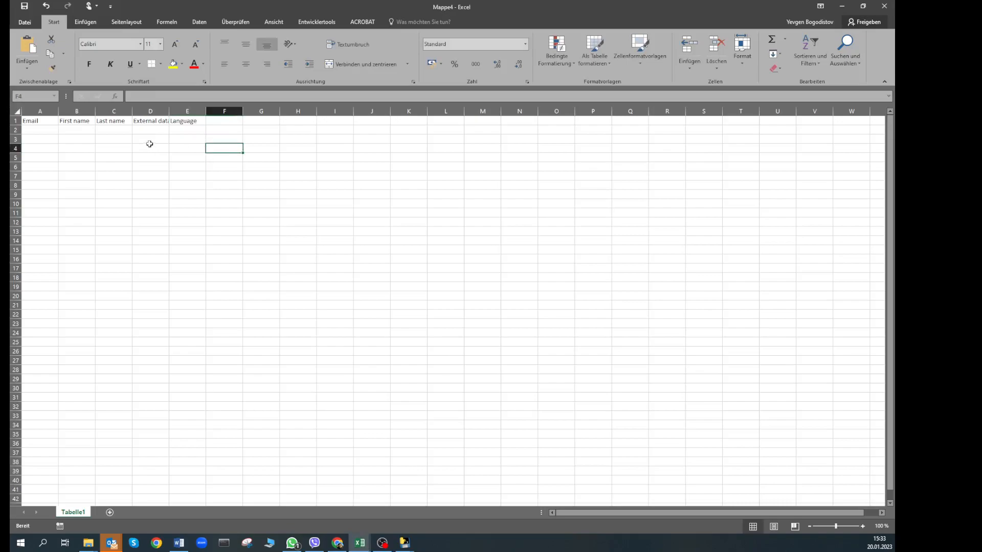
left_click_drag(170, 113, 176, 114)
left_click(43, 132)
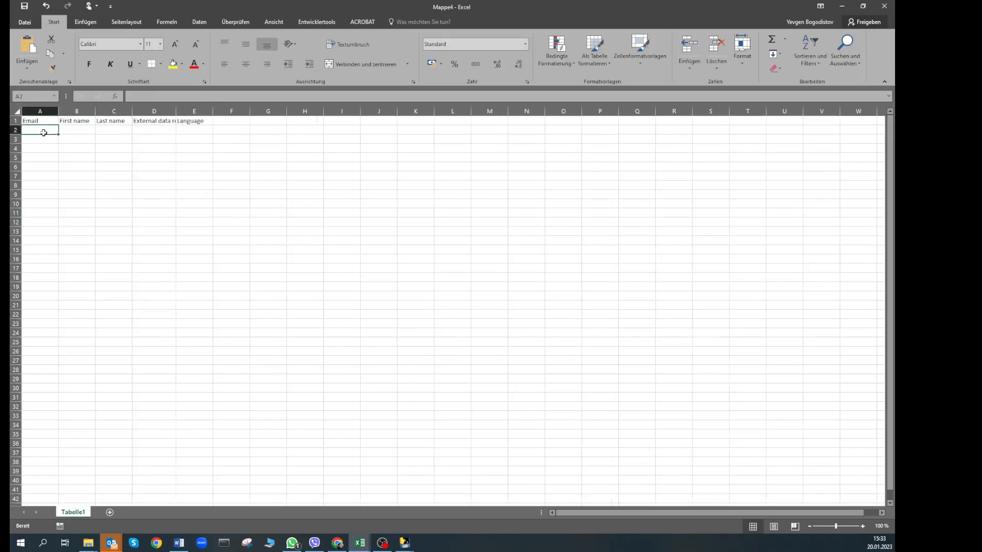
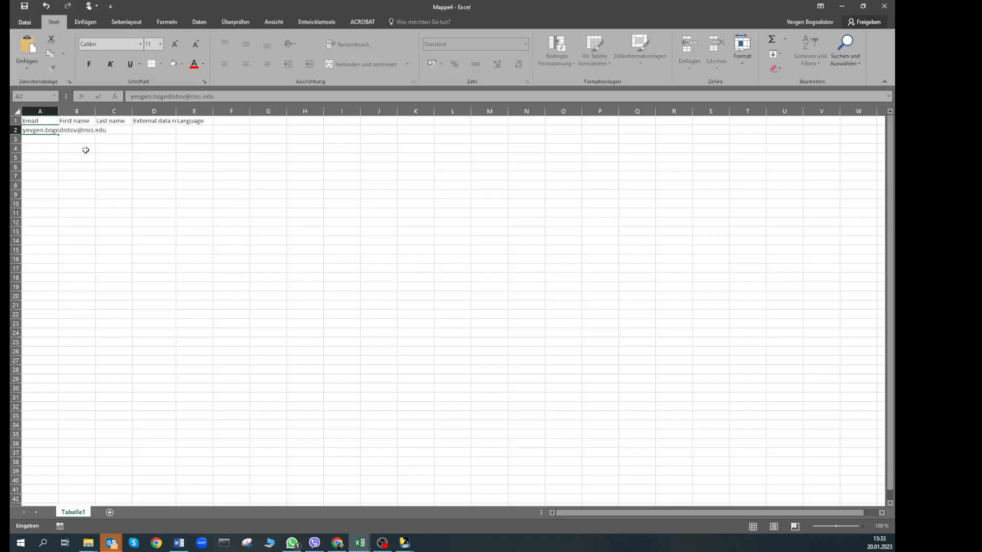
Enter a contact's e-mail in A2, first name in B2 and last name in C2, then return to Qualtrics
left_click(85, 148)
left_click(85, 131)
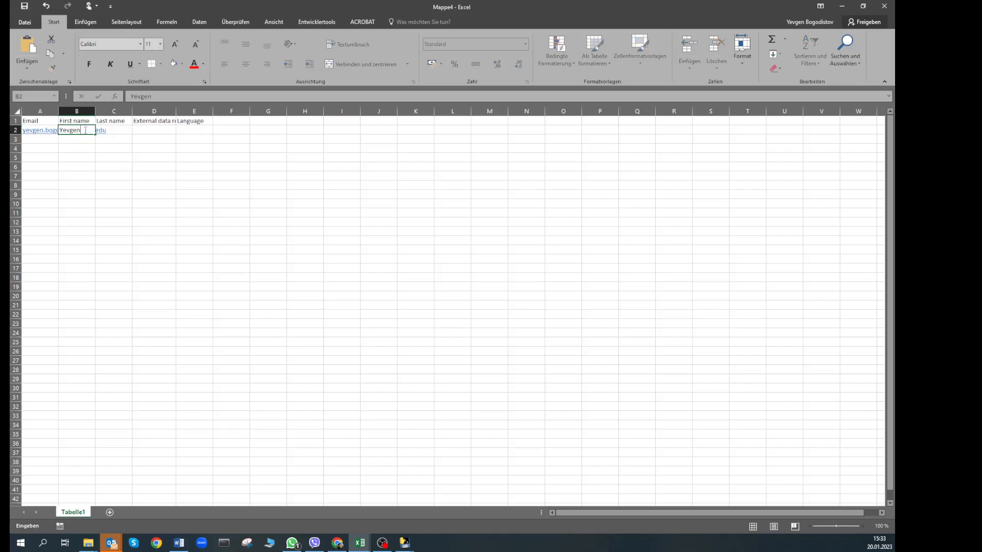
key("Tab")
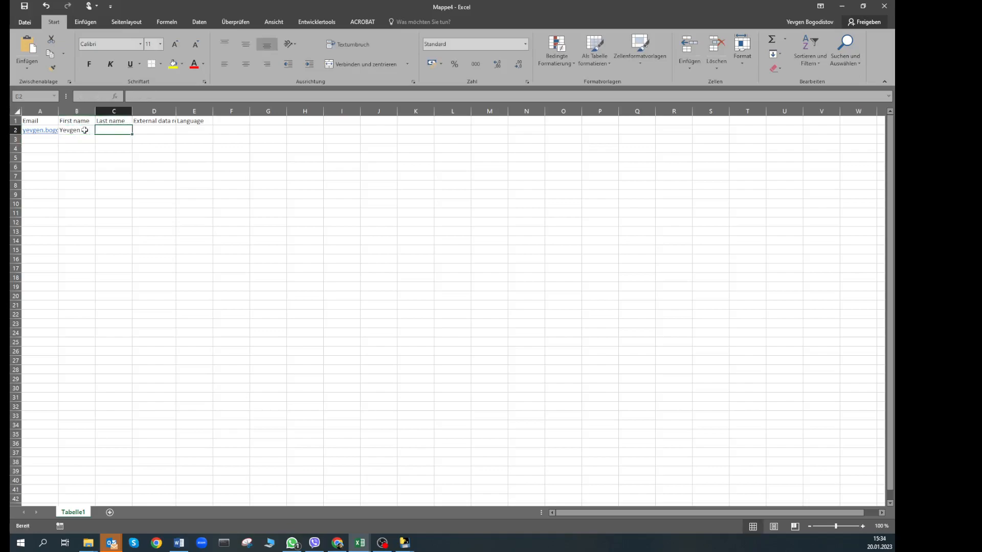
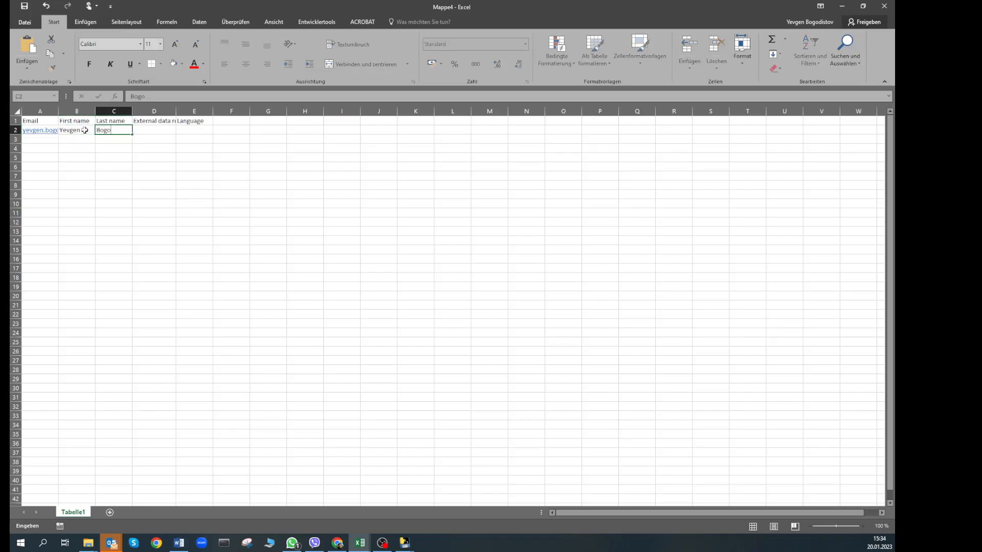
left_click(145, 143)
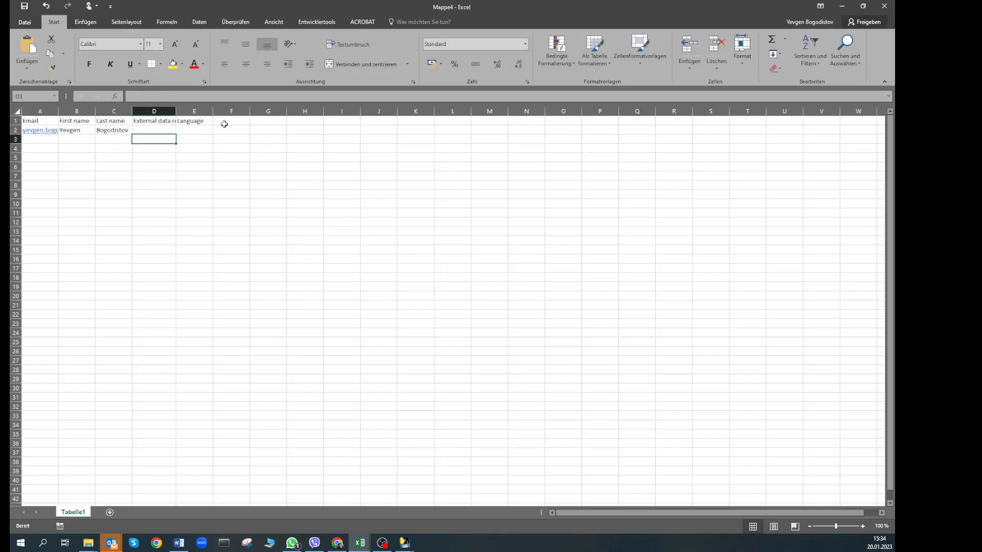
key("alt+Tab")
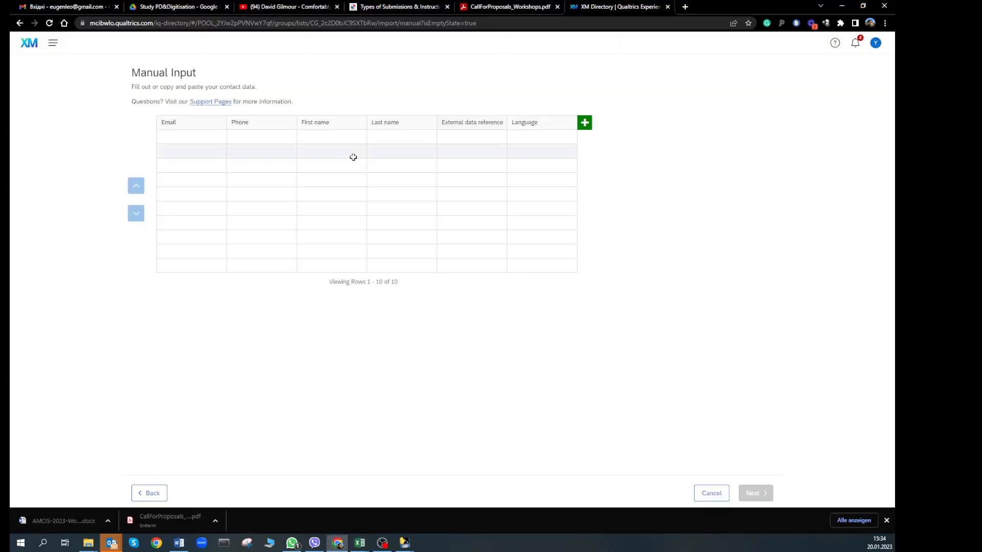
Try adding an embedded data column, then cancel manual entry for the DCE_YouTube list
left_click(585, 123)
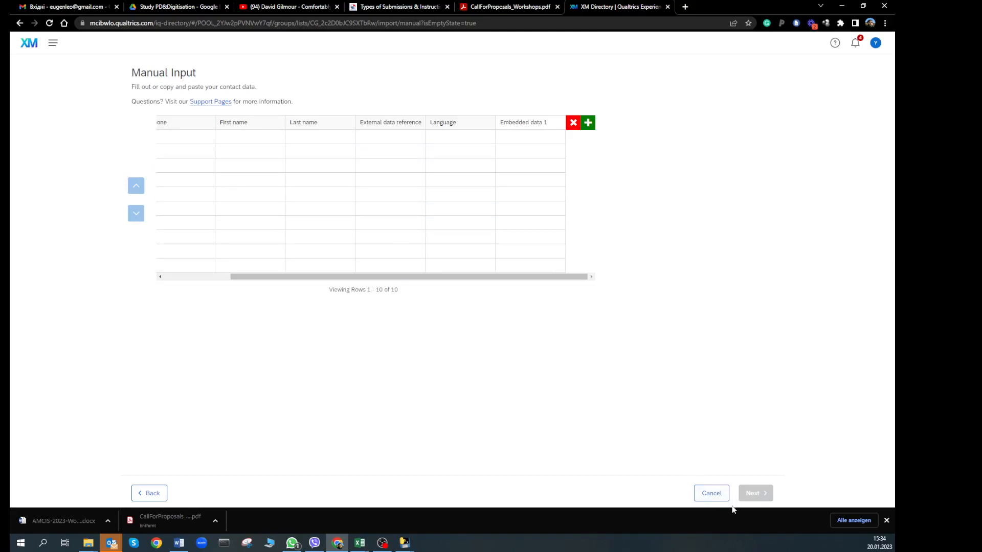
left_click(707, 498)
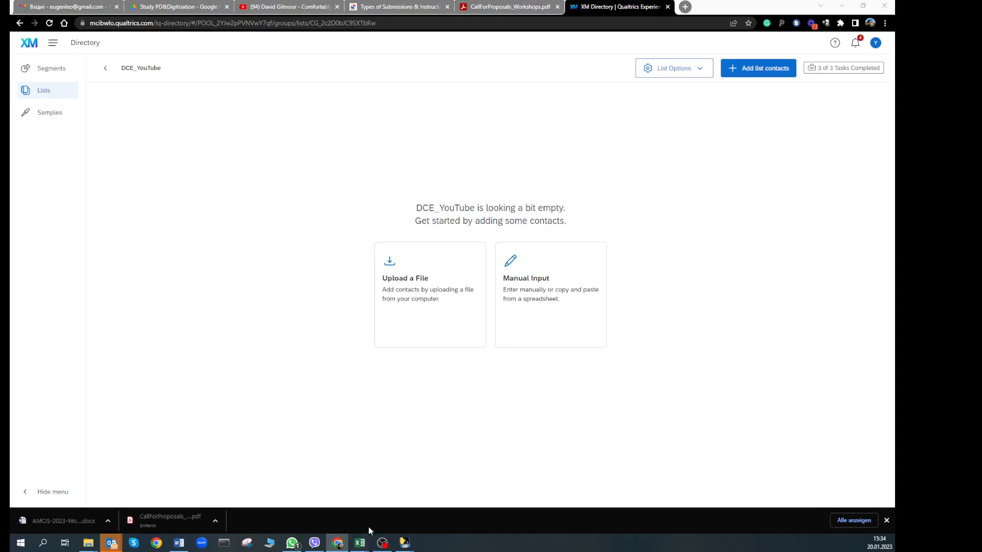
Bring the Conjoint Survey Design Tool forward and check its export options
mouse_move(404, 542)
left_click(450, 501)
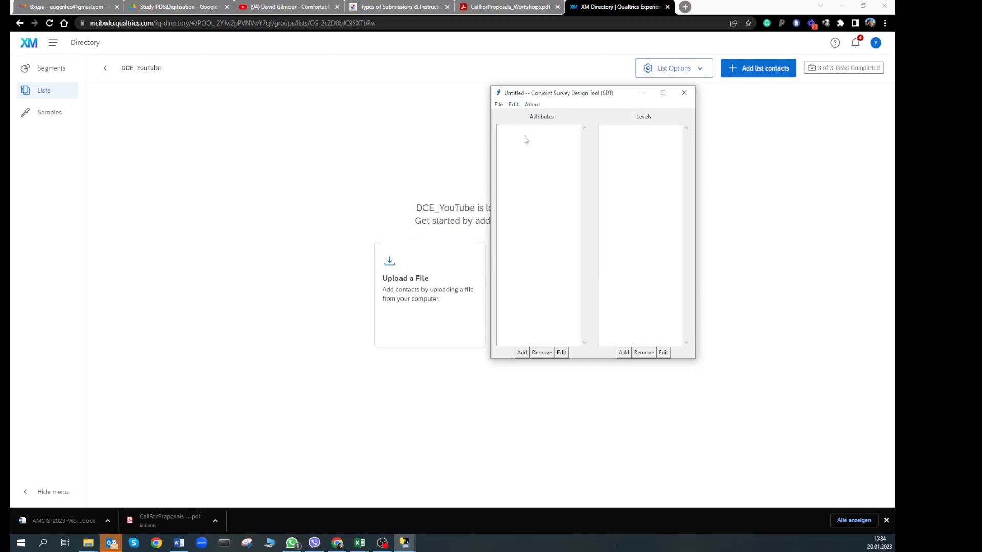
left_click(513, 104)
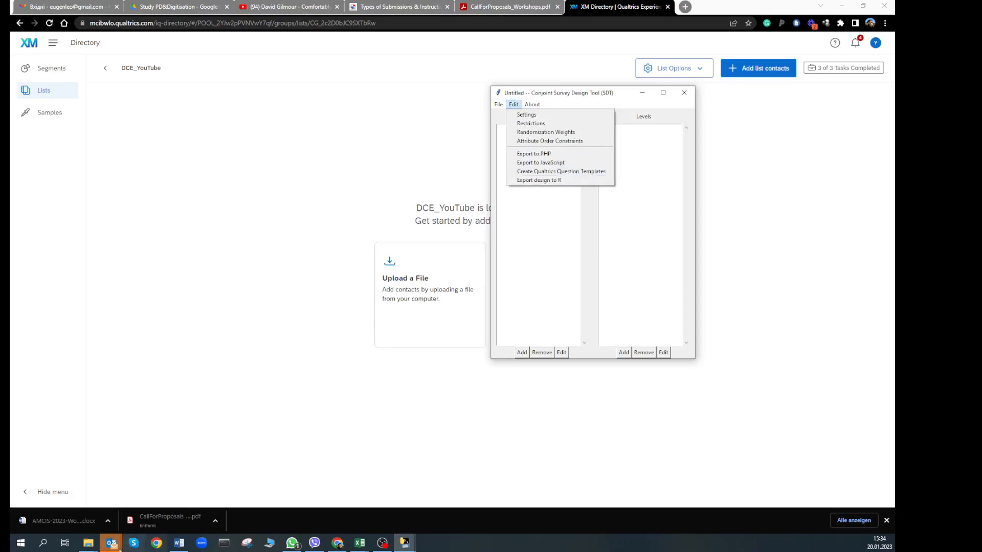
Open 01 experiment_task14.html from the DCE X-Culture folder in Notepad++
left_click(88, 542)
left_click(67, 502)
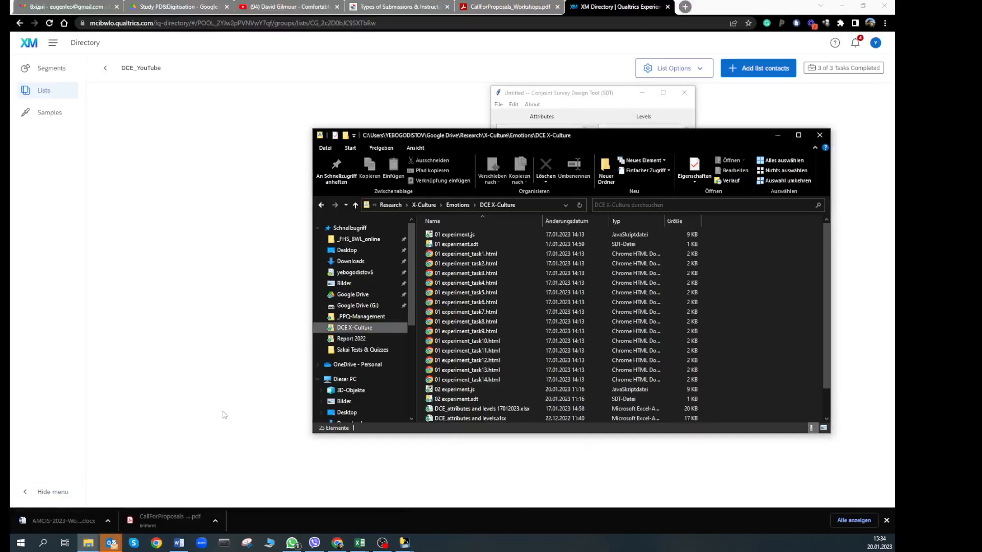
left_click(450, 253)
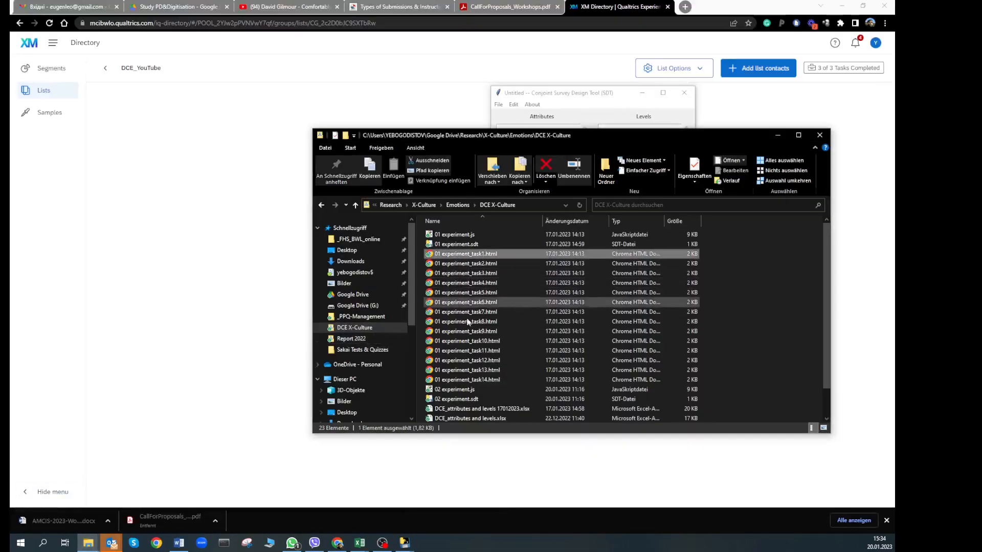
left_click(467, 379, "shift")
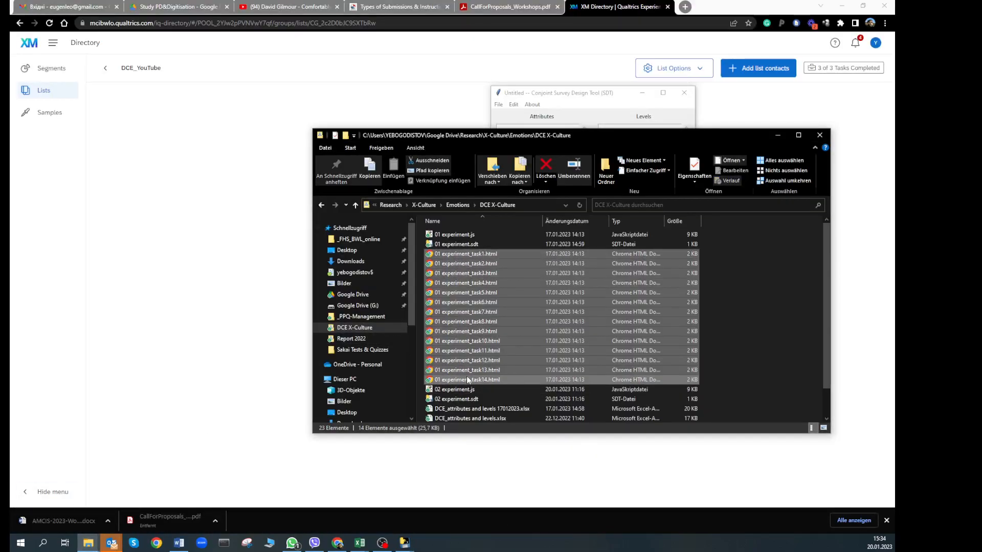
left_click(467, 380)
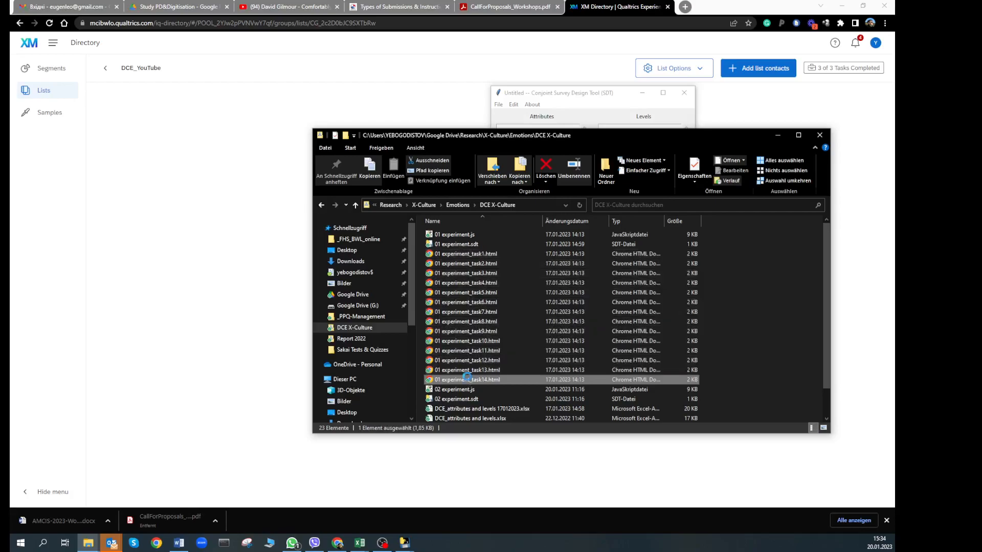
right_click(467, 379)
left_click(327, 167)
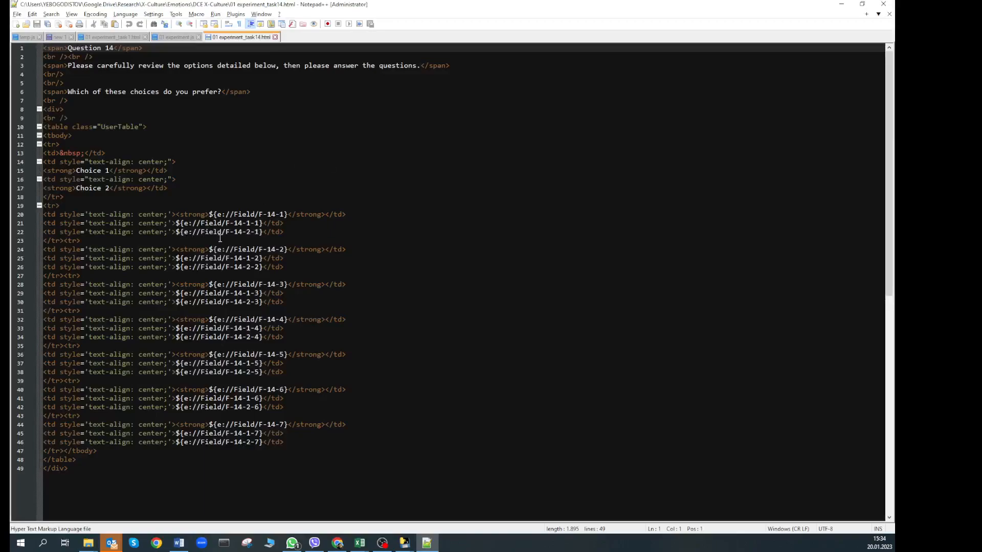
Select the F-14-1 field name on line 20, then bring the Mappe1 workbook fully into view
left_click_drag(258, 214, 283, 212)
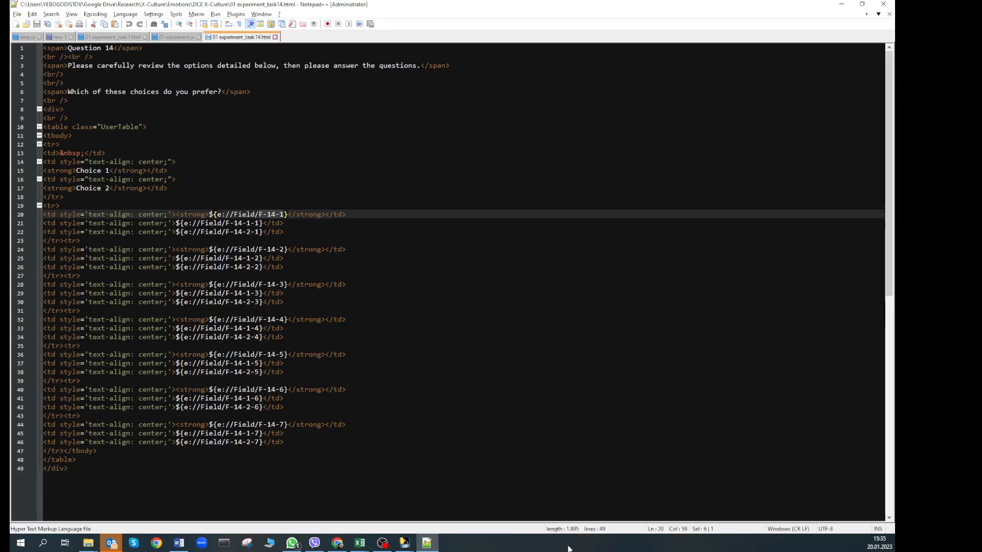
mouse_move(358, 546)
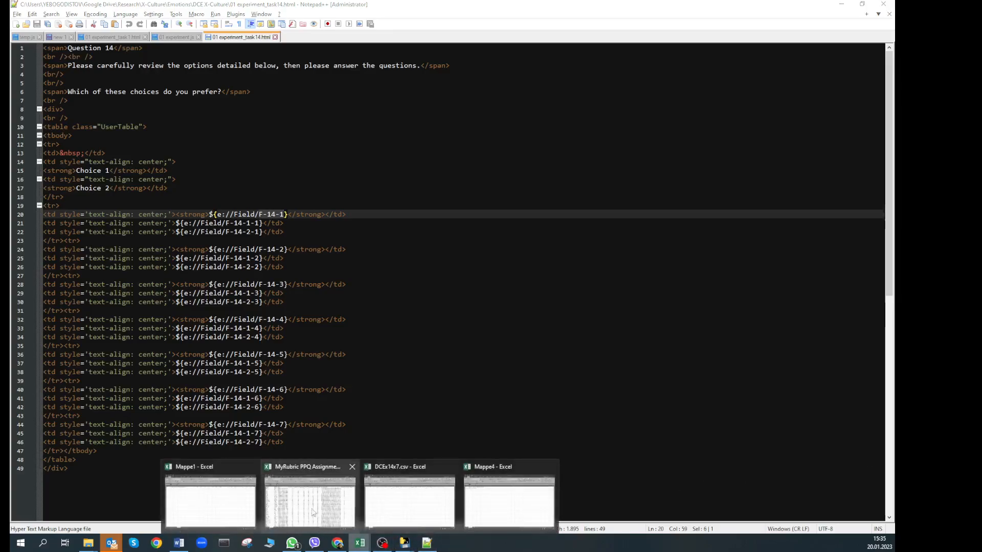
left_click(217, 494)
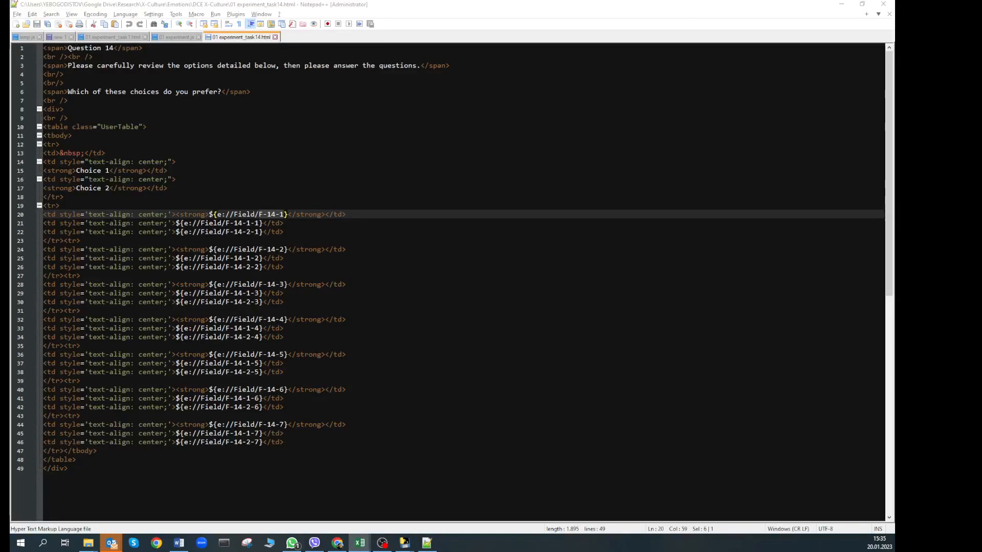
left_click_drag(981, 31, 303, 2)
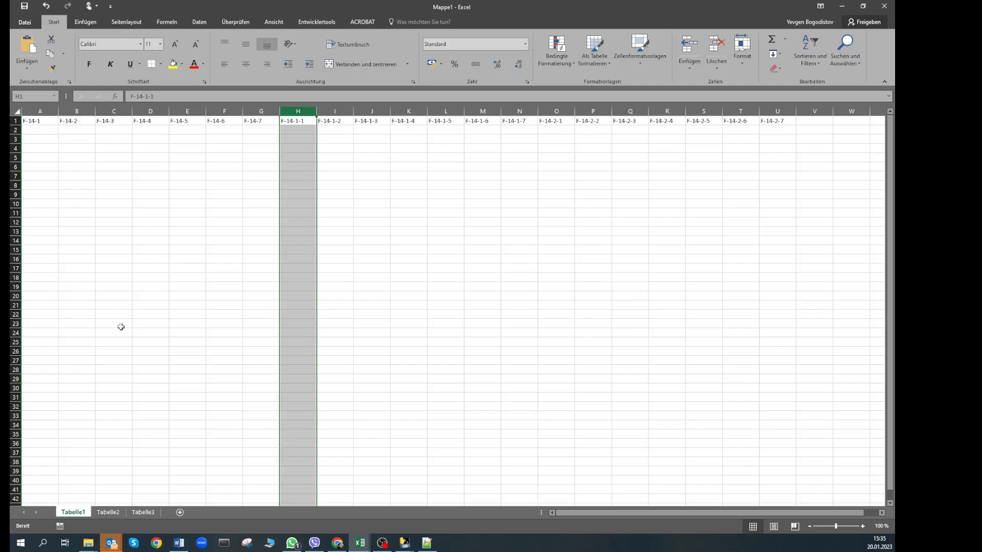
On sheet Tabelle2, check the prefix, task and choice in A1, B1 and C1, then return to Notepad++
left_click(117, 513)
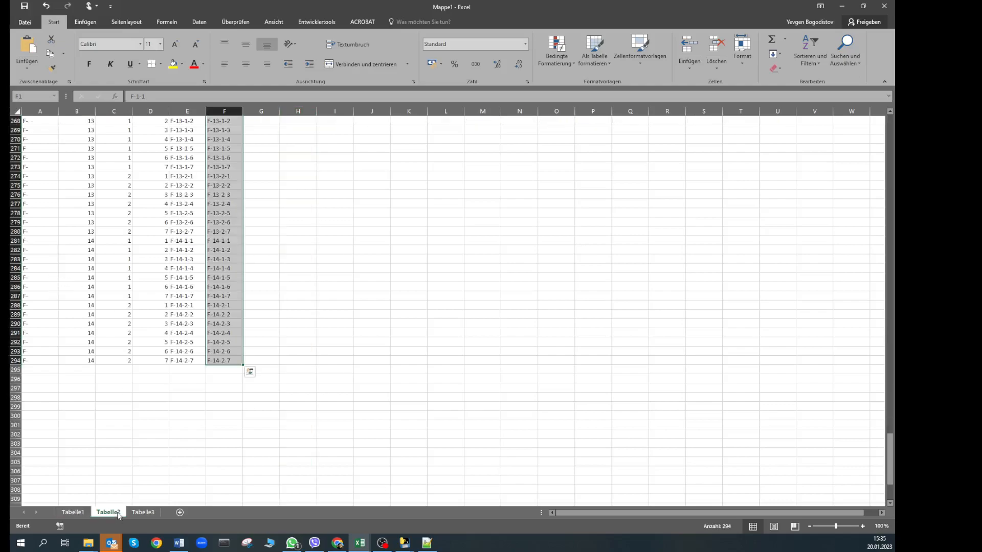
scroll(117, 358, "up", 5)
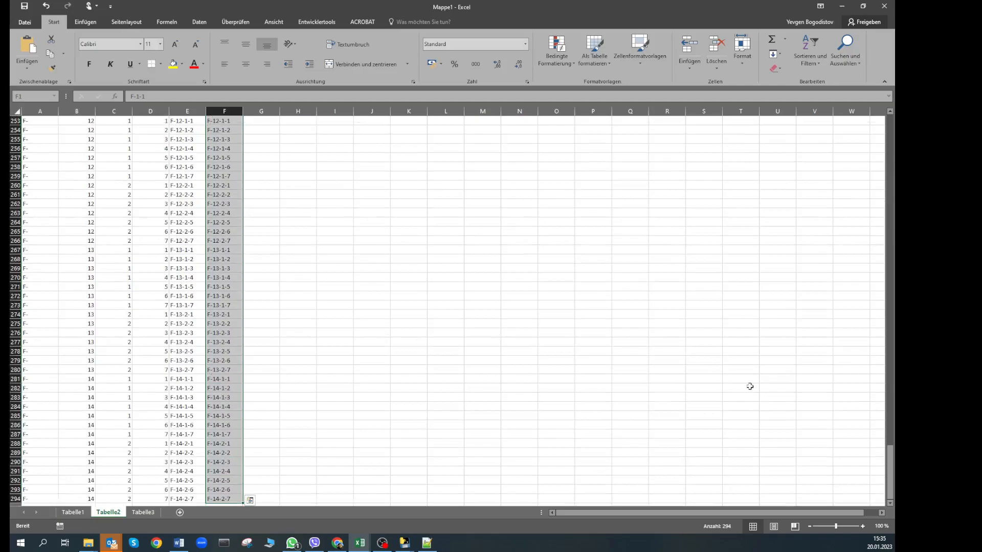
left_click_drag(893, 464, 887, 278)
left_click_drag(878, 201, 876, 131)
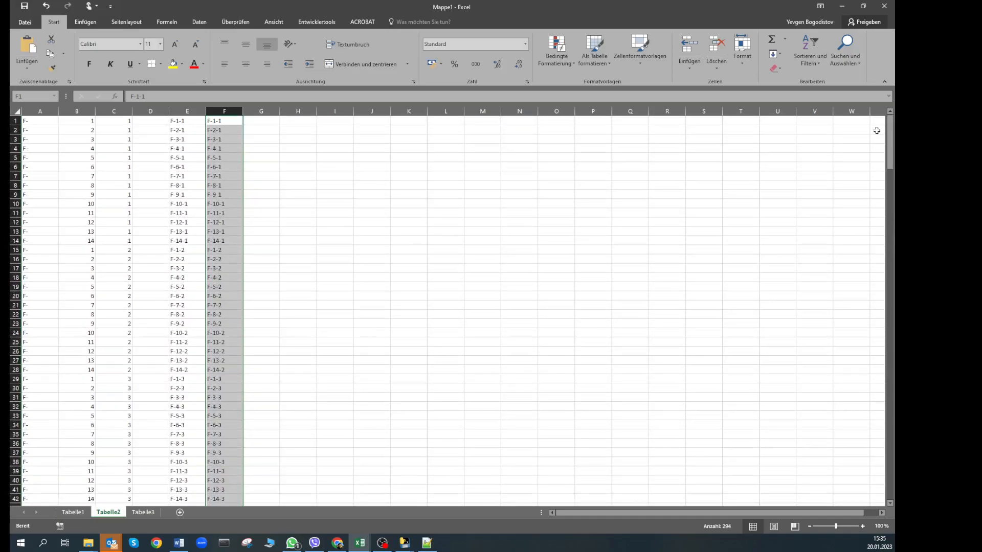
left_click(38, 121)
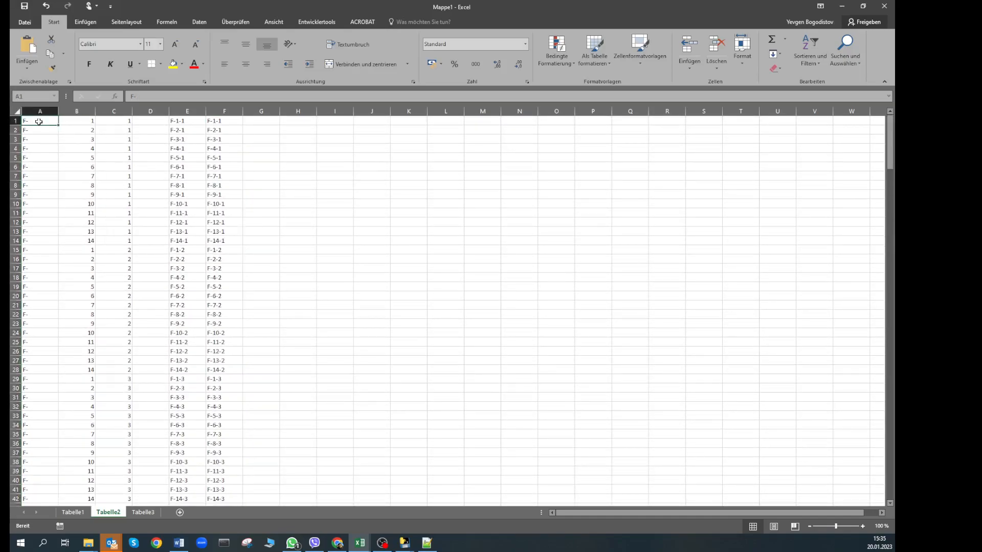
left_click(78, 120)
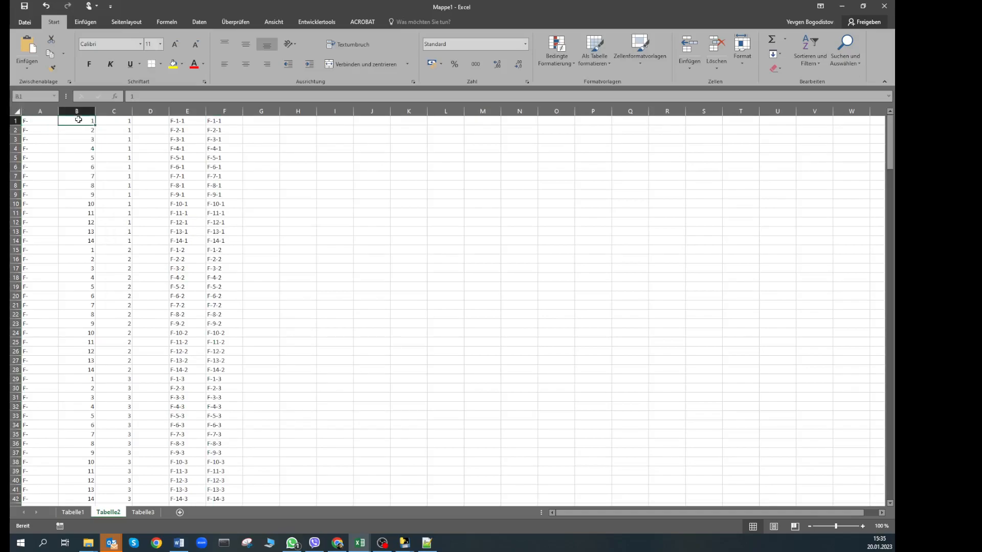
left_click(112, 121)
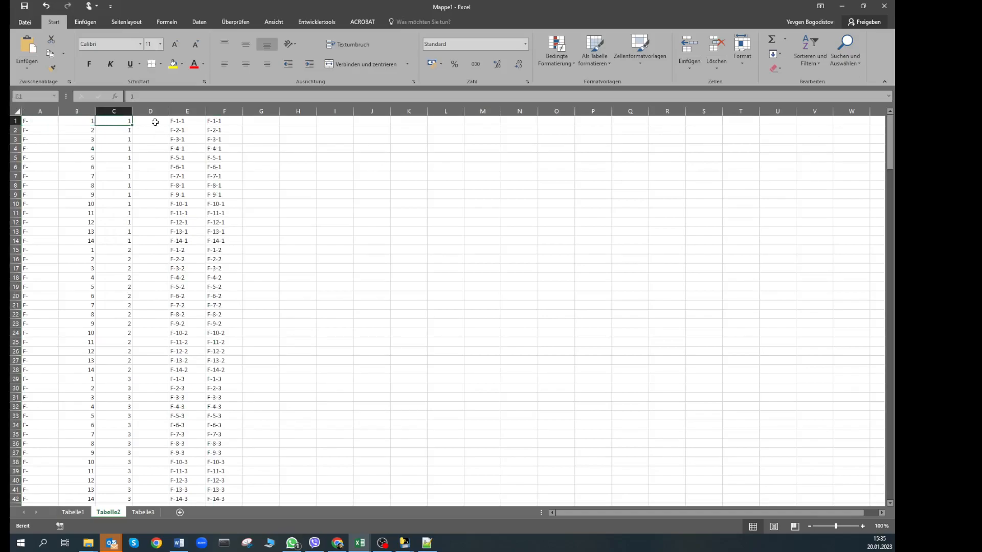
key("alt+Tab")
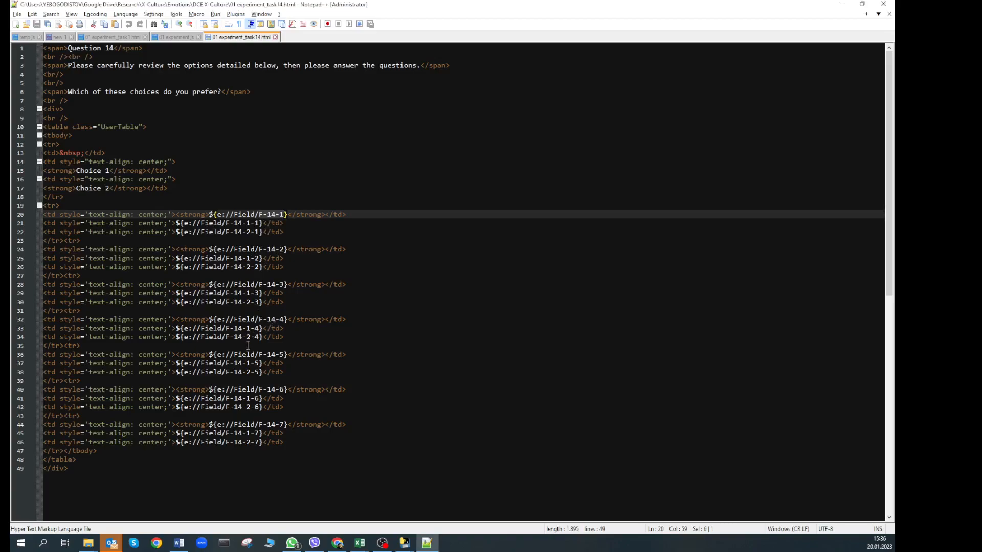
Select the choice digit 1 in F-14-1-4 on line 33, then return to Excel
mouse_move(235, 332)
left_mouse_down()
mouse_move(261, 328)
mouse_move(245, 328)
mouse_move(251, 337)
left_mouse_up()
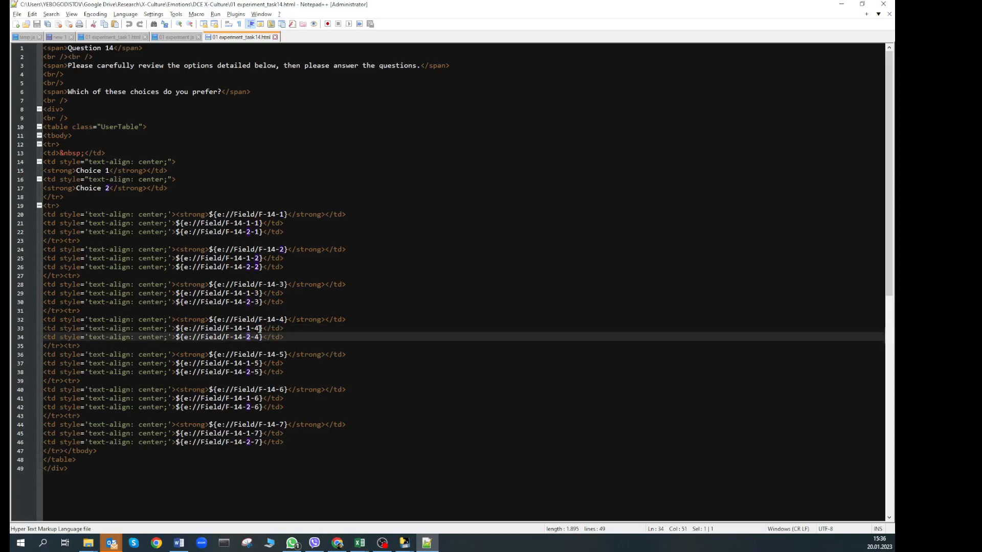
key("alt+Tab")
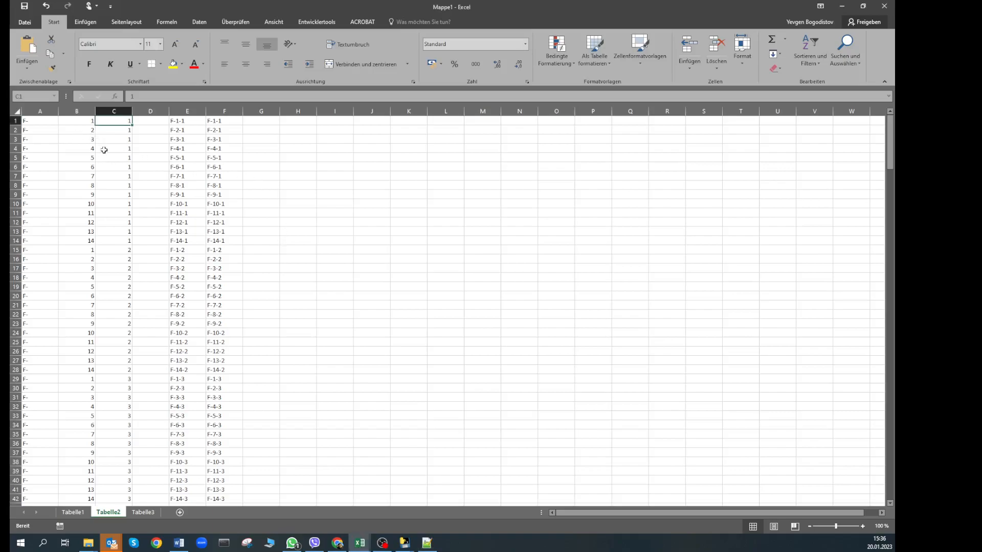
Scroll down and check the level, prefix and task values in D99, A99 and B99
scroll(119, 267, "down", 7)
scroll(119, 266, "down", 14)
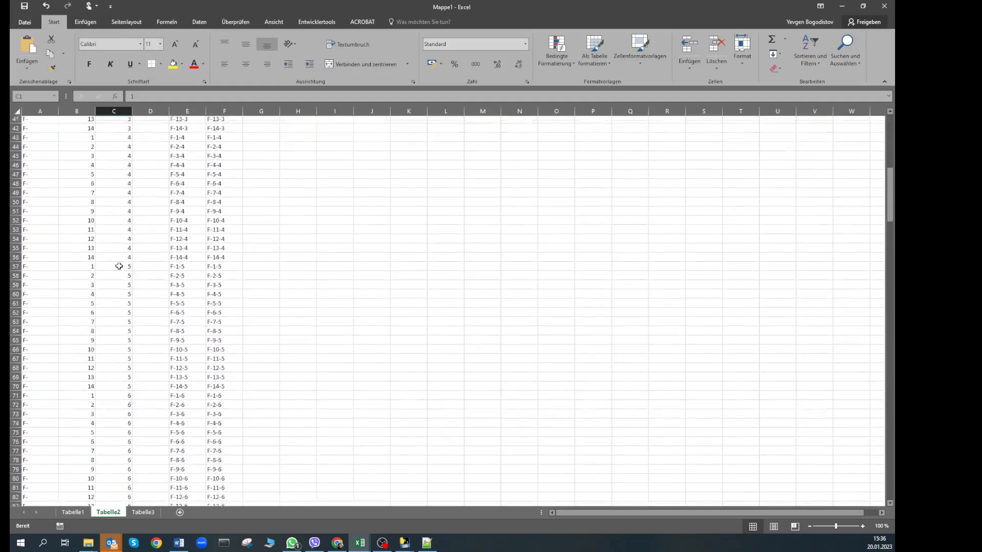
scroll(118, 267, "down", 3)
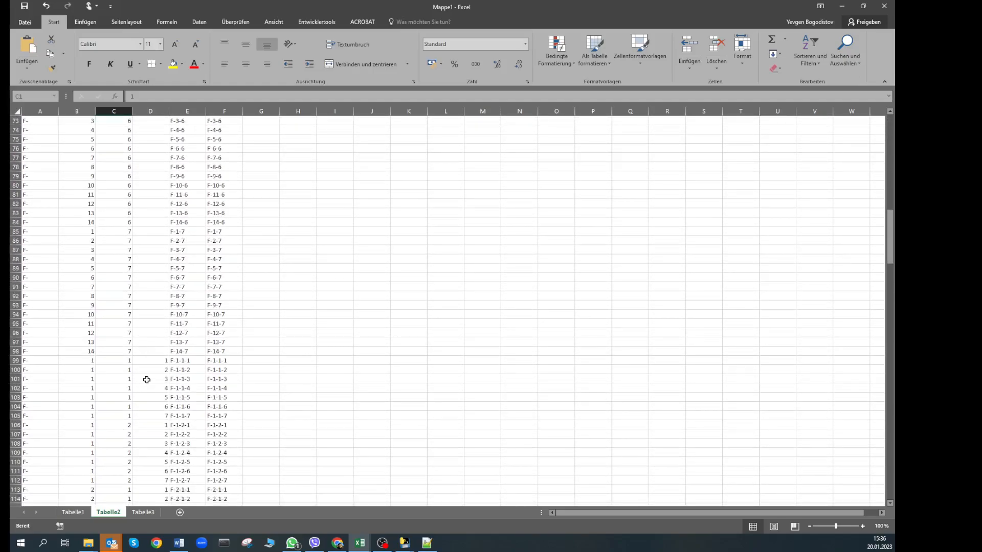
left_click(143, 359)
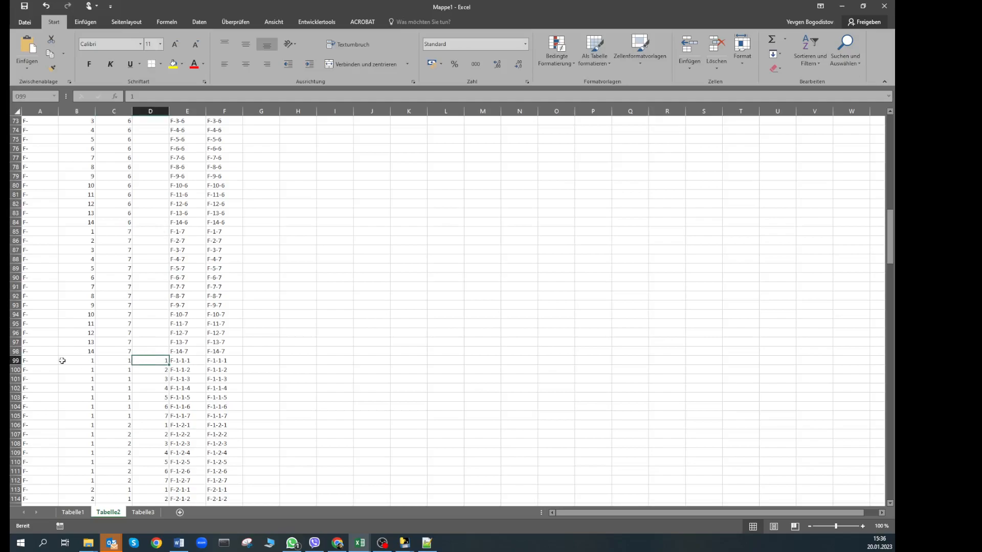
left_click(38, 360)
left_click(87, 360)
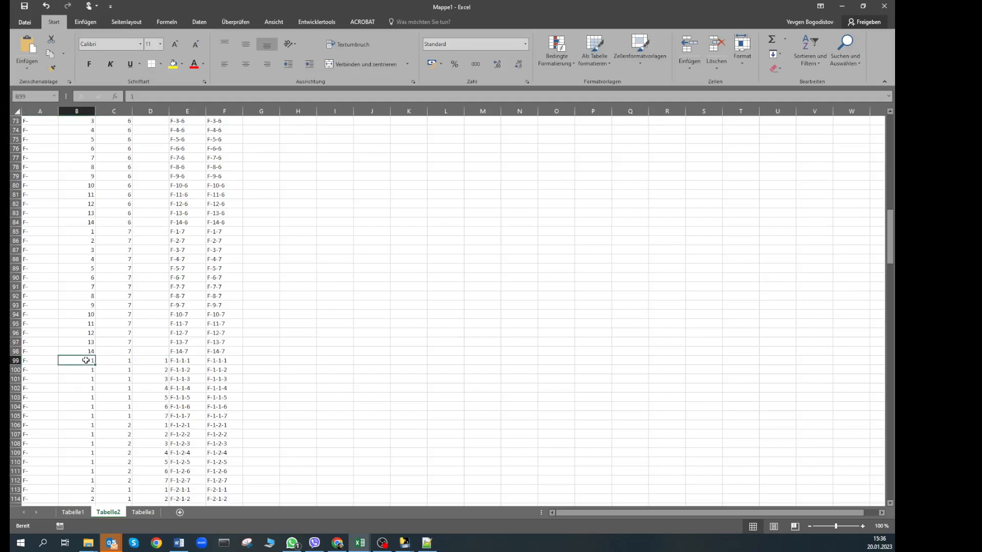
Back at the top, check task numbers 1 in B1 and 14 in B14, then view E14's =VERKETTEN(A14;B14;"-";C14) formula
scroll(98, 317, "up", 16)
scroll(99, 316, "up", 6)
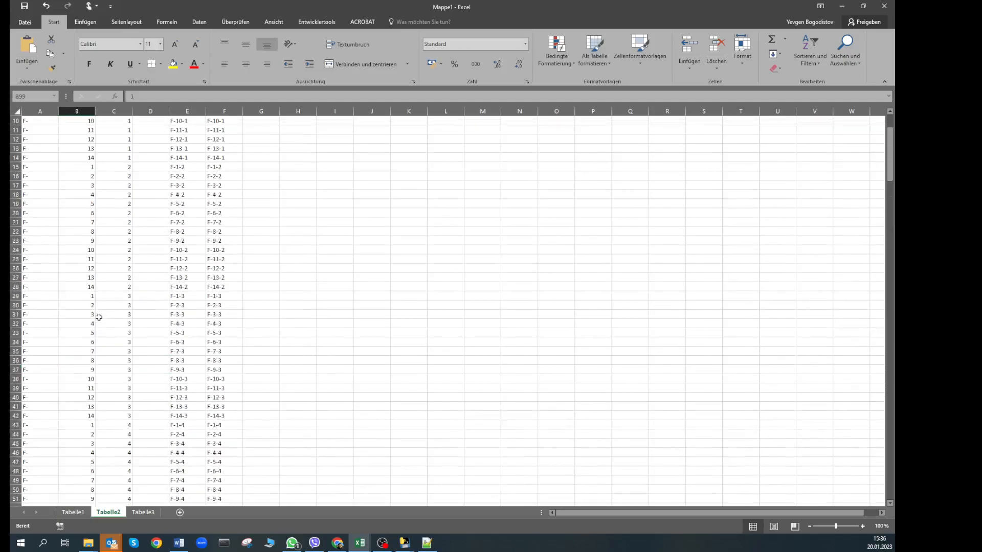
scroll(81, 219, "up", 2, "ctrl")
scroll(80, 220, "up", 3, "ctrl")
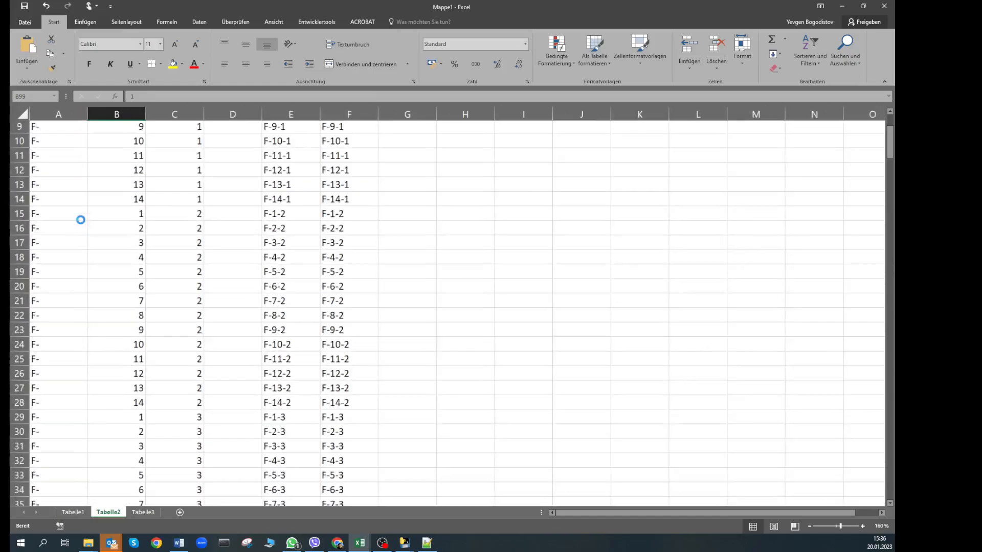
scroll(88, 208, "up", 4)
left_click(134, 132)
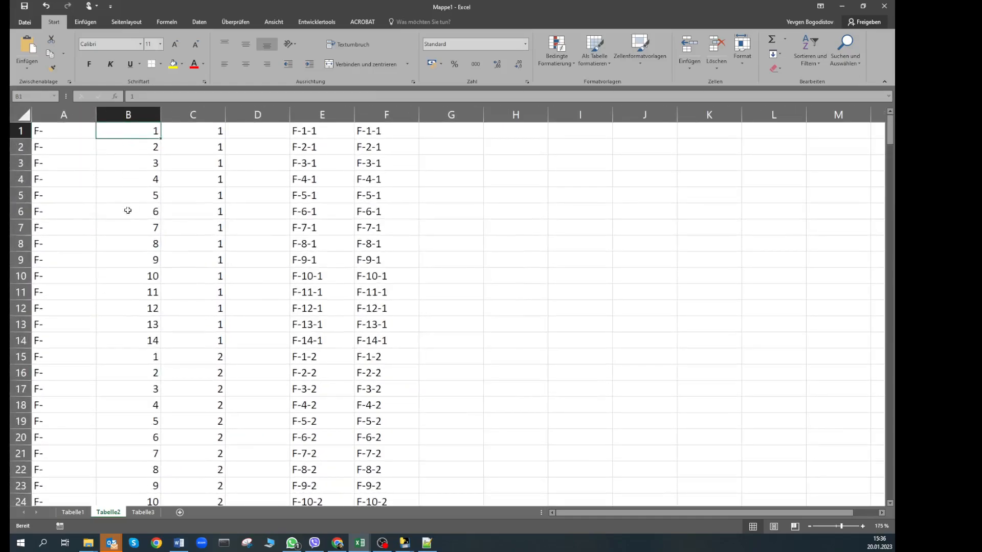
left_click(129, 334)
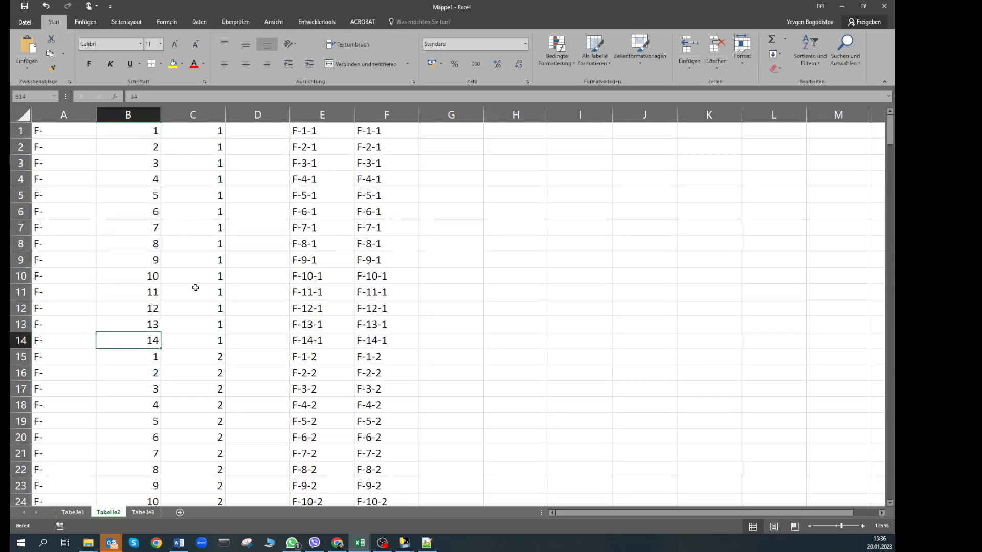
left_click(309, 343)
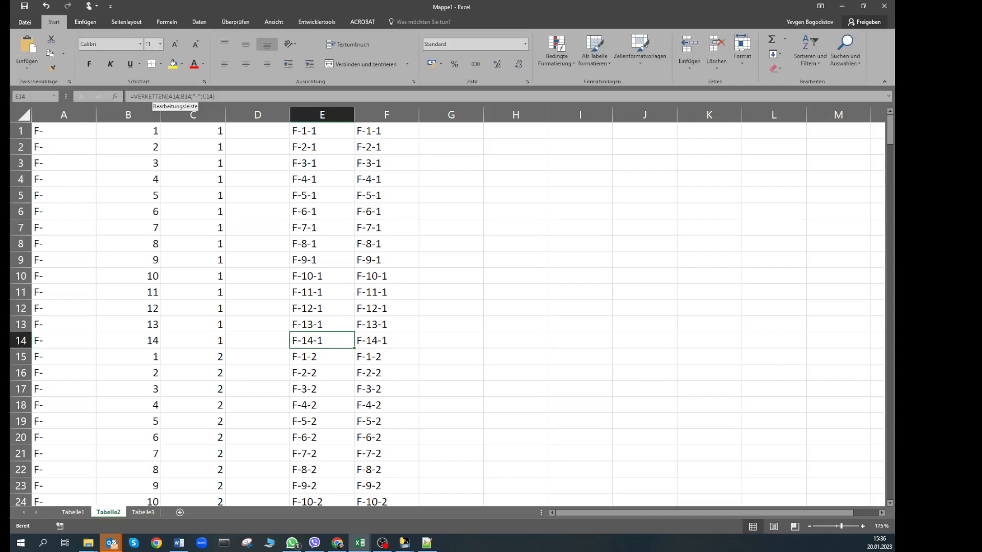
Switch to Chrome showing the Qualtrics Directory and open a new blank tab
key("alt+Tab")
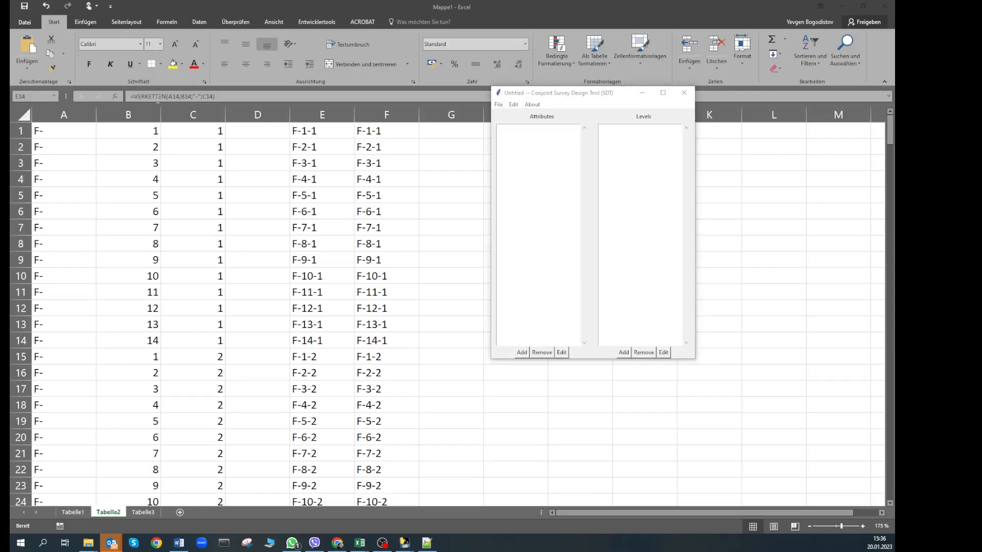
key("alt+Tab")
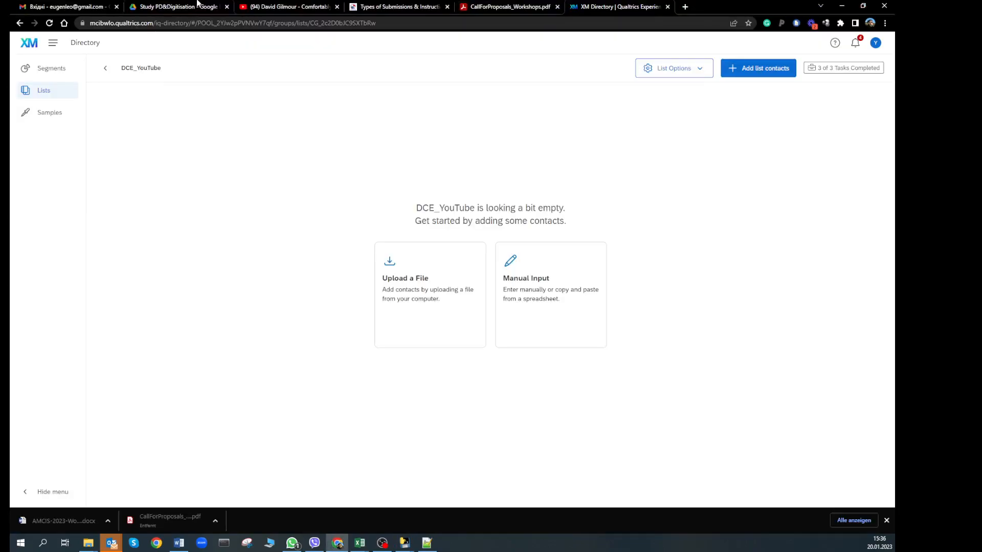
left_click(683, 9)
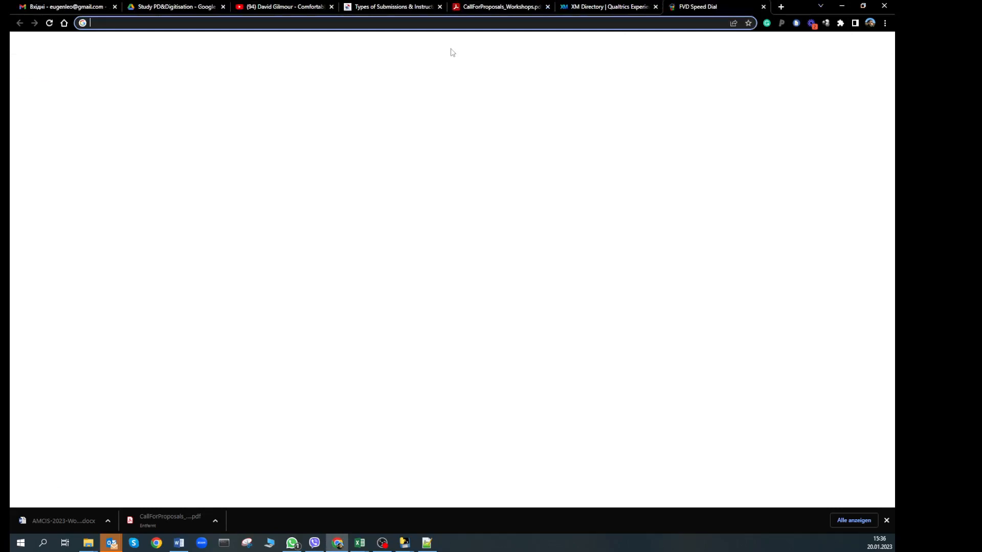
Search Google for 'excel verketten englisch' to learn it is CONCATENATE, then go back to Excel
type("excel verketten")
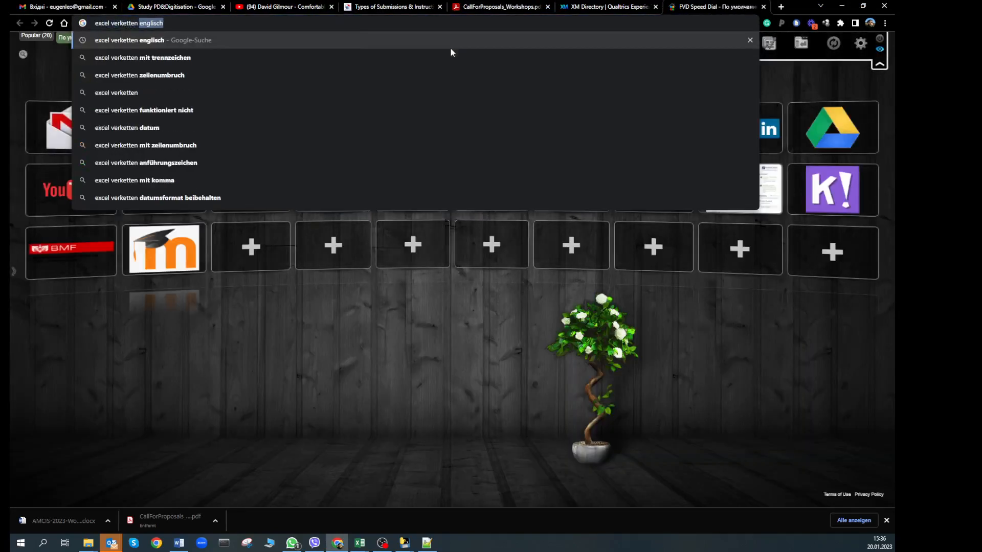
key("Down")
key("Up")
key("Return")
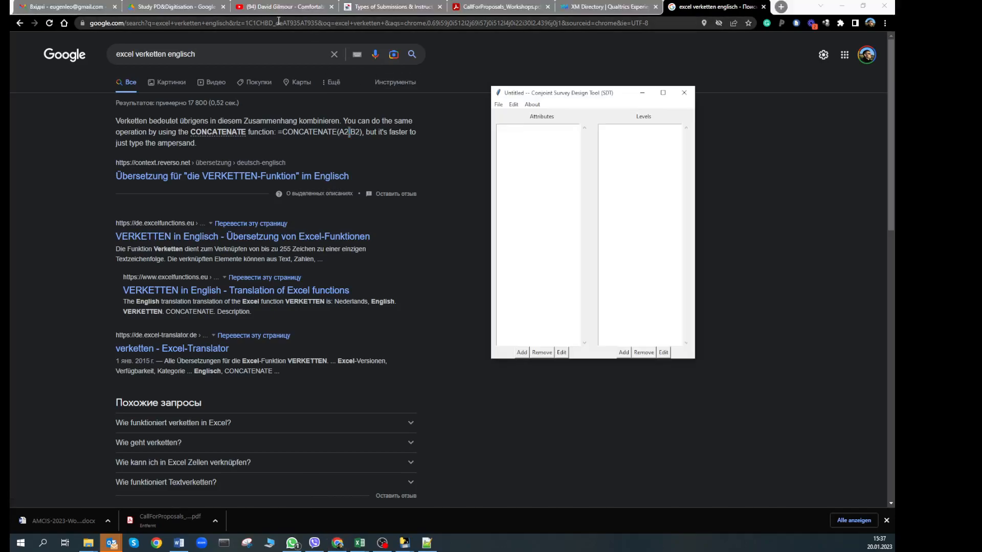
key("alt+Tab")
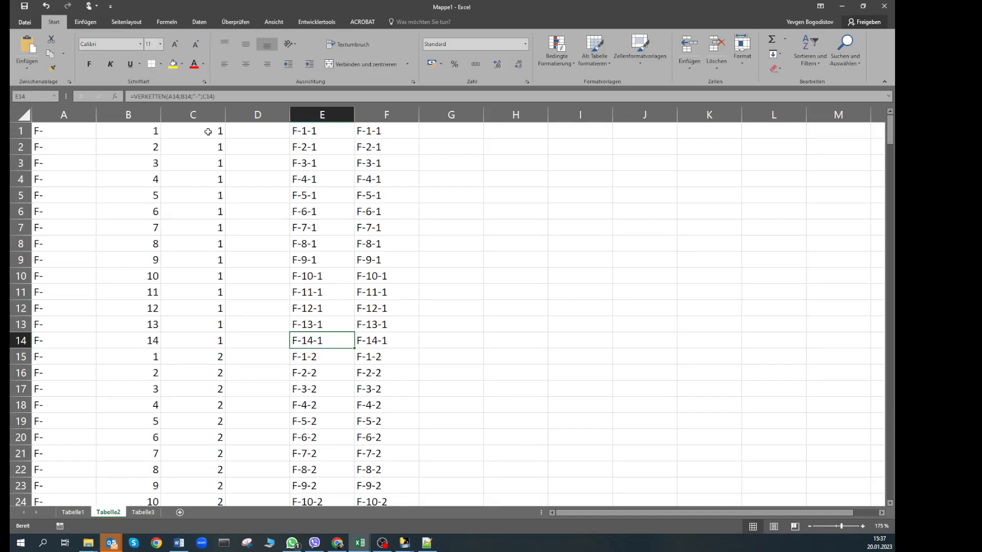
left_click(191, 96)
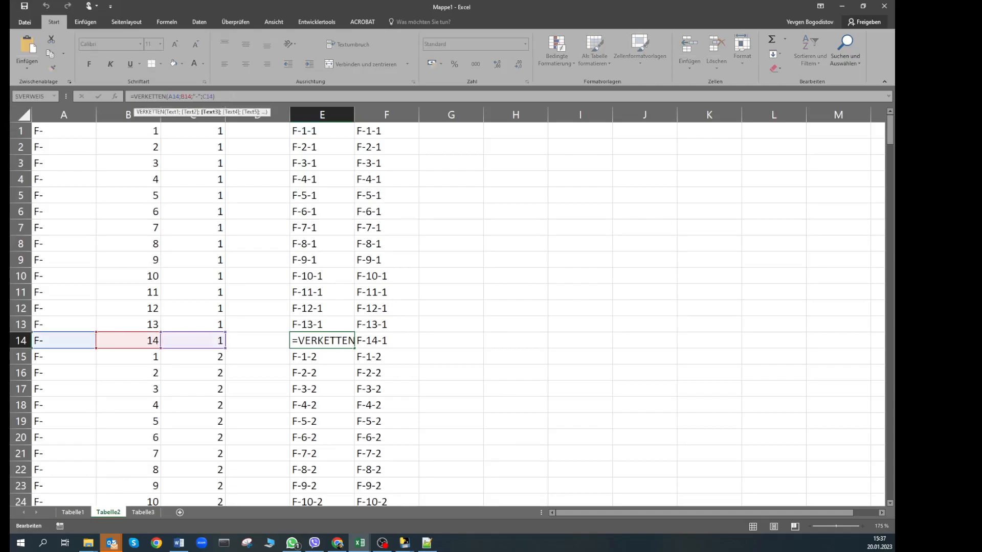
left_click_drag(200, 97, 202, 97)
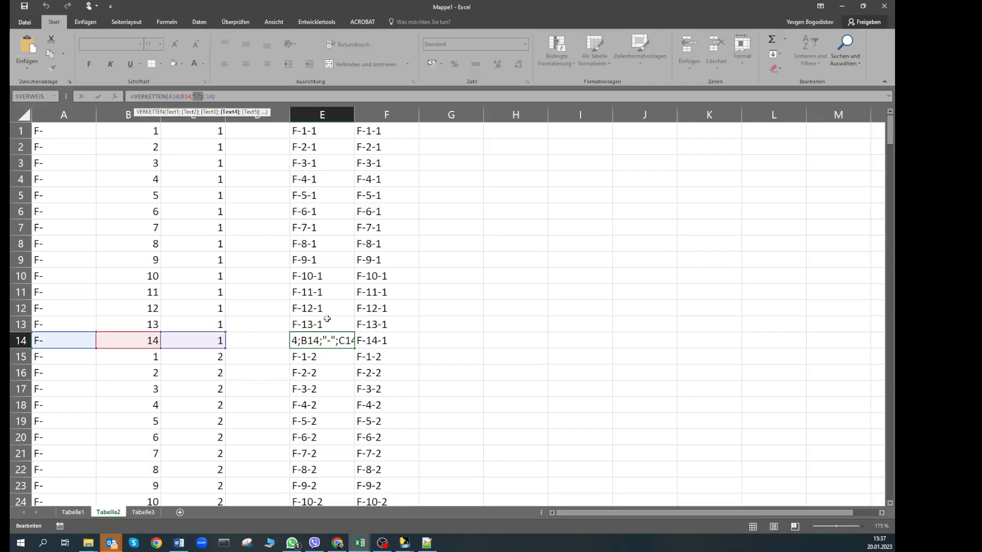
key("Escape")
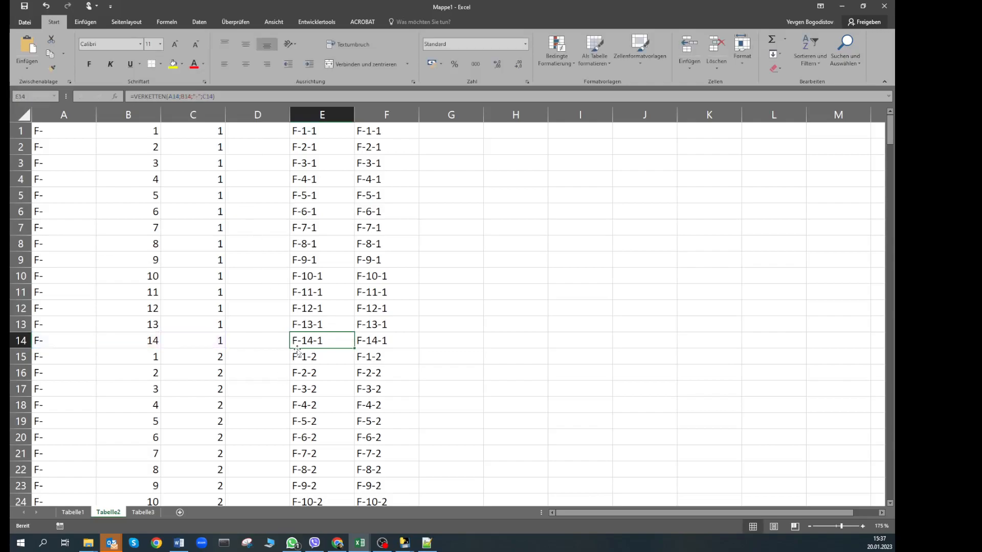
left_click(329, 161)
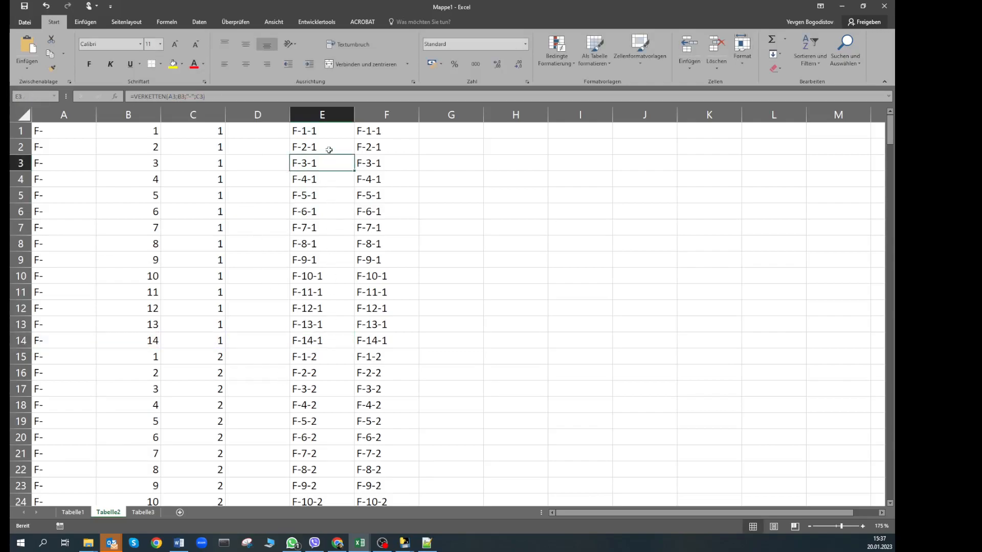
left_click(329, 131)
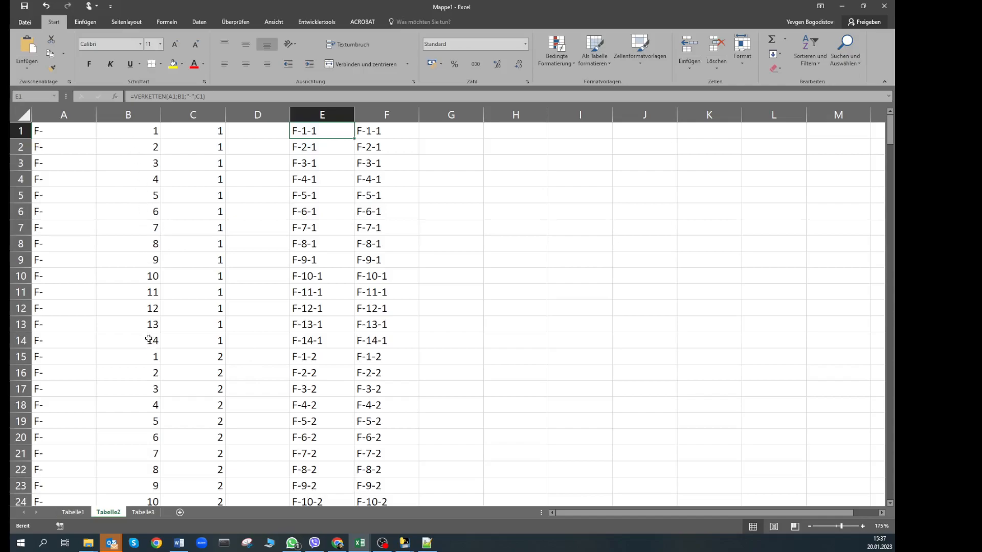
Copy the numbers 1–14 from B1:B14 and paste them into B15:B28
left_click_drag(135, 133, 136, 328)
key("ctrl+c")
scroll(133, 317, "down", 3)
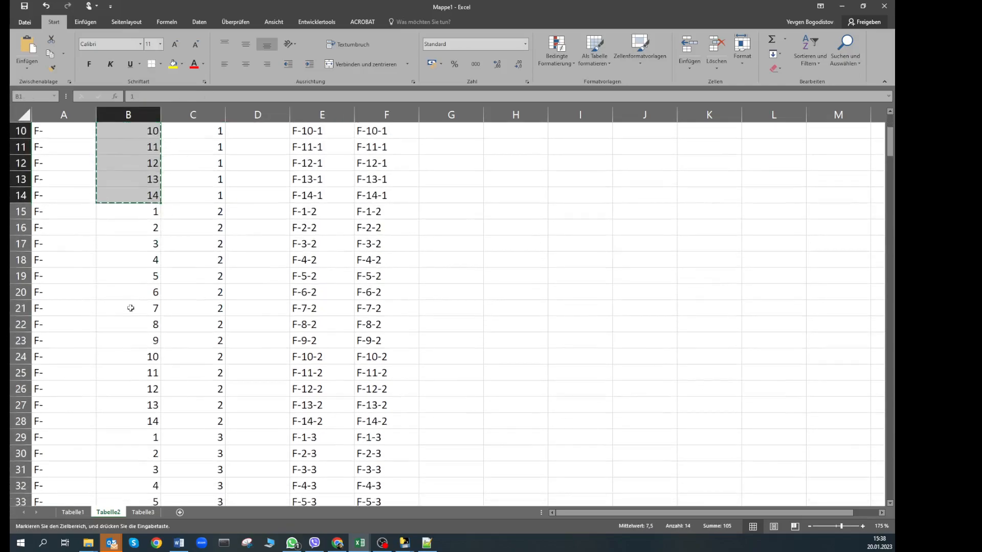
left_click(140, 210)
key("ctrl+v")
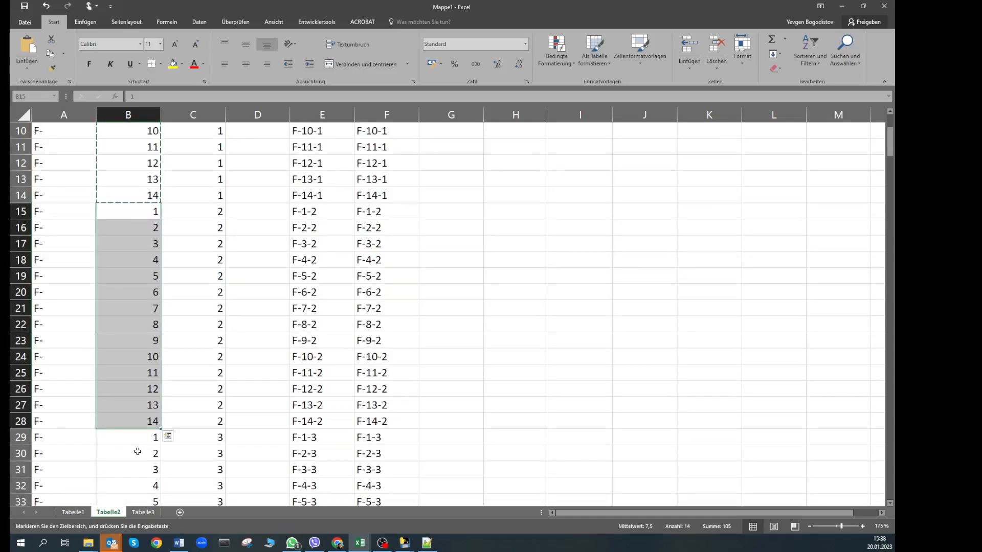
Copy the whole column E of F-code formulas and select G1 as the destination
scroll(168, 350, "up", 3)
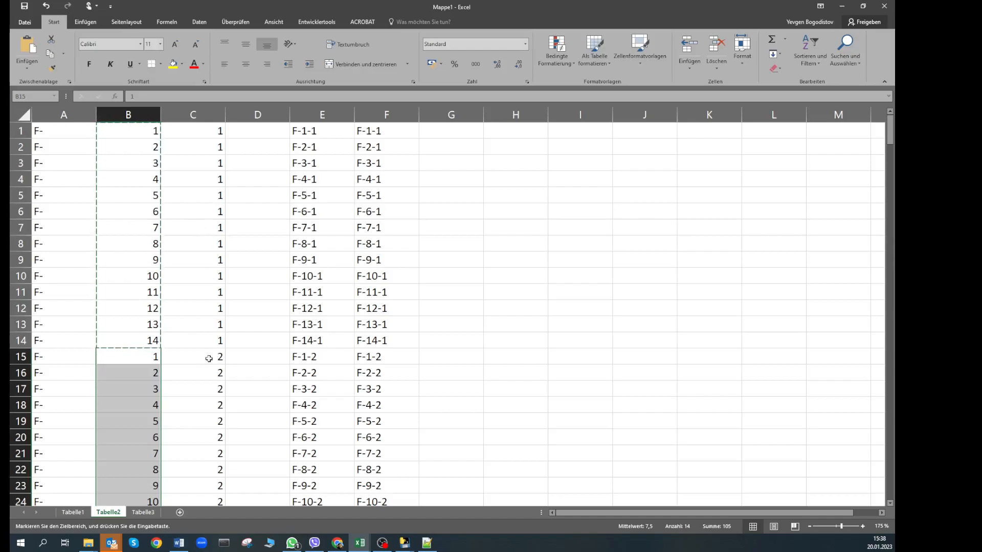
scroll(204, 394, "down", 4)
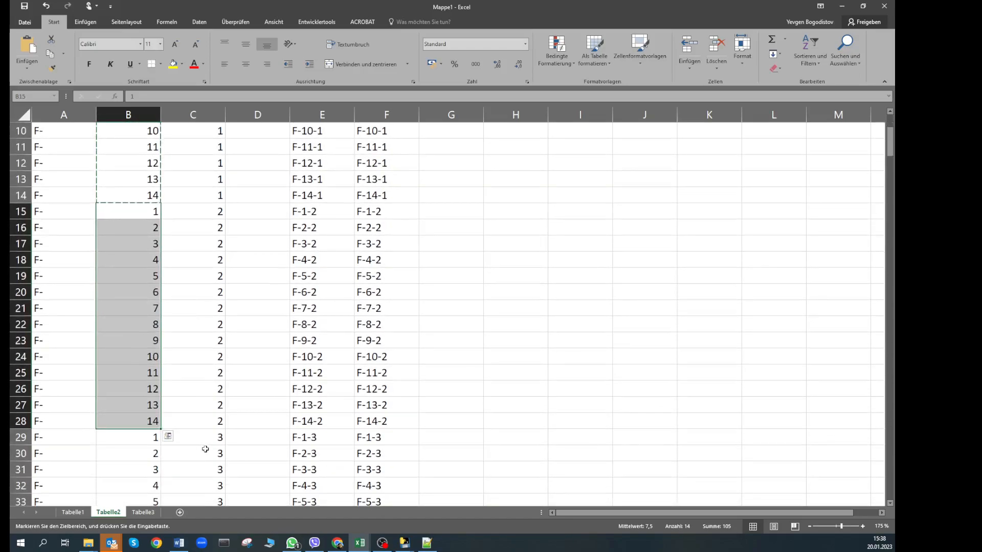
scroll(205, 449, "down", 8)
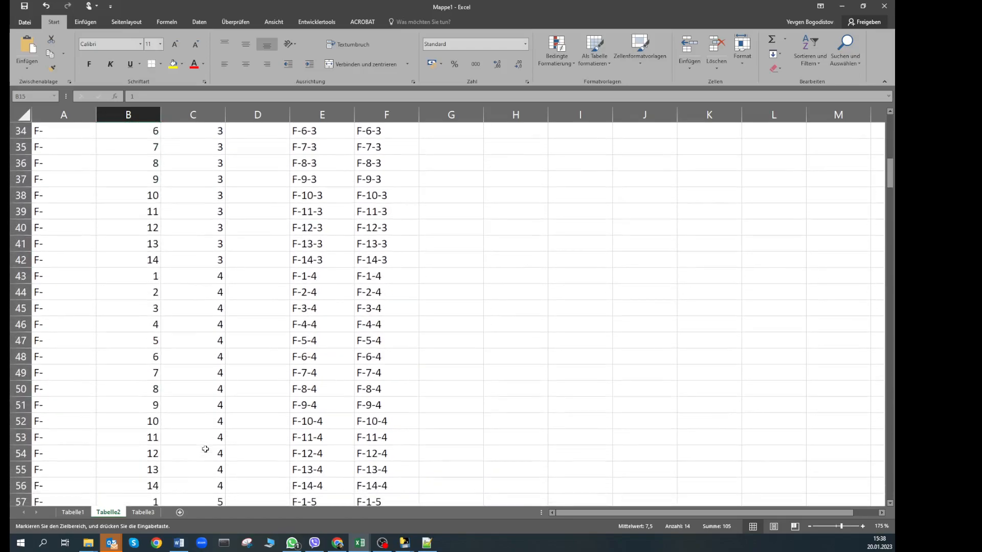
scroll(205, 449, "up", 12)
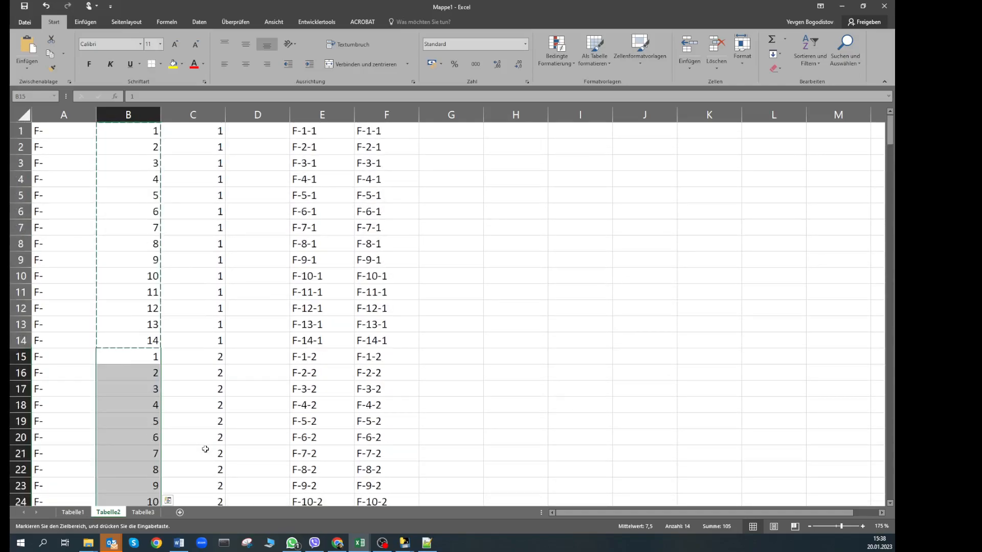
left_click(325, 125)
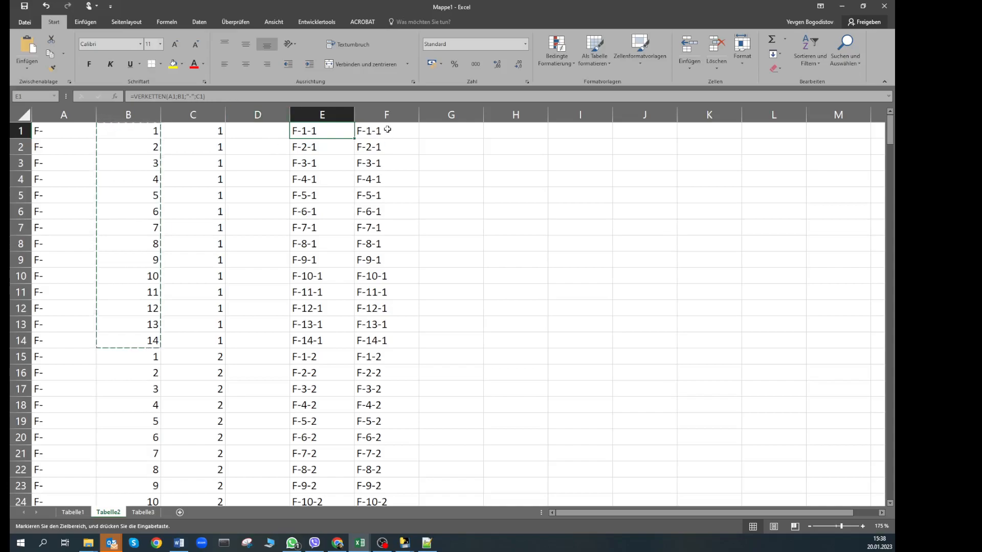
left_click(335, 116)
key("ctrl+c")
left_click(437, 130)
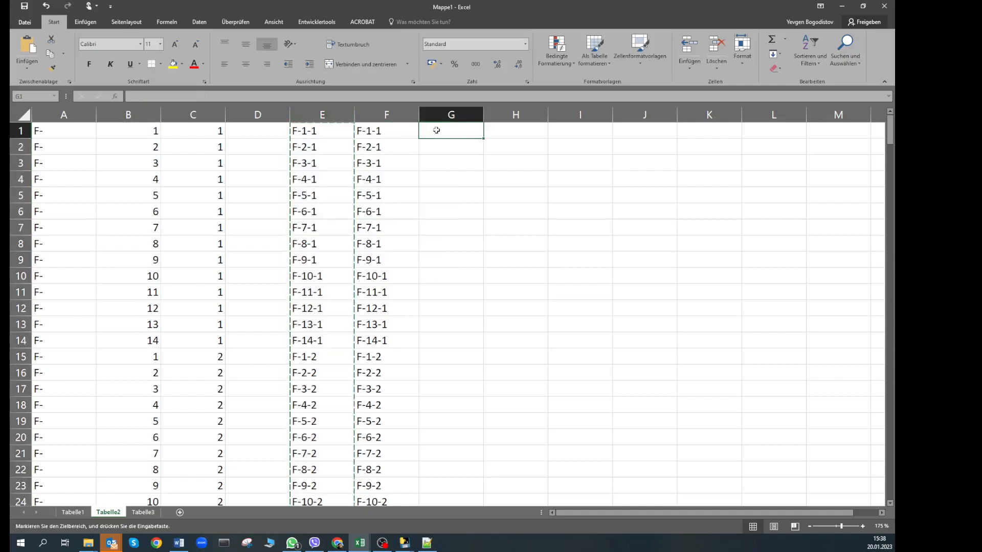
Cancel the paste into G1 and inspect the F-code formula in E1 and value in F1
right_click(436, 130)
left_click(470, 171)
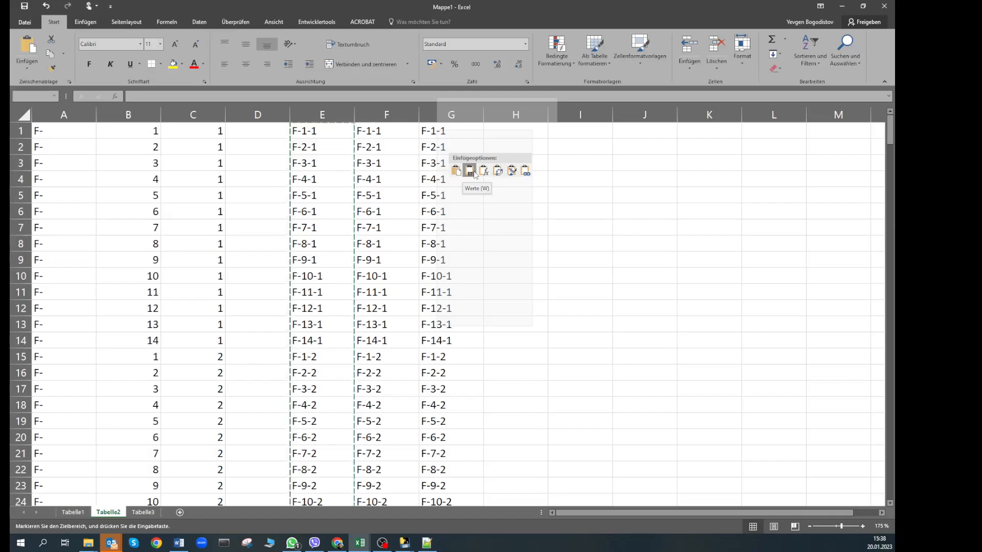
left_click(635, 174)
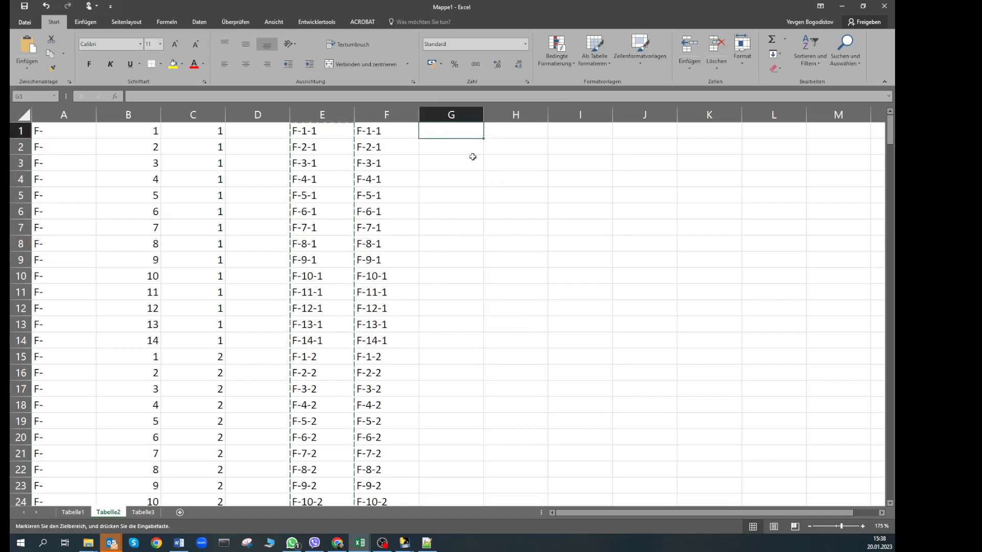
left_click(383, 138)
left_click(313, 136)
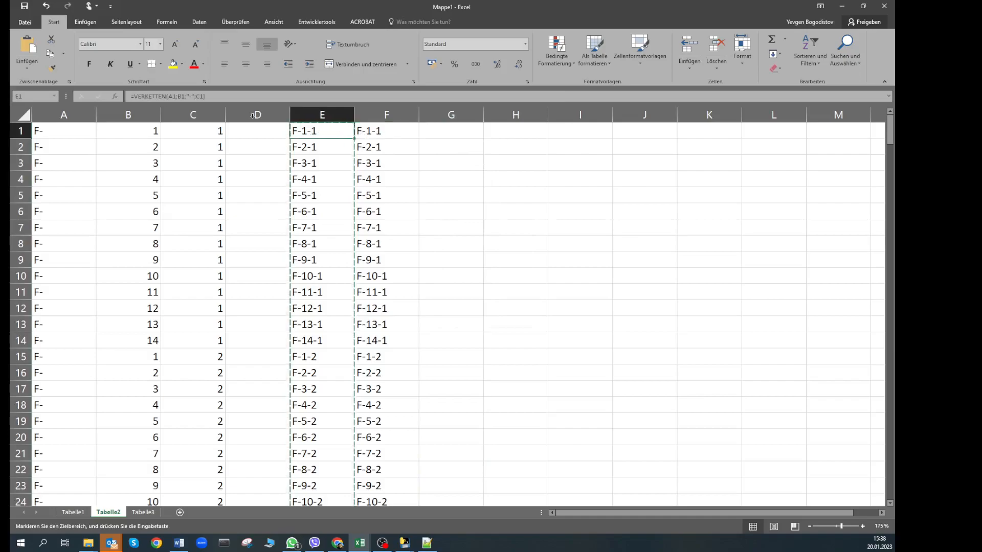
double_click(312, 134)
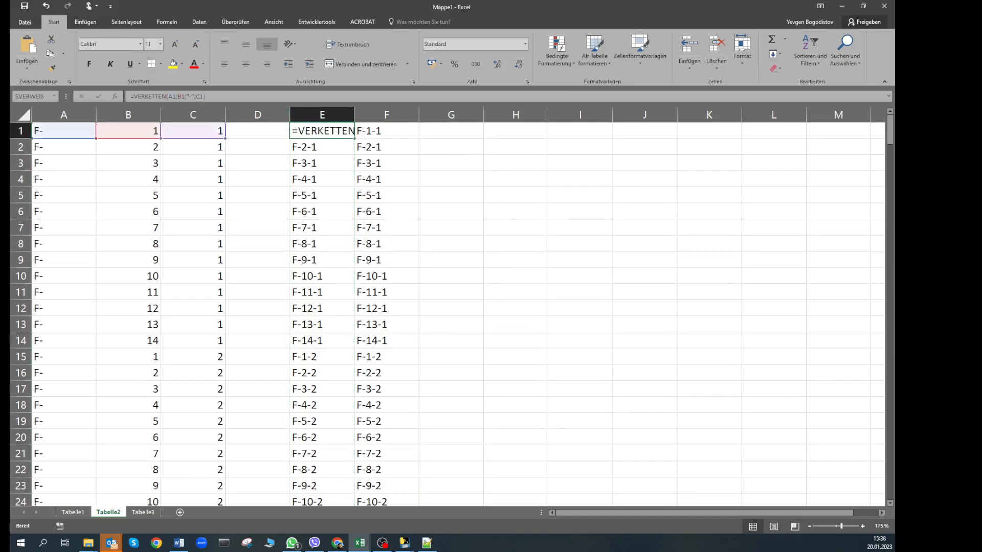
left_click(385, 134)
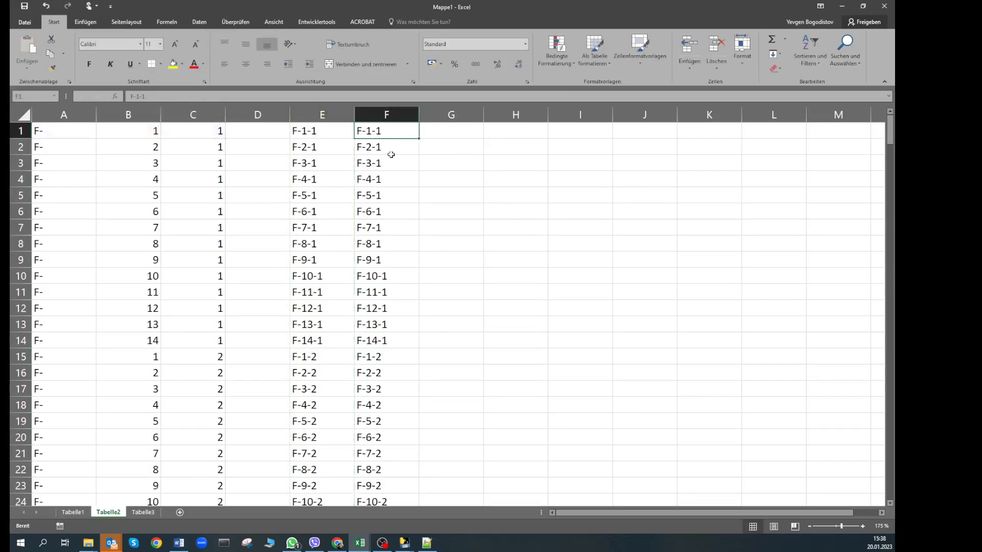
Copy the 294 F-codes in F1:F294 and switch to the Mappe4 contact workbook
left_click_drag(392, 132, 390, 469)
key("ctrl+c")
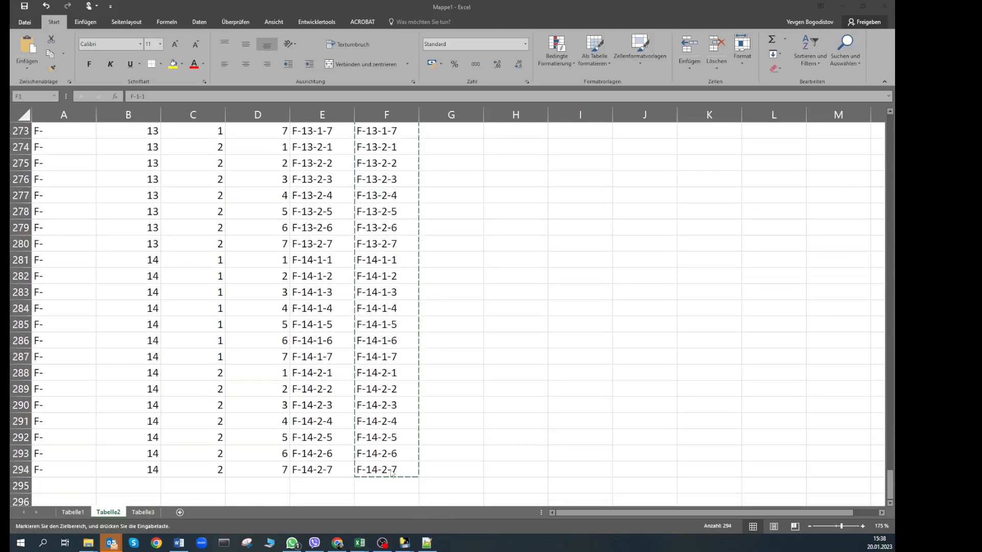
key("alt+Tab")
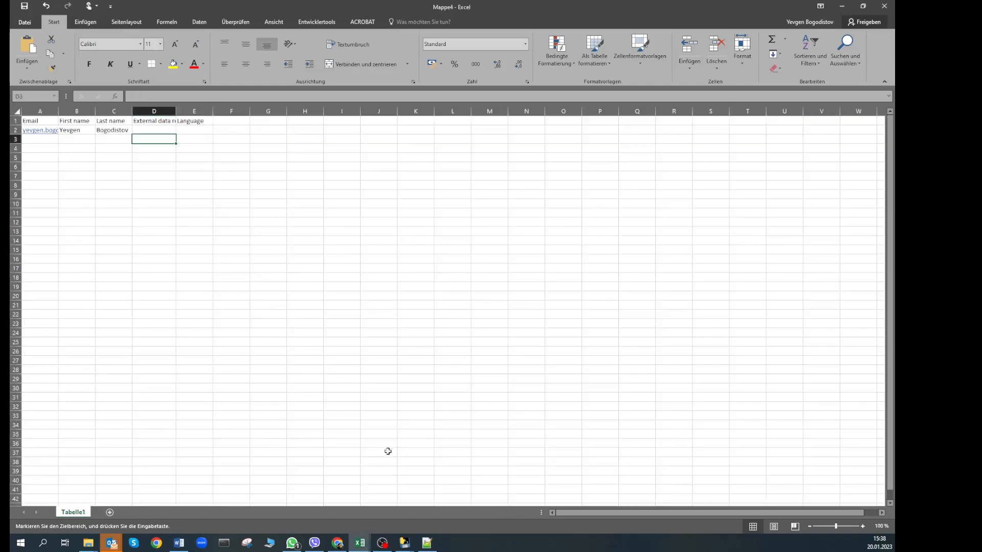
Paste the copied F-codes transposed into row 1 starting at F1 as column headers
left_click(241, 122)
right_click(241, 122)
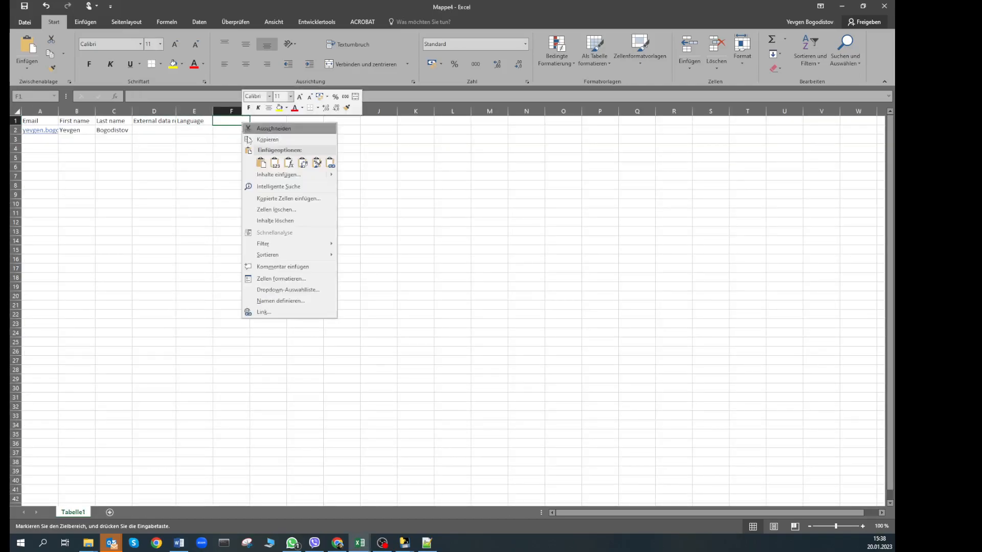
left_click(274, 163)
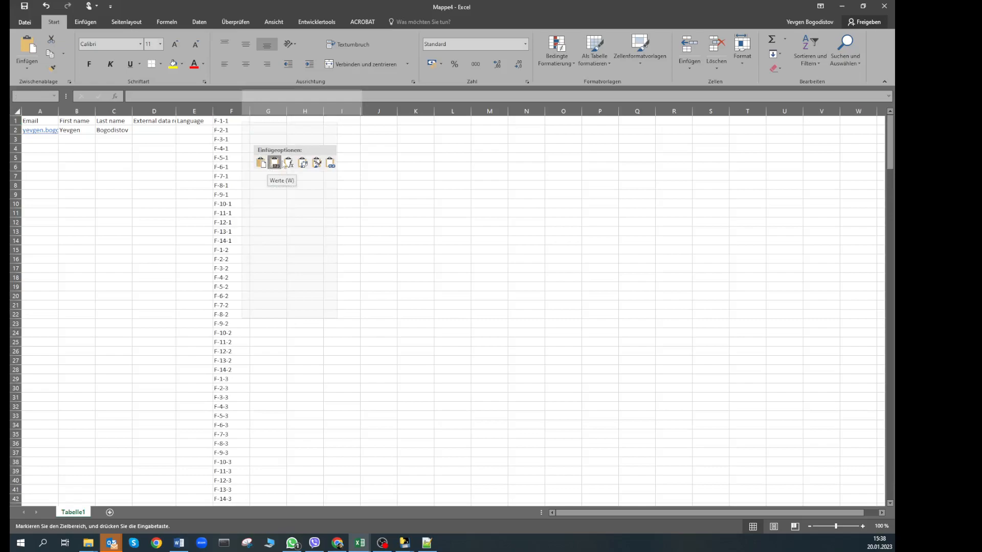
left_click(302, 163)
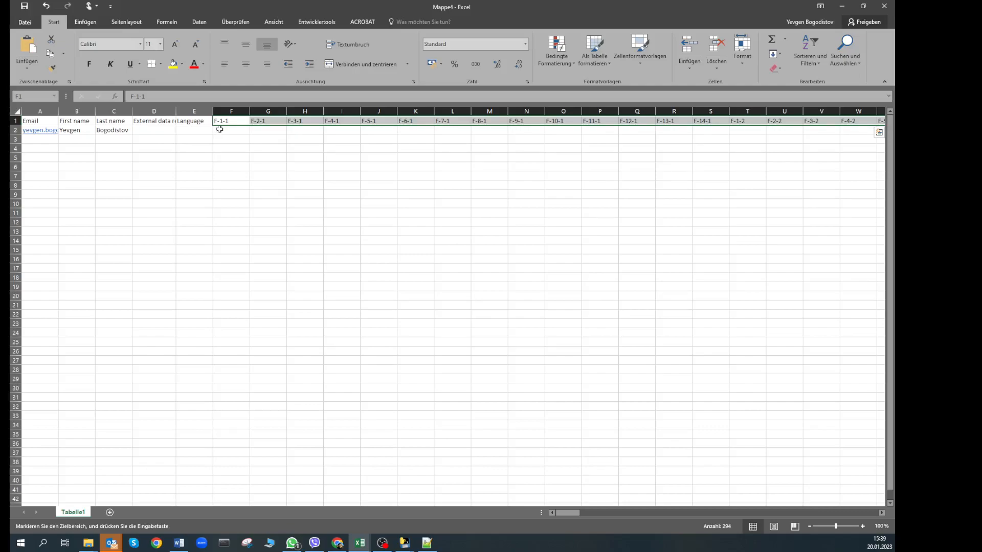
Enter 1 in F2 and fill it across row 2 through column KM
left_click(240, 130)
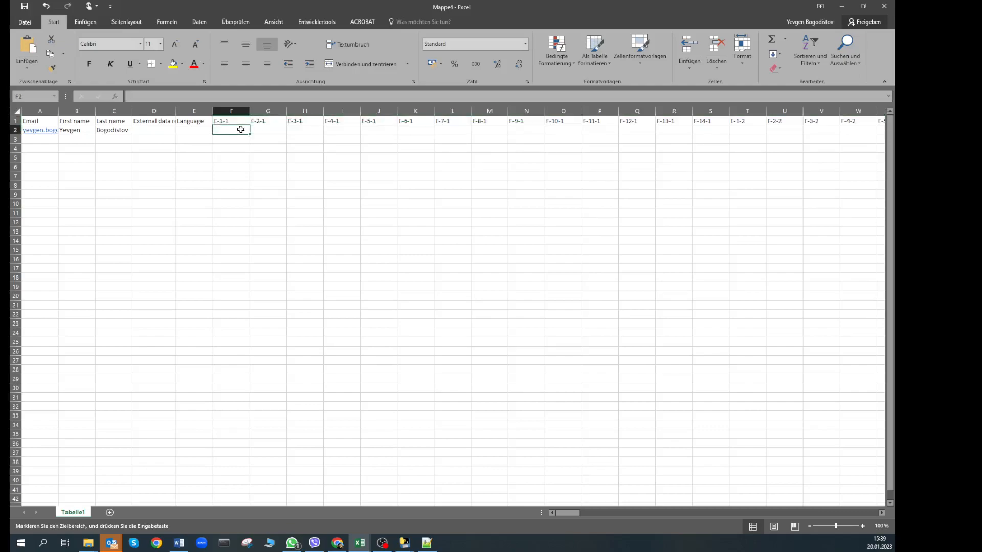
type("1")
key("Tab")
left_click(240, 130)
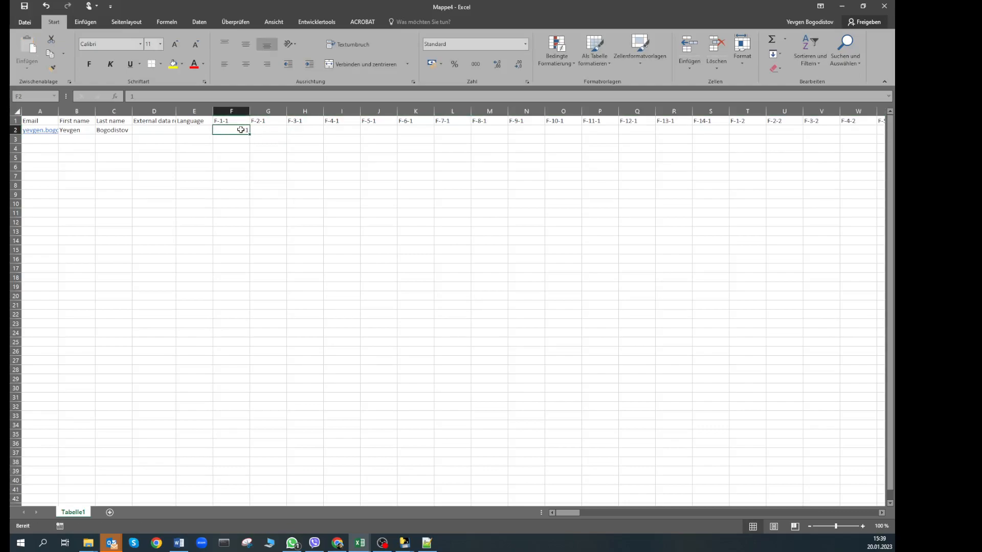
key("ctrl+c")
left_click_drag(271, 129, 701, 129)
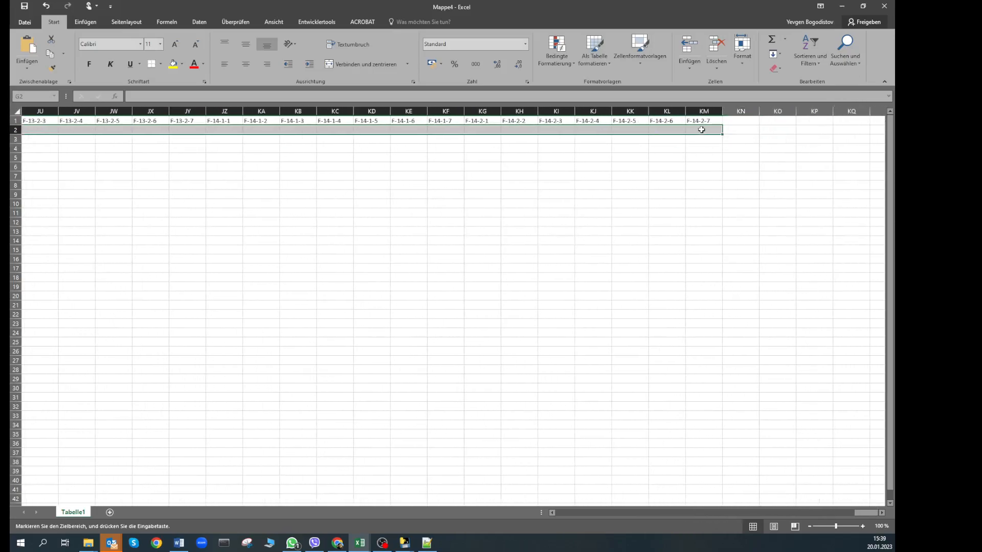
key("ctrl+v")
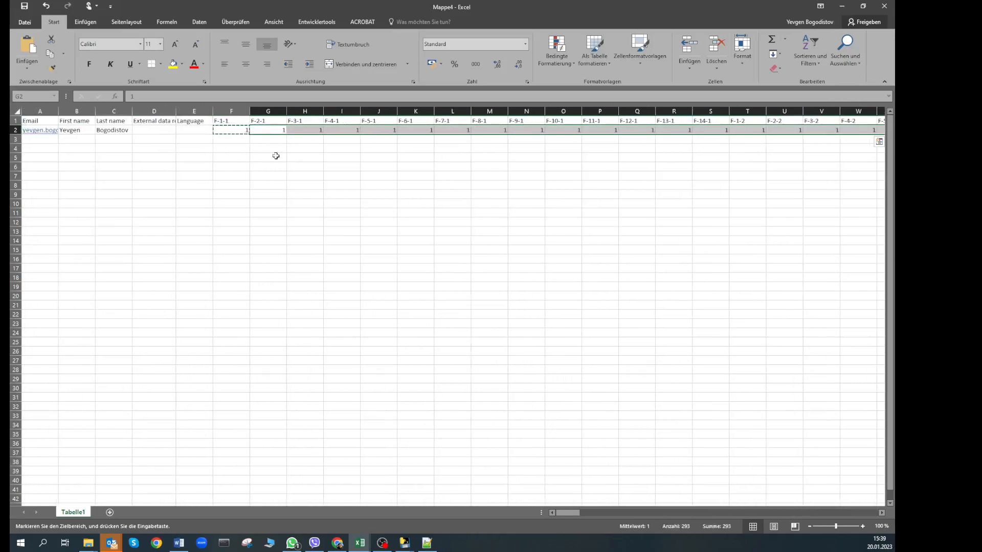
Save the sheet as 'DCE youtube' in CSV (Trennzeichen-getrennt) format in the DCE X-Culture folder
left_click(25, 22)
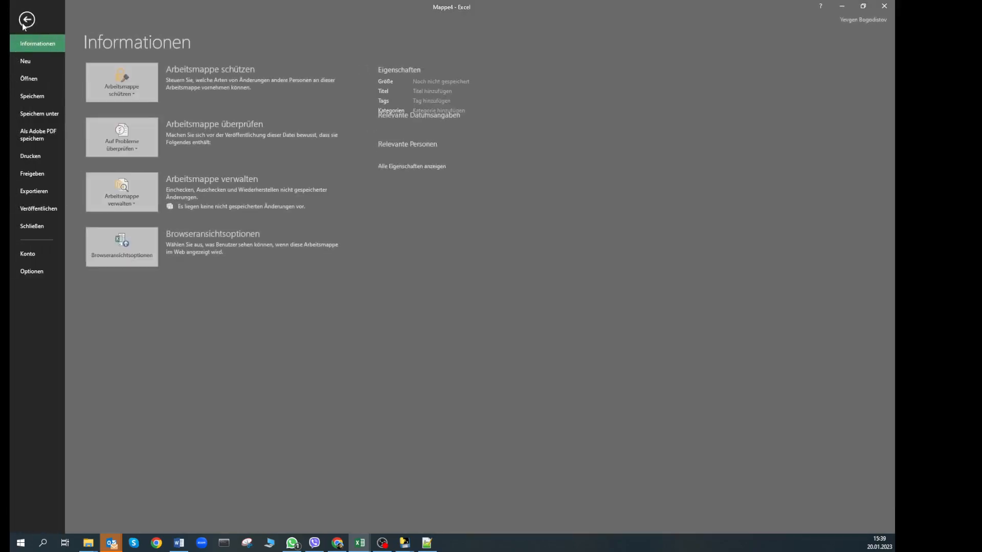
left_click(36, 114)
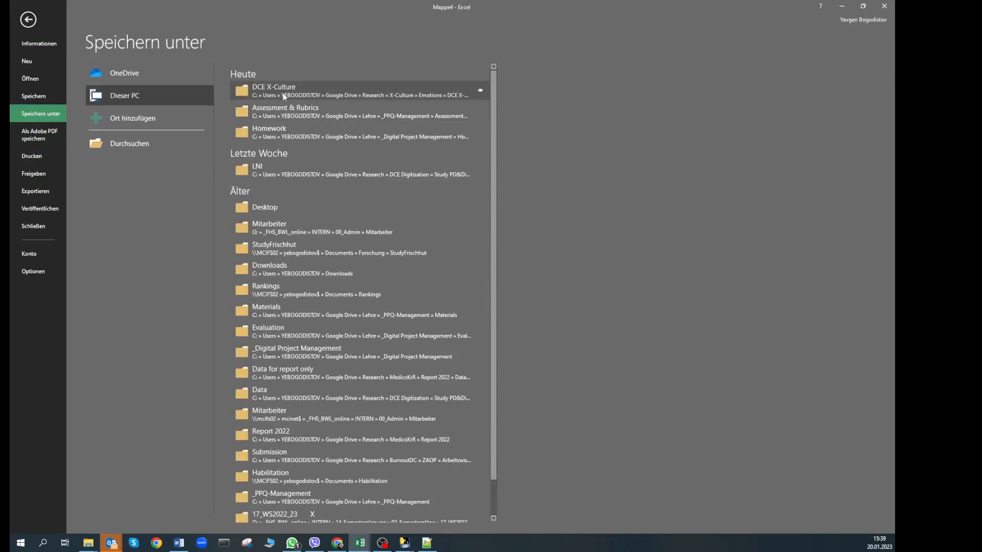
left_click(283, 93)
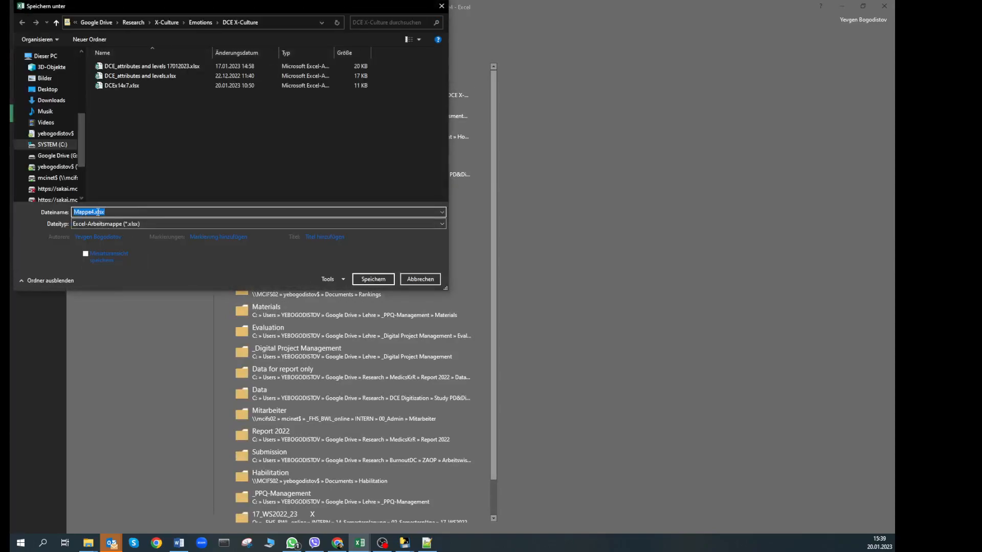
left_click_drag(93, 211, 67, 215)
type("DCE youtube")
key("Delete")
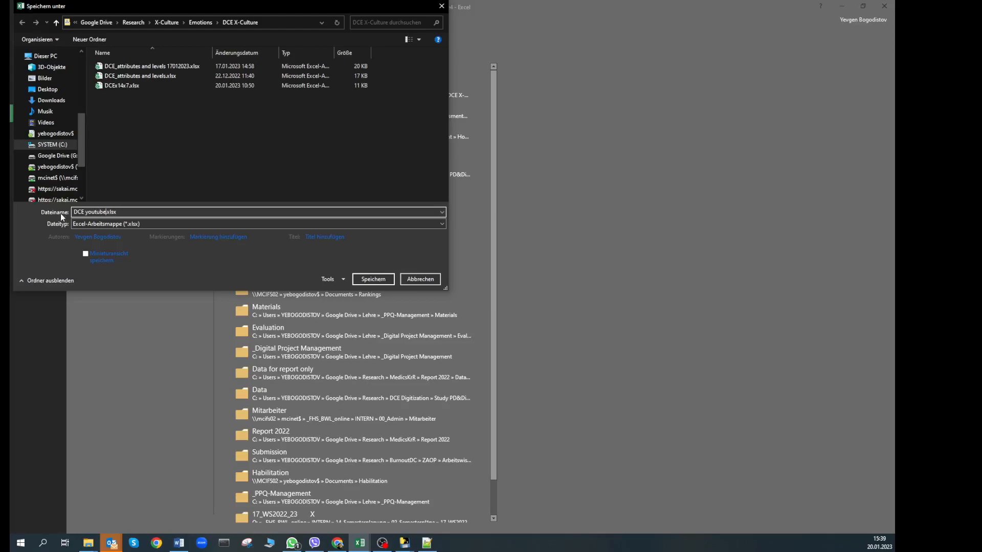
left_click(97, 227)
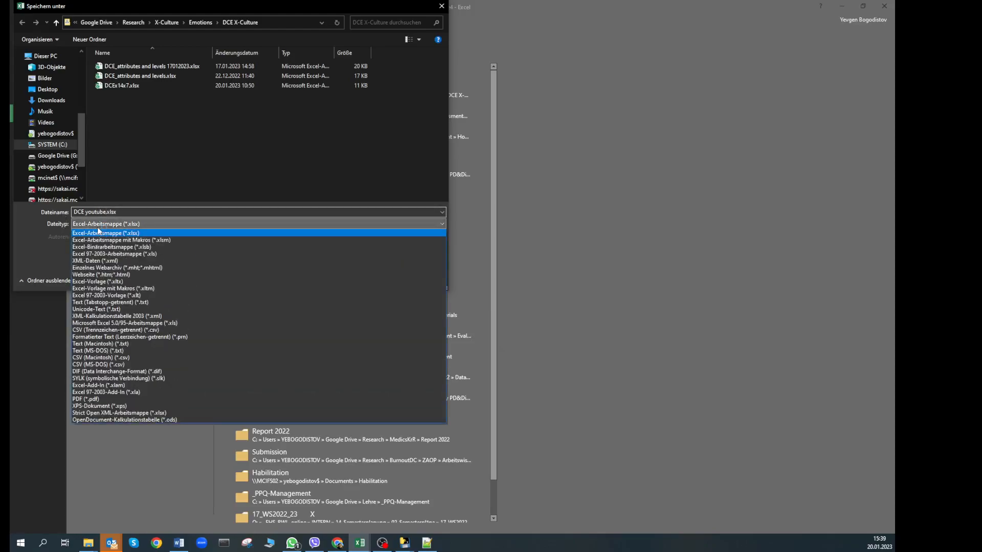
left_click(114, 330)
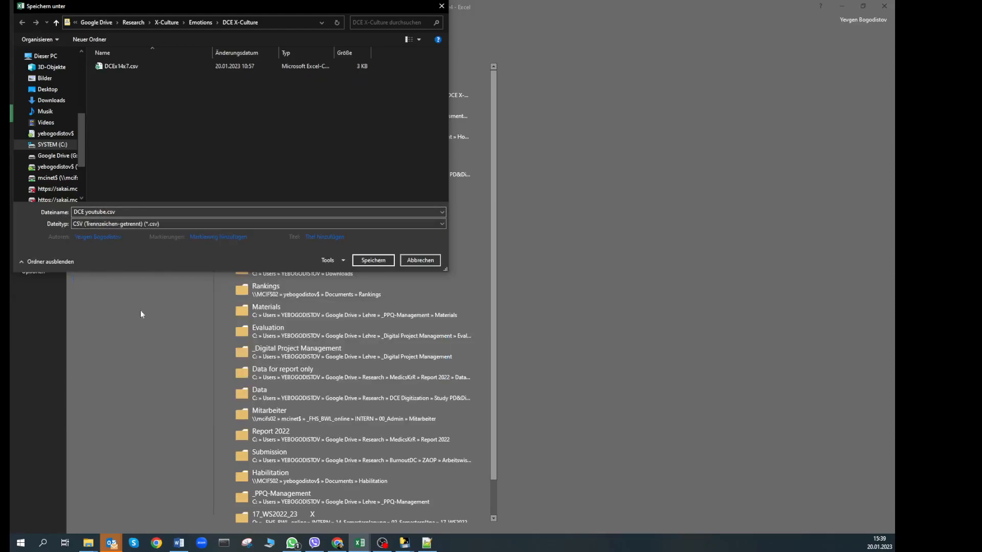
left_click(374, 260)
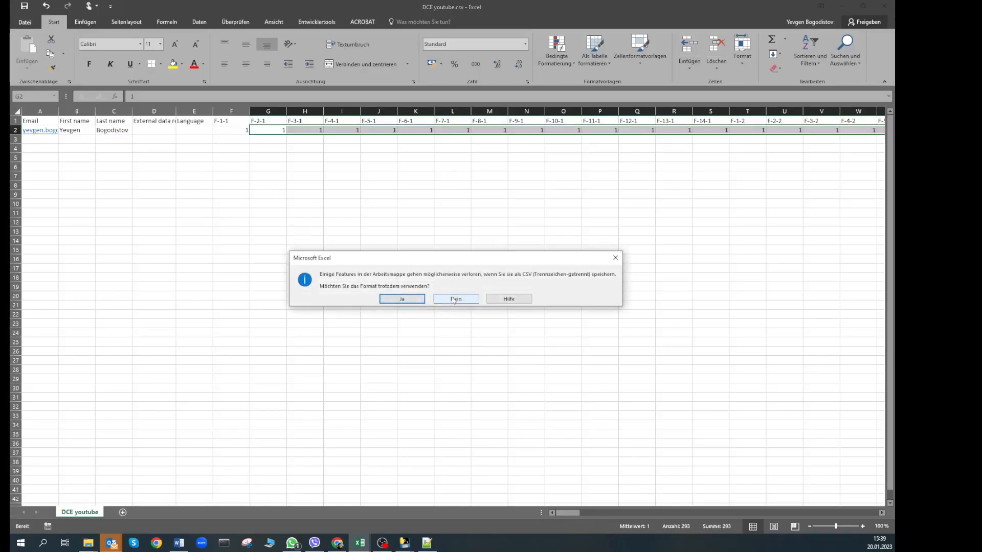
left_click(416, 301)
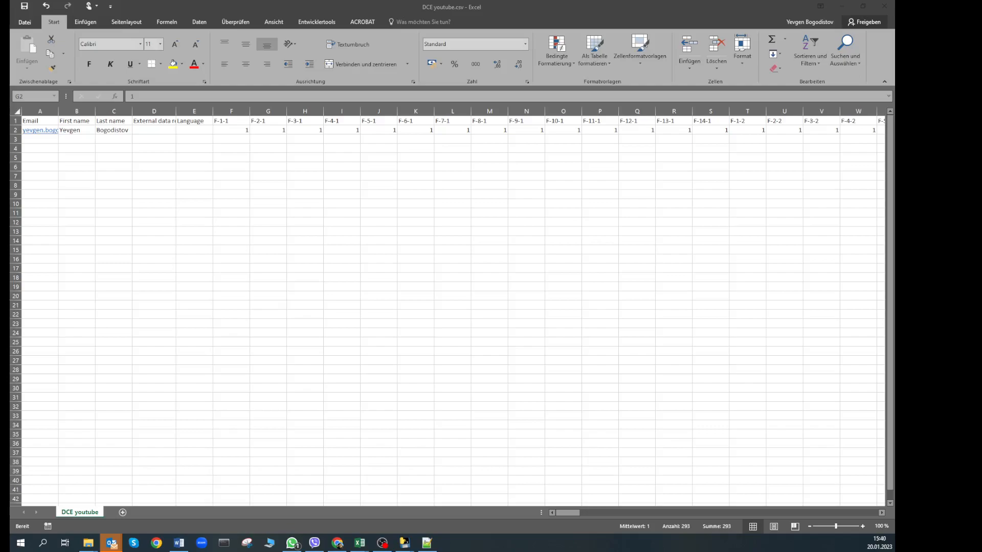
Open DCE youtube.csv from the Explorer folder in Notepad++
key("alt+Tab")
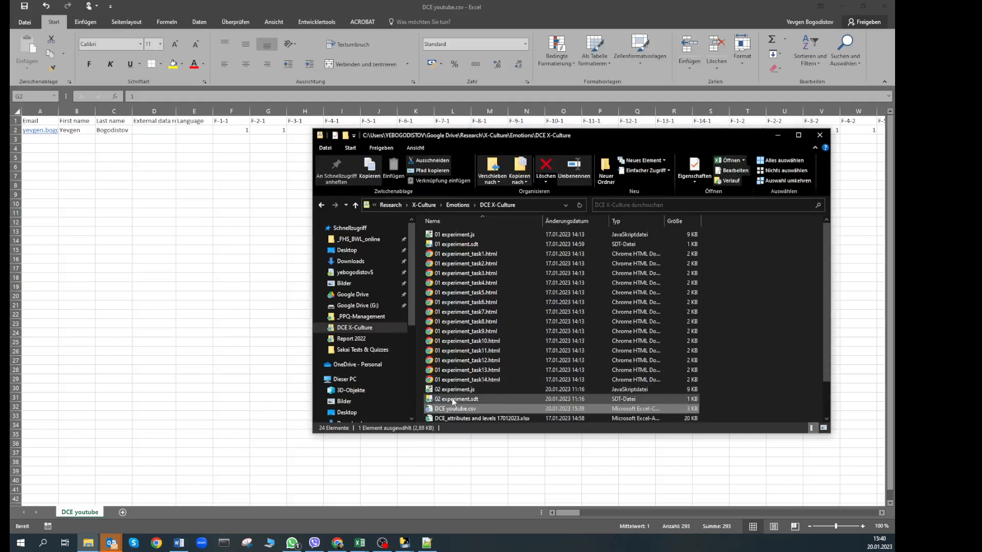
right_click(458, 412)
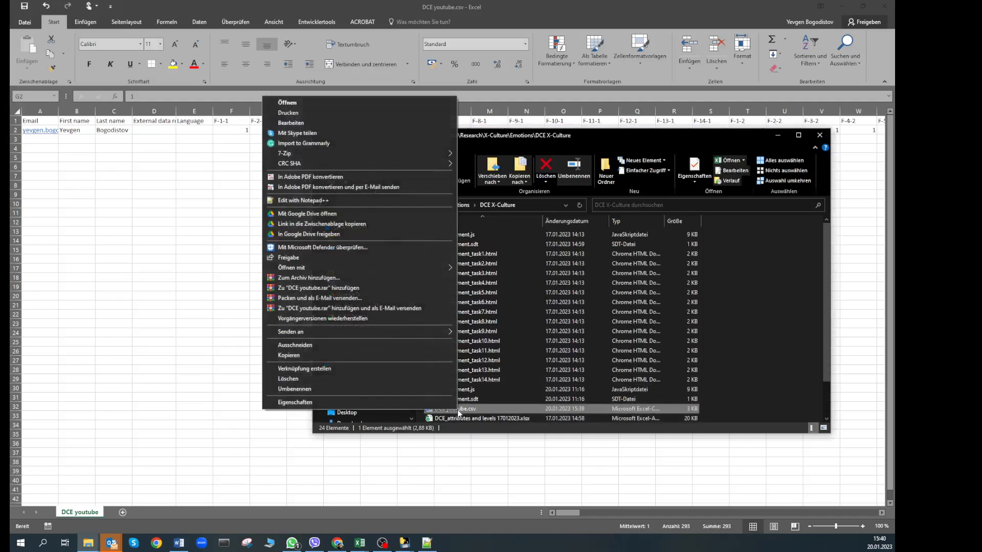
left_click(351, 198)
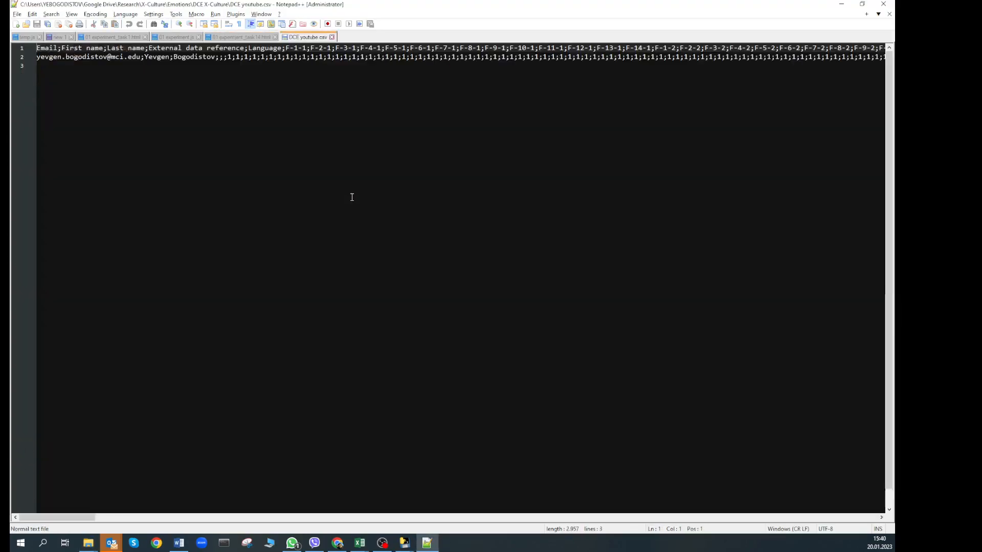
Confirm the CSV separator after Language is ';', then set Notepad++ aside for Chrome
double_click(284, 48)
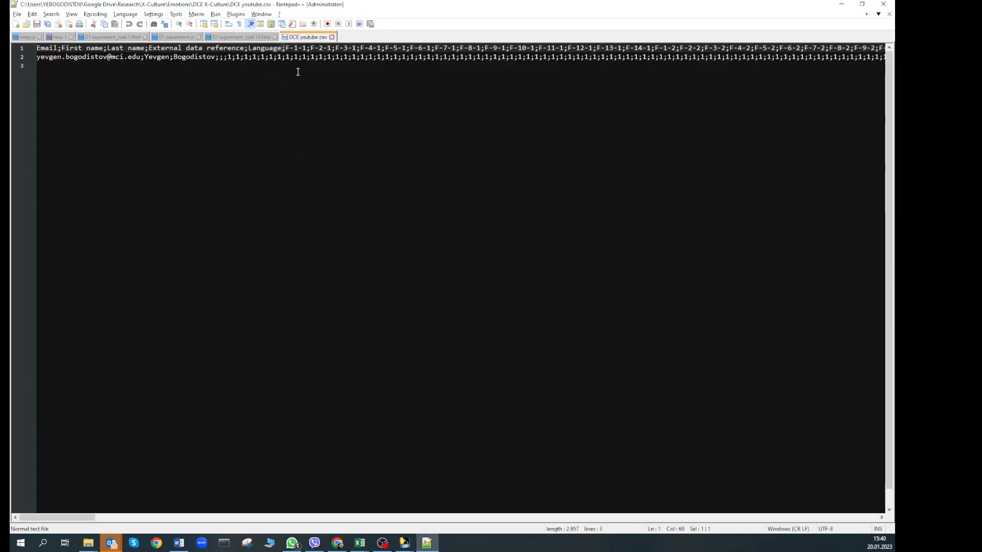
left_click(843, 7)
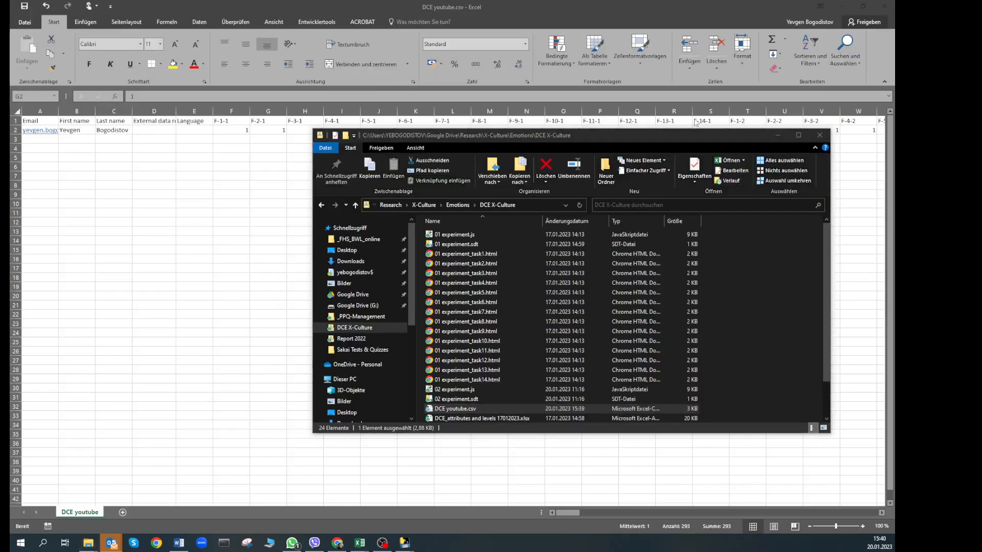
key("alt+Tab")
Upload DCE youtube.csv to the DCE_YouTube list with Semicolon as the delimiter
left_click(580, 10)
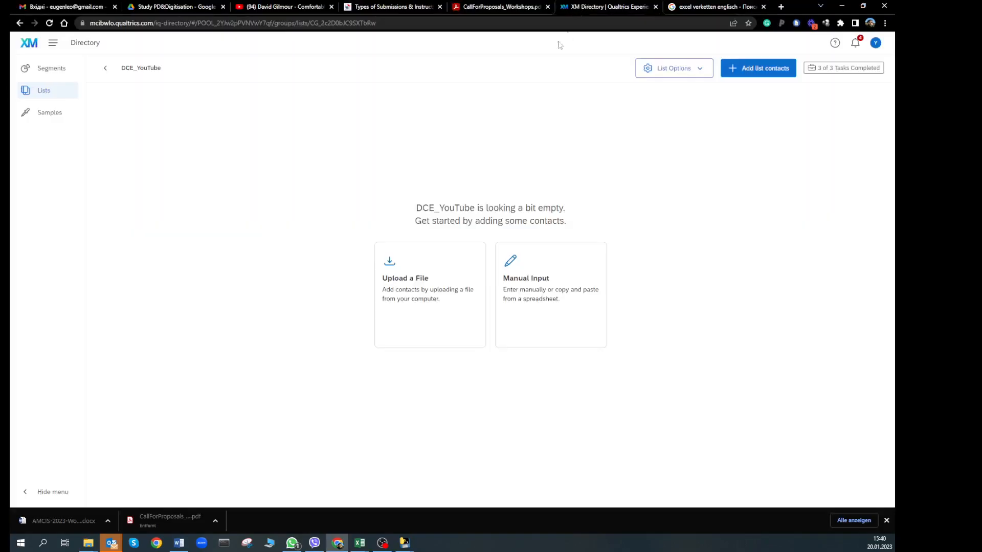
left_click(444, 294)
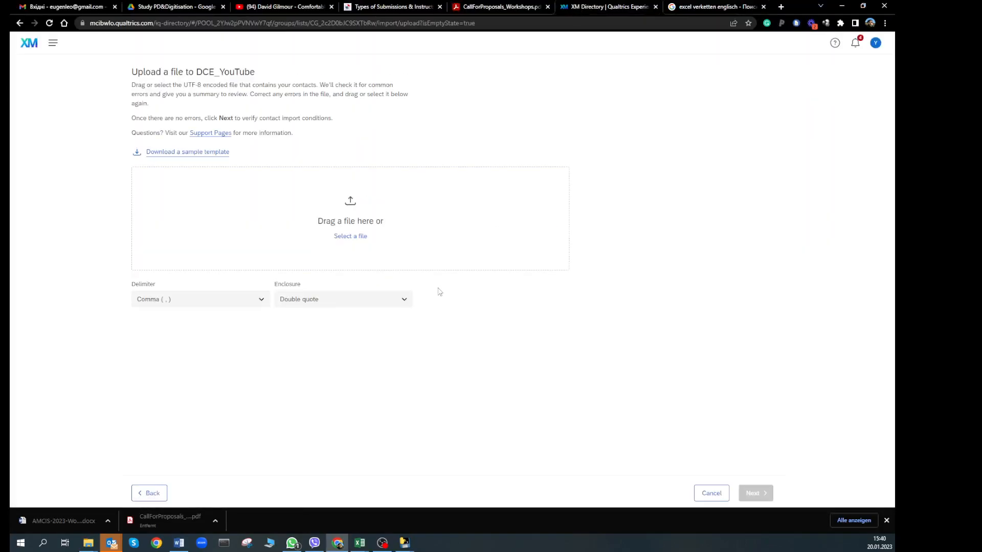
key("alt+Tab")
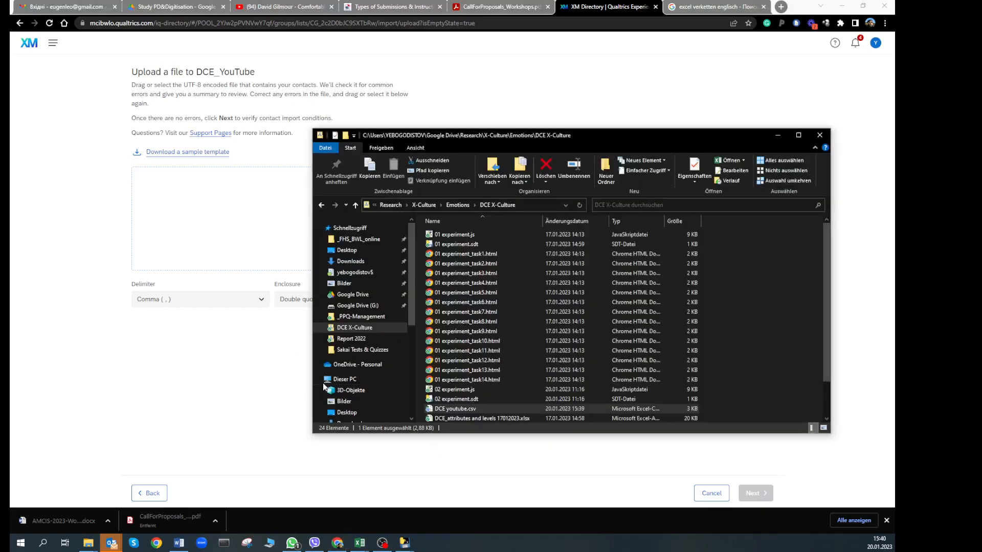
left_click_drag(456, 411, 268, 240)
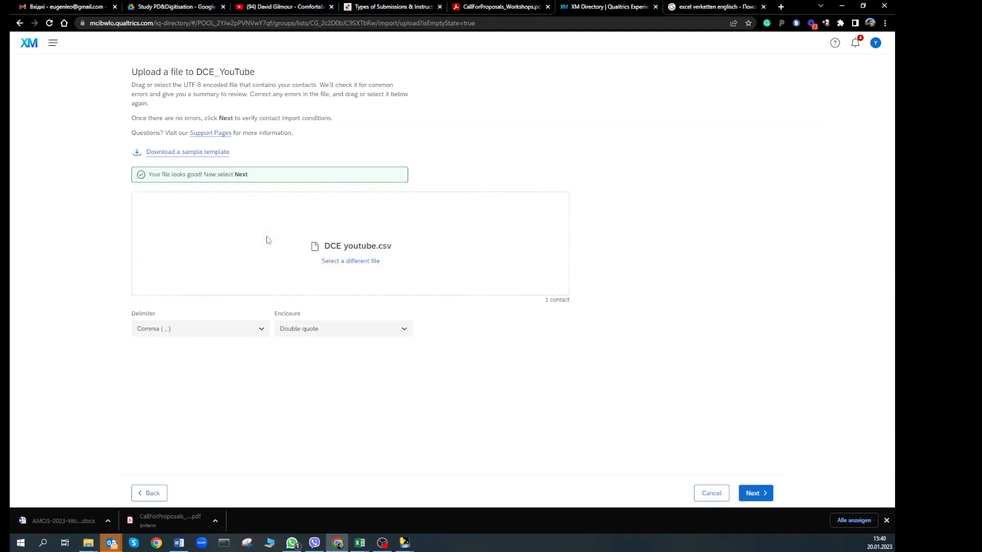
left_click(222, 331)
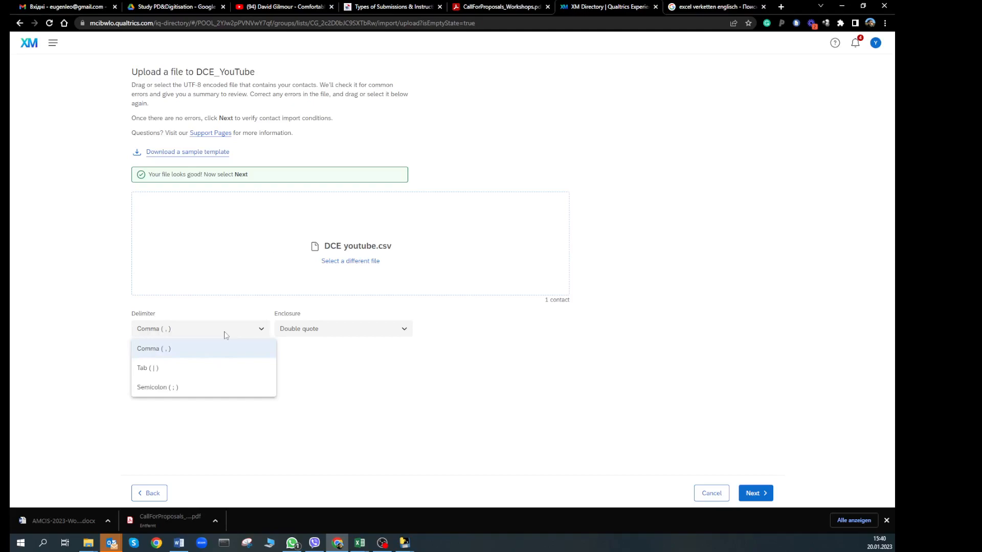
left_click(214, 386)
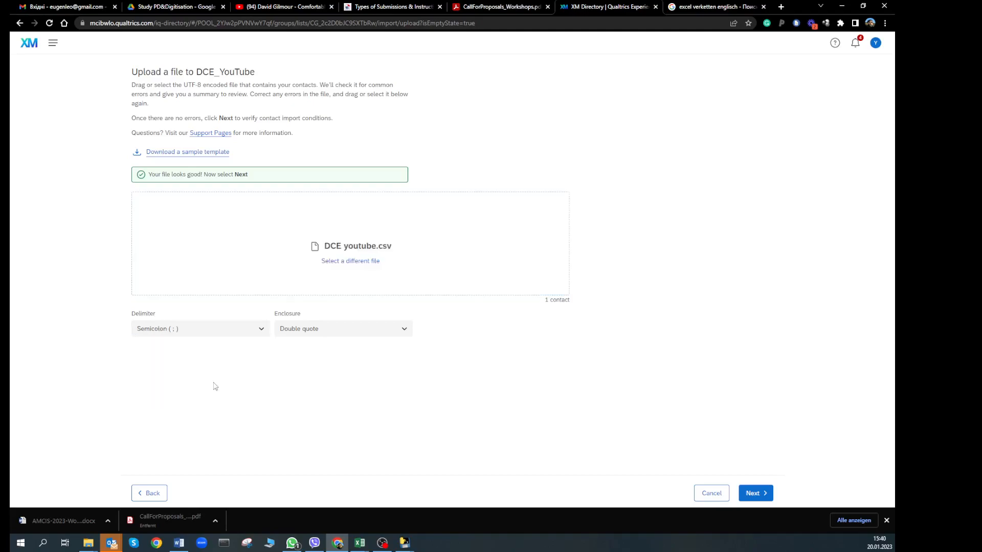
left_click(753, 490)
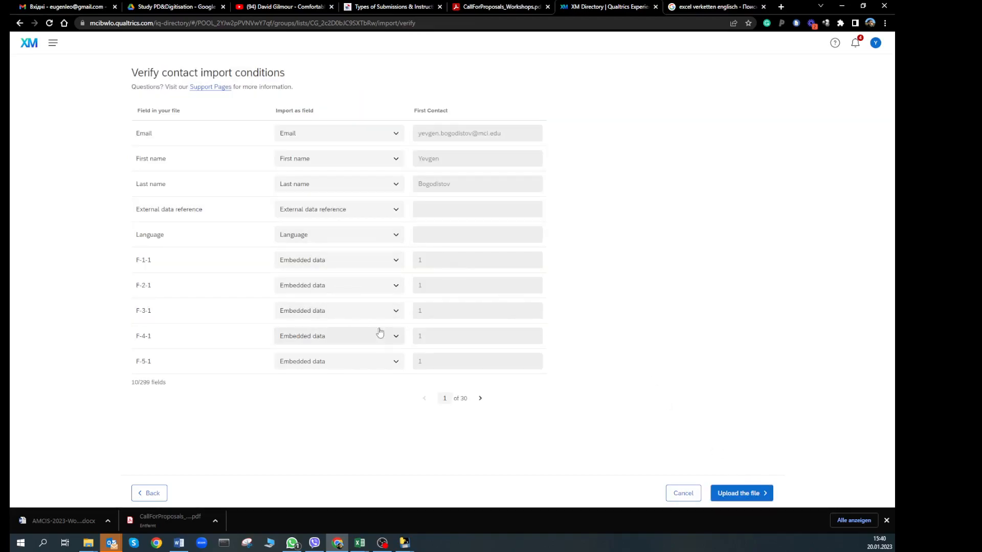
Page through the mapping table to check the F-fields map as embedded data, then import the file
left_click(479, 401)
left_click(479, 401)
left_click(479, 401)
left_click(479, 402)
left_click(479, 402)
left_click(479, 401)
left_click(479, 401)
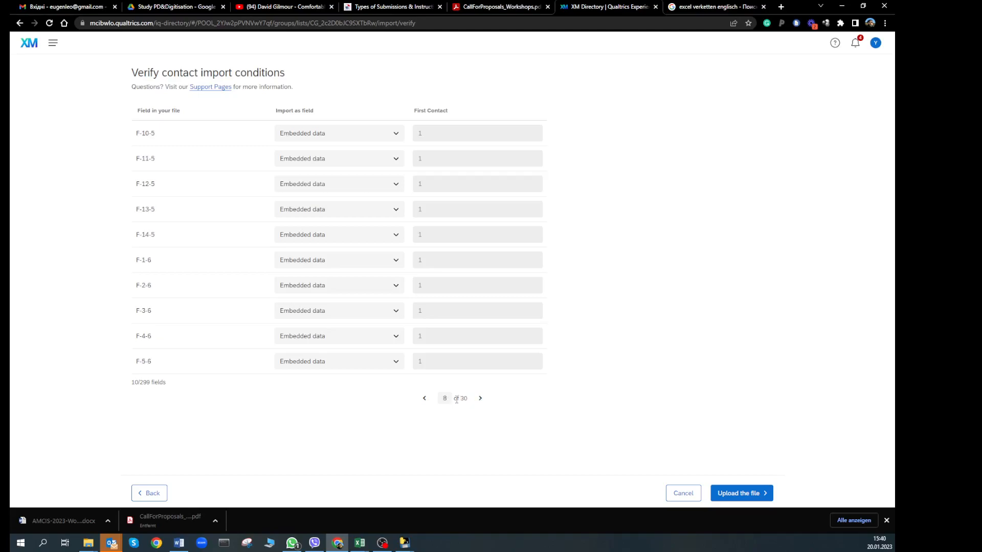
left_click(735, 491)
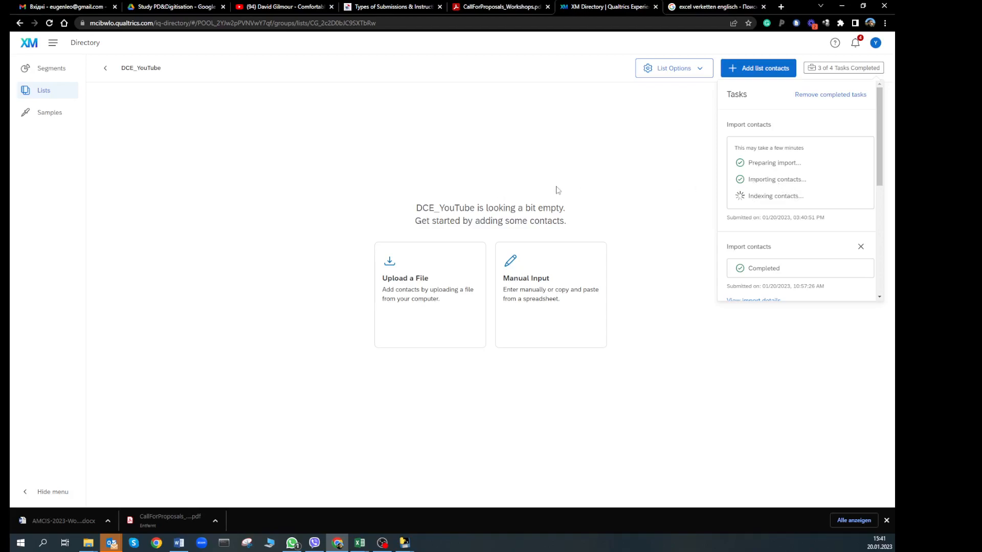
Close the import progress panel, return to the lists overview, then go to the Qualtrics Home page
left_click(55, 49)
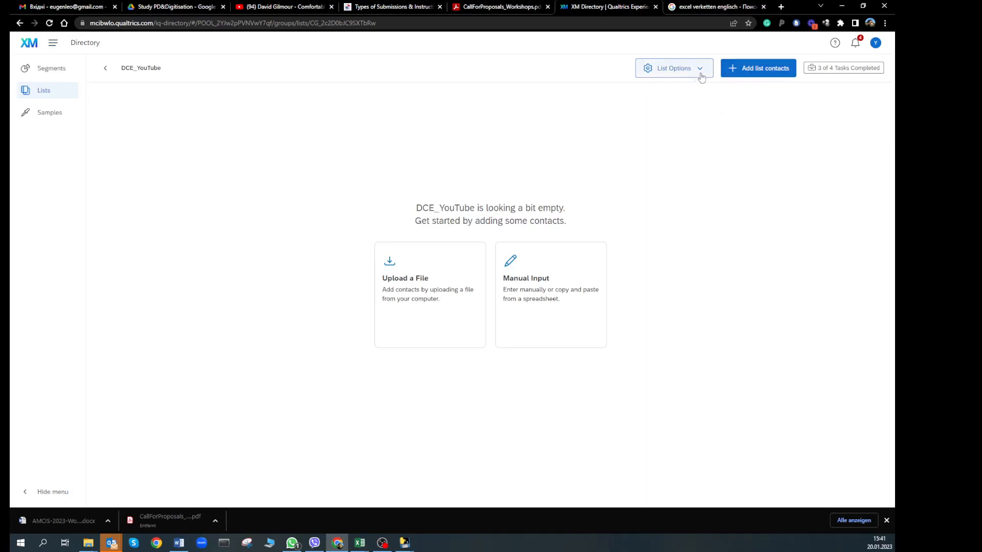
left_click(51, 94)
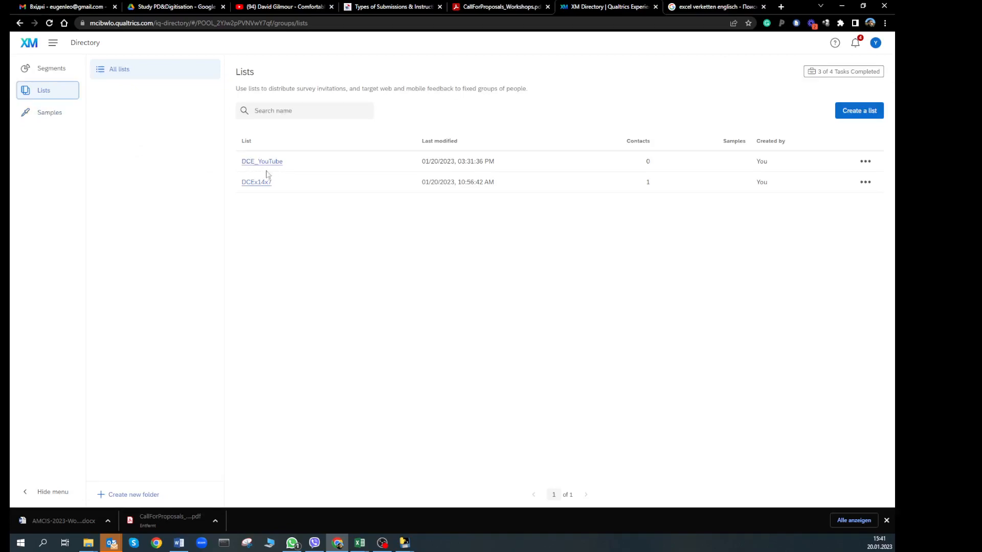
left_click(60, 48)
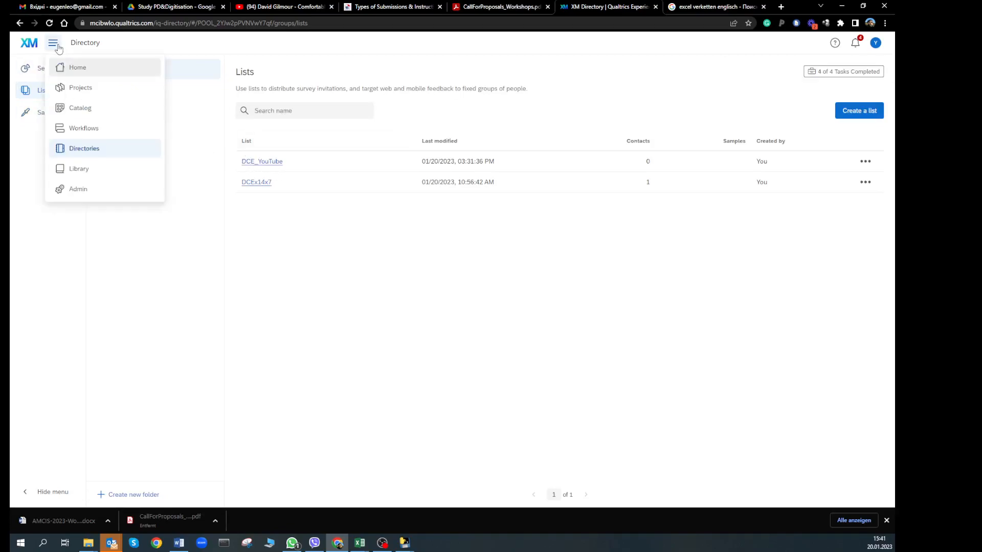
left_click(75, 69)
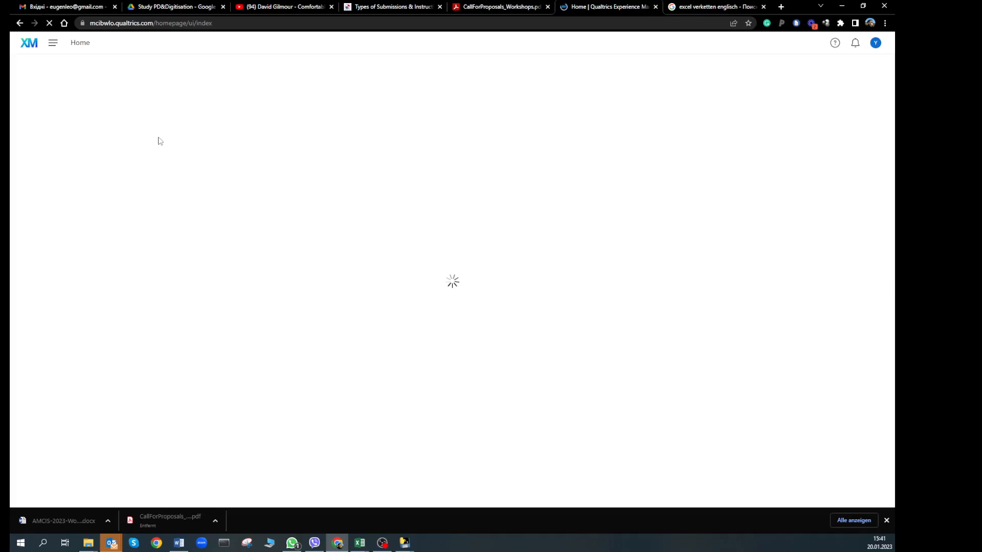
In the X-Culture Emotions DCE survey flow, add an Embedded Data element after Demographics
left_click(89, 208)
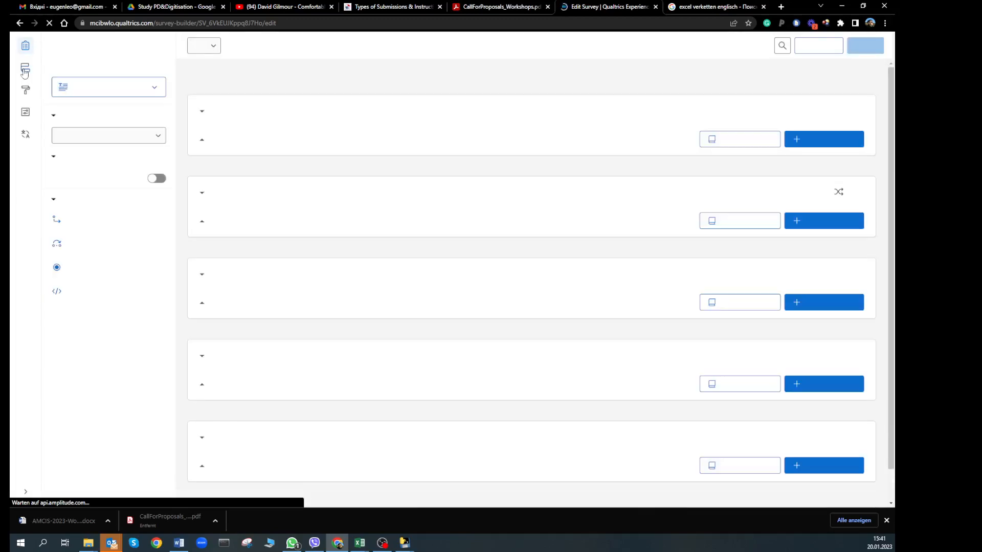
left_click(24, 71)
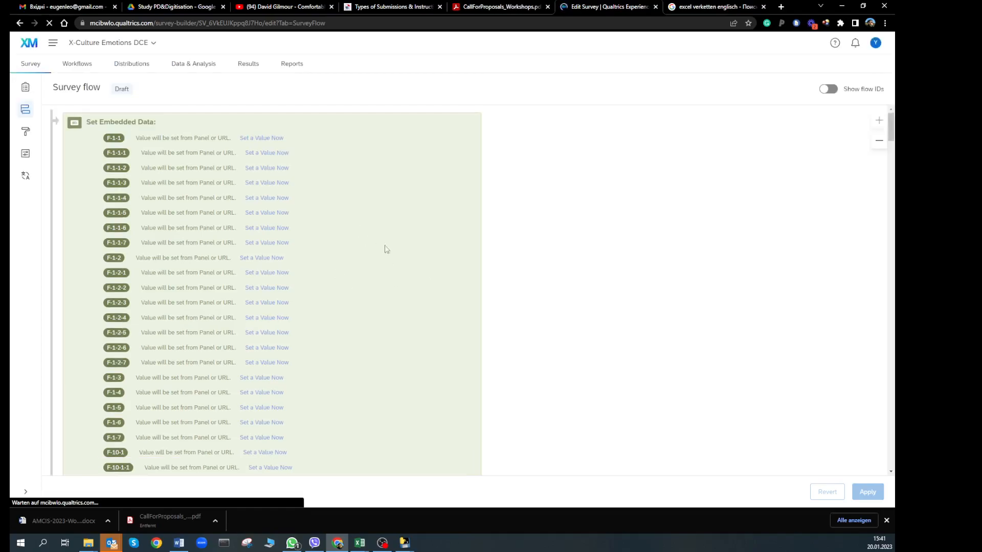
scroll(547, 276, "down", 20)
scroll(548, 276, "down", 20)
scroll(548, 277, "down", 20)
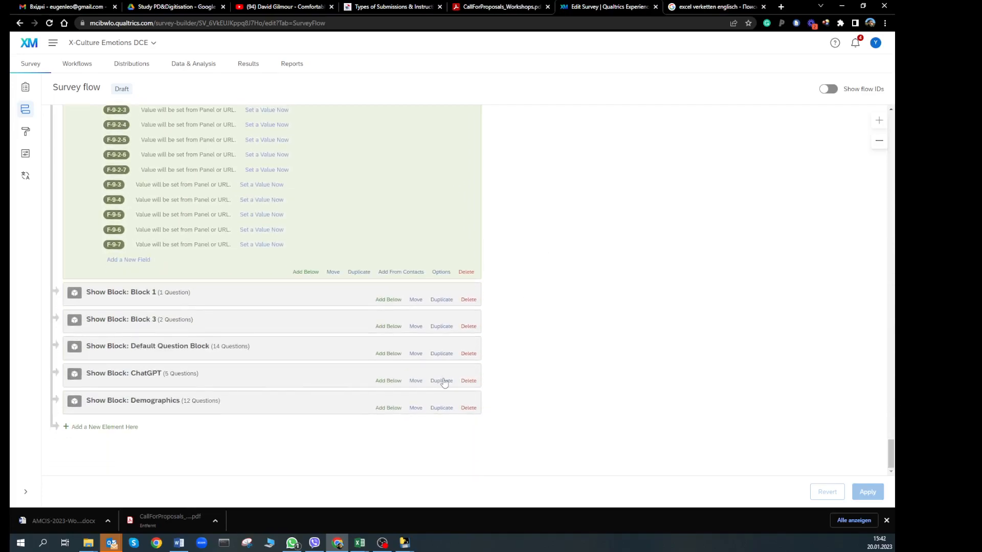
left_click(111, 428)
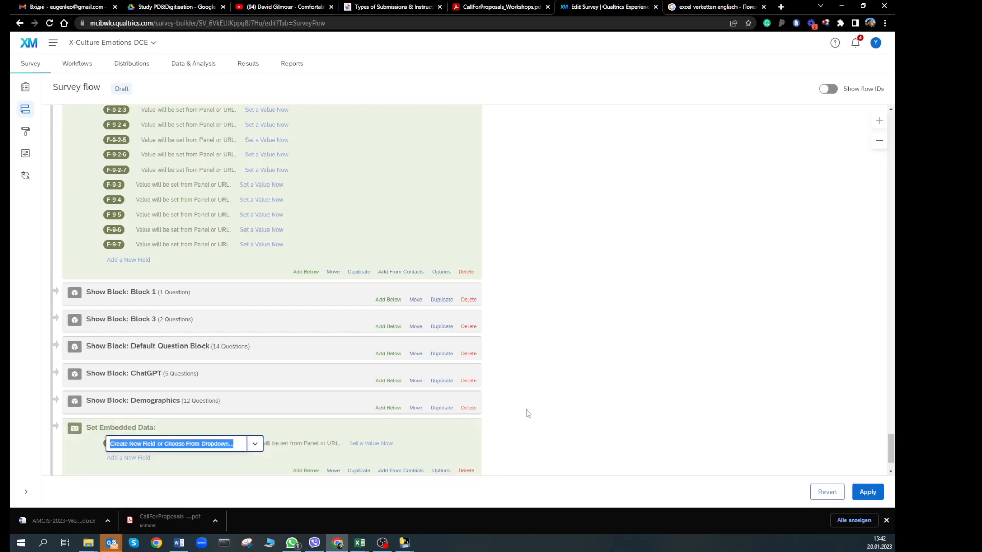
Move the new Set Embedded Data element to sit directly below Block 1
scroll(526, 413, "down", 1)
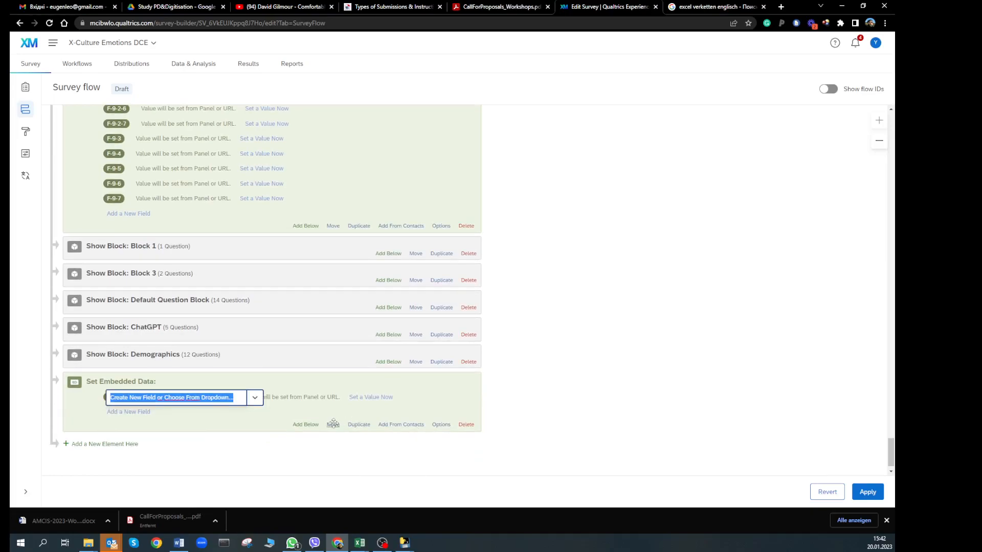
left_click(333, 424)
left_click(331, 263)
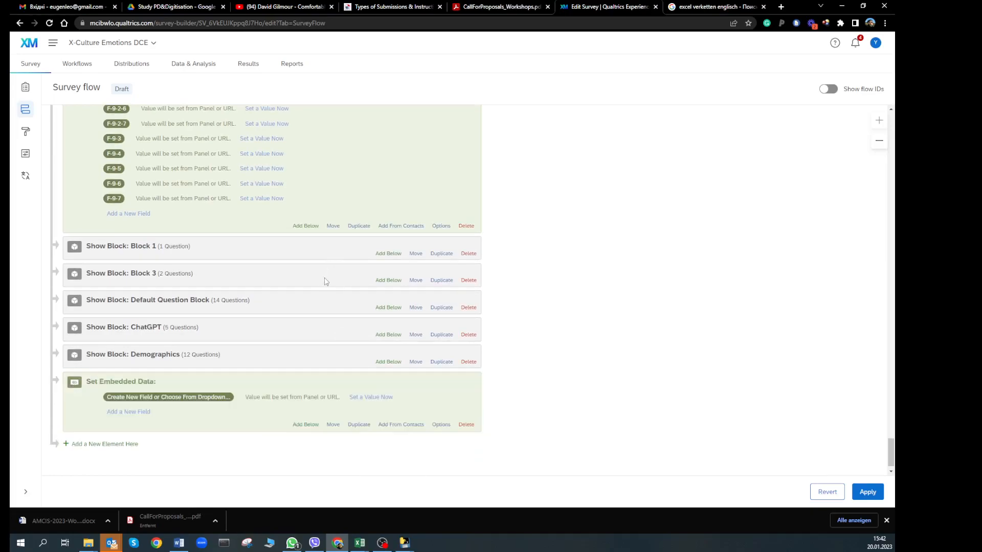
left_click(333, 424)
left_click_drag(334, 427, 351, 267)
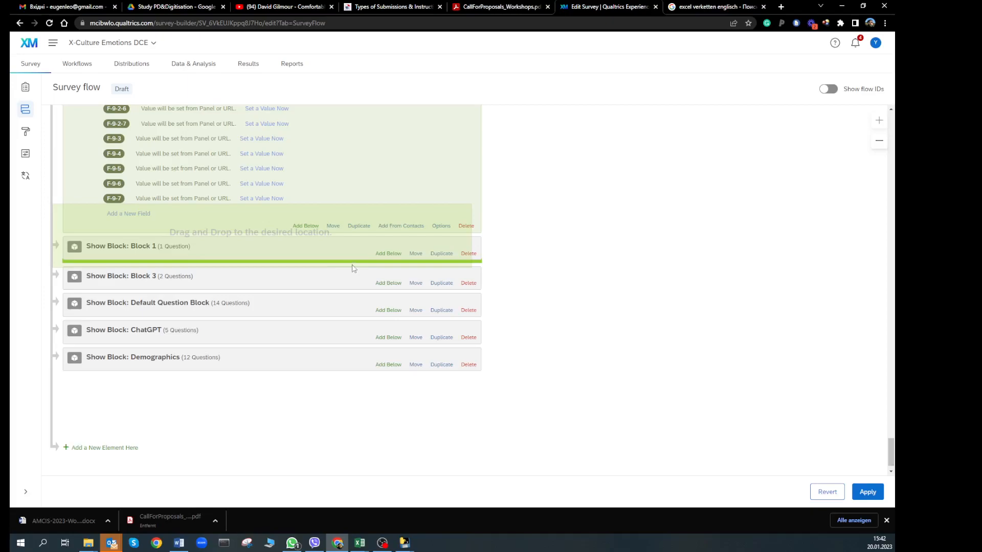
left_click_drag(352, 267, 533, 292)
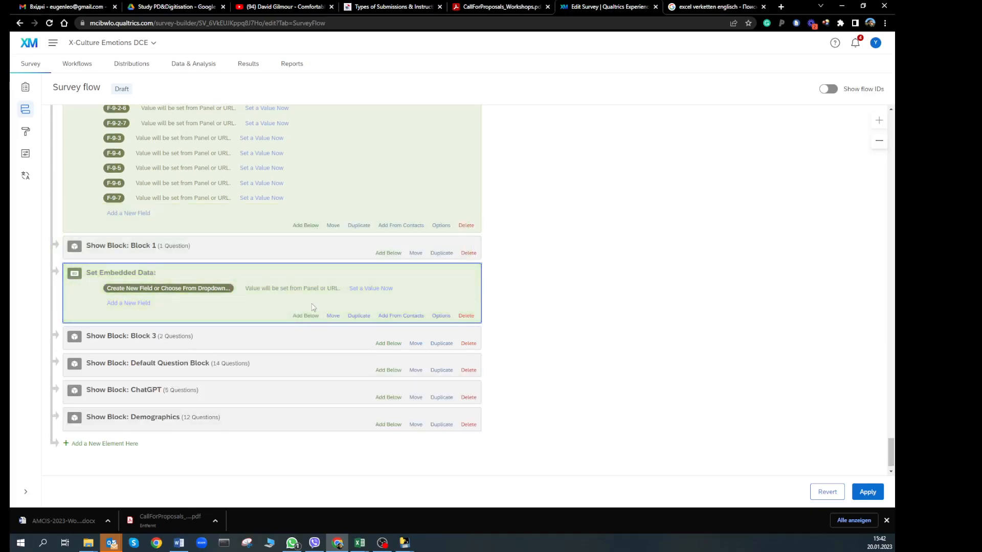
Start adding its fields from contacts and open the contact list choices
left_click(400, 317)
left_click(365, 276)
mouse_move(387, 288)
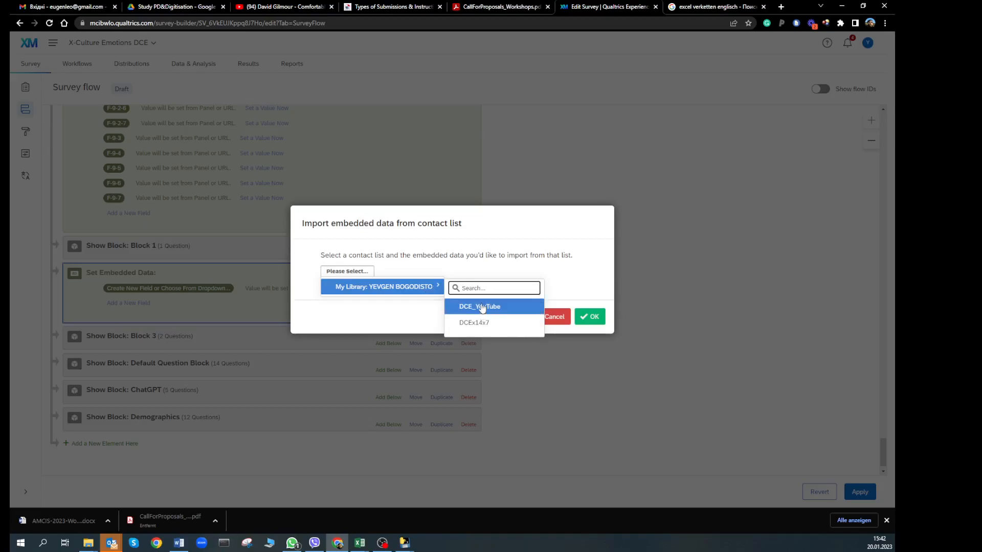
Choose the DCE_YouTube list and select all of its F-field tags for import
left_click(482, 307)
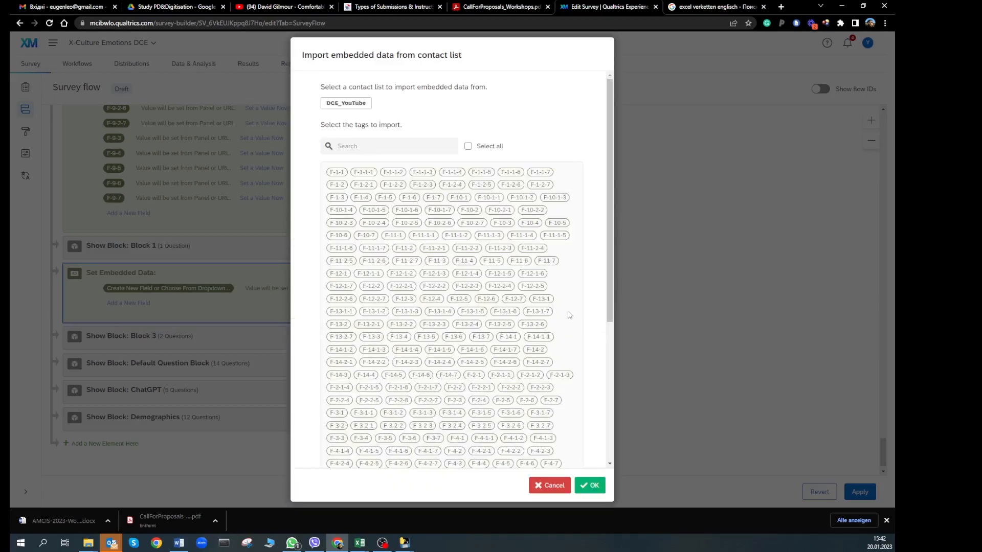
left_click(468, 147)
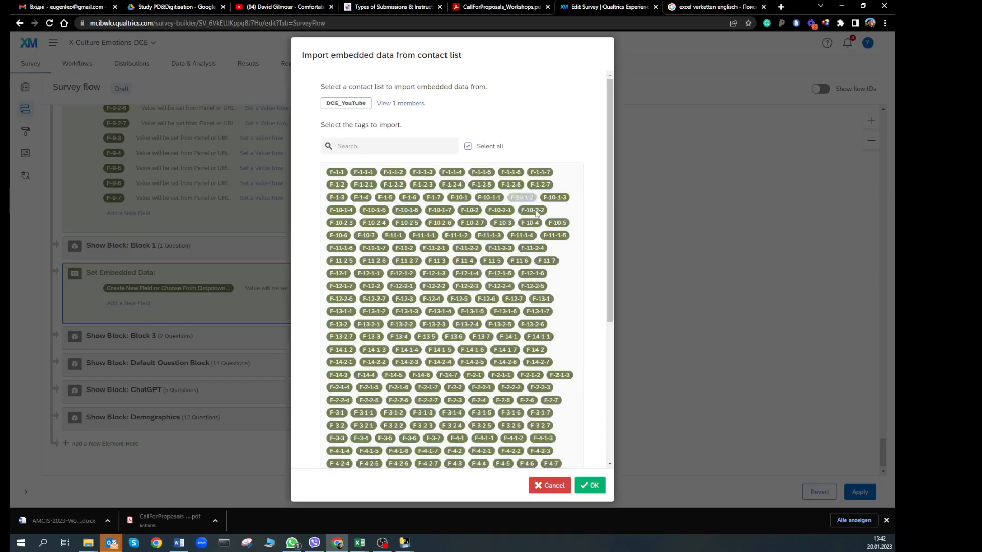
scroll(538, 402, "down", 5)
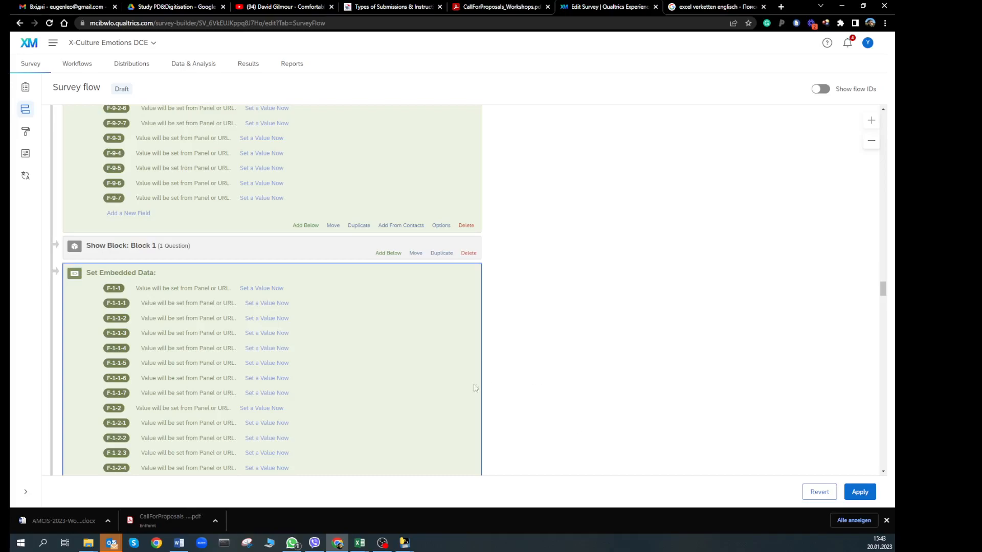
Scroll through the imported F-fields down to F-9-7 to check each is set from panel or URL
scroll(343, 368, "down", 3)
scroll(343, 368, "down", 15)
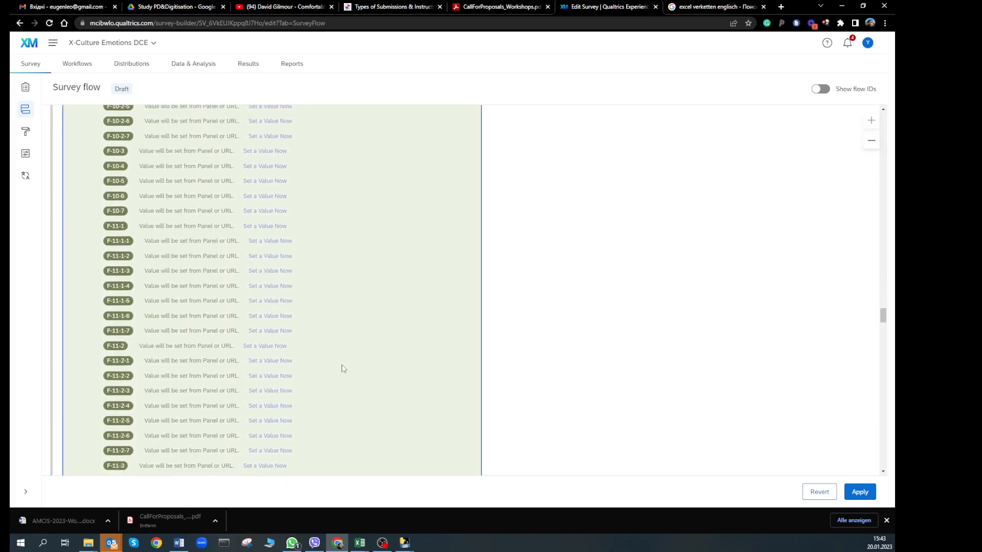
scroll(343, 369, "down", 10)
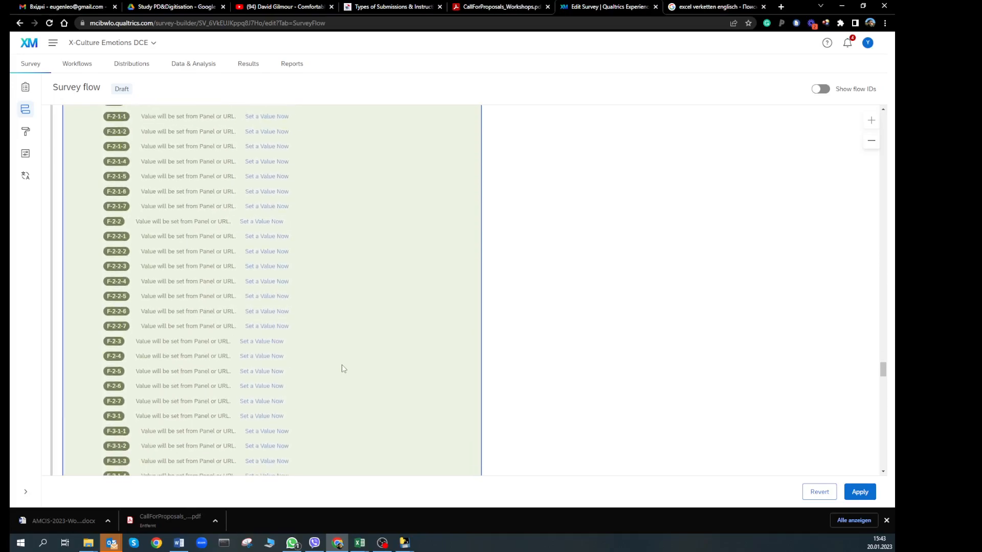
scroll(343, 369, "down", 20)
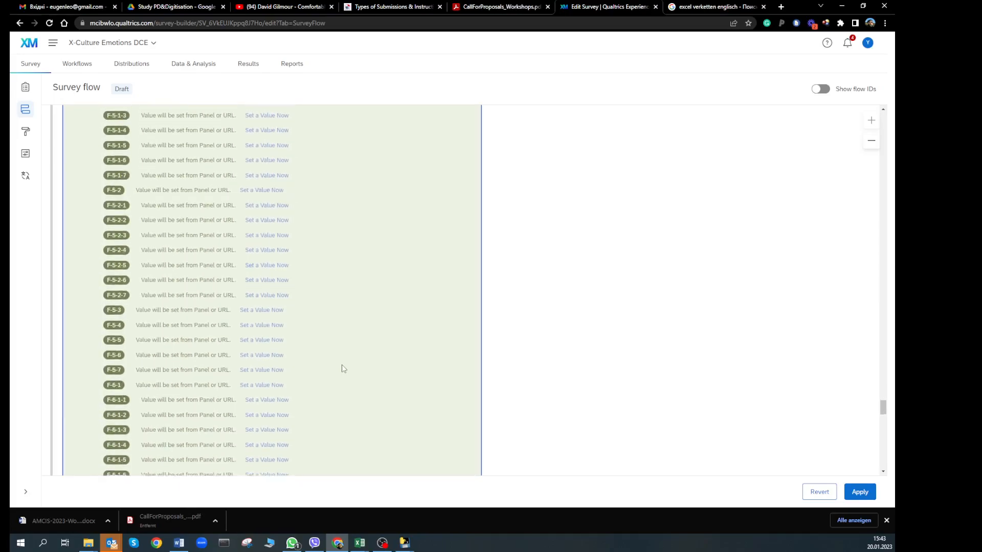
scroll(343, 369, "down", 3)
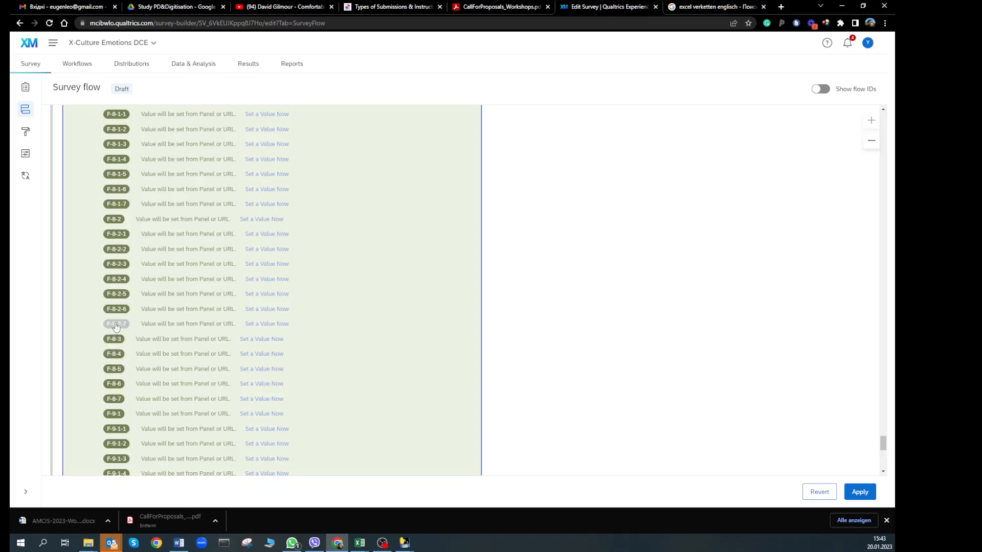
scroll(125, 290, "up", 20)
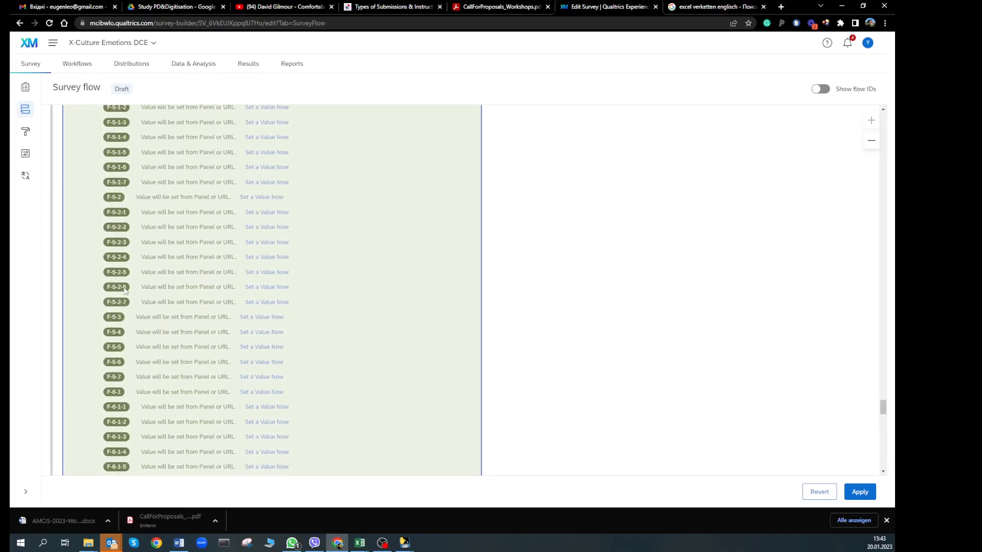
scroll(124, 291, "up", 20)
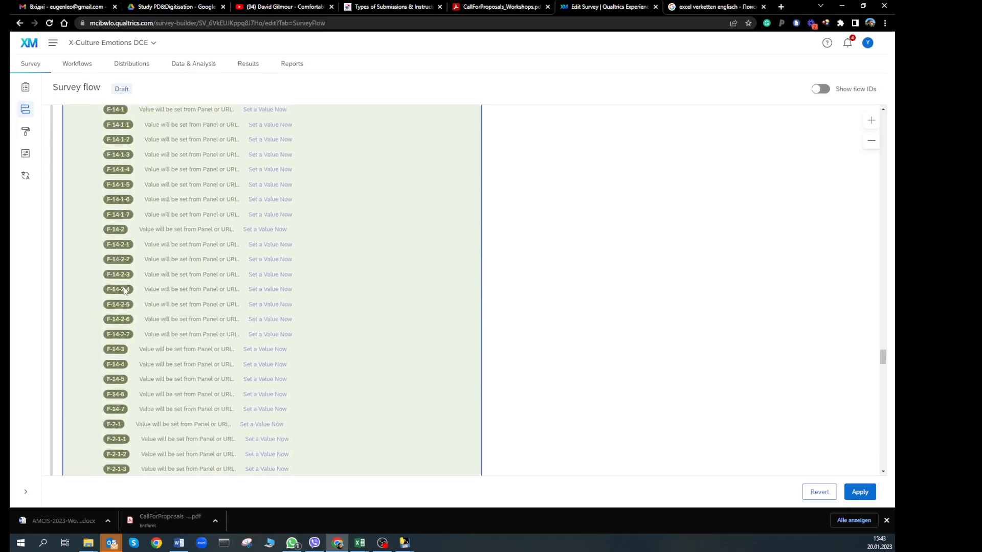
scroll(115, 179, "up", 3)
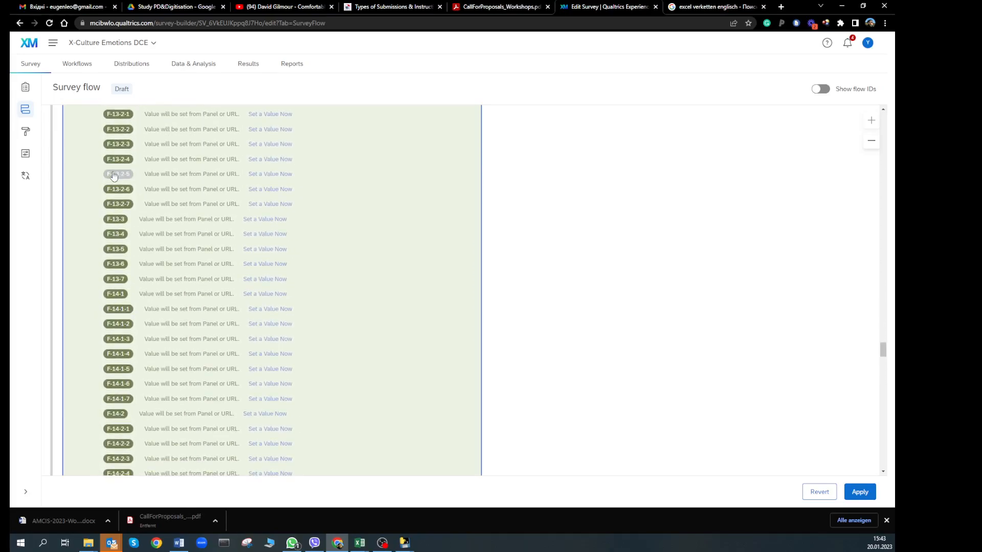
scroll(115, 263, "down", 8)
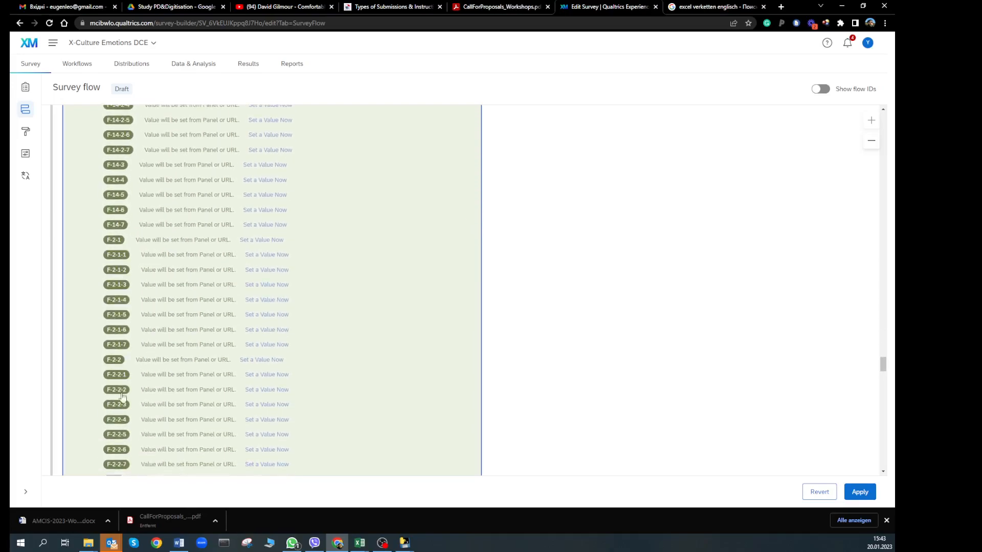
scroll(423, 361, "down", 20)
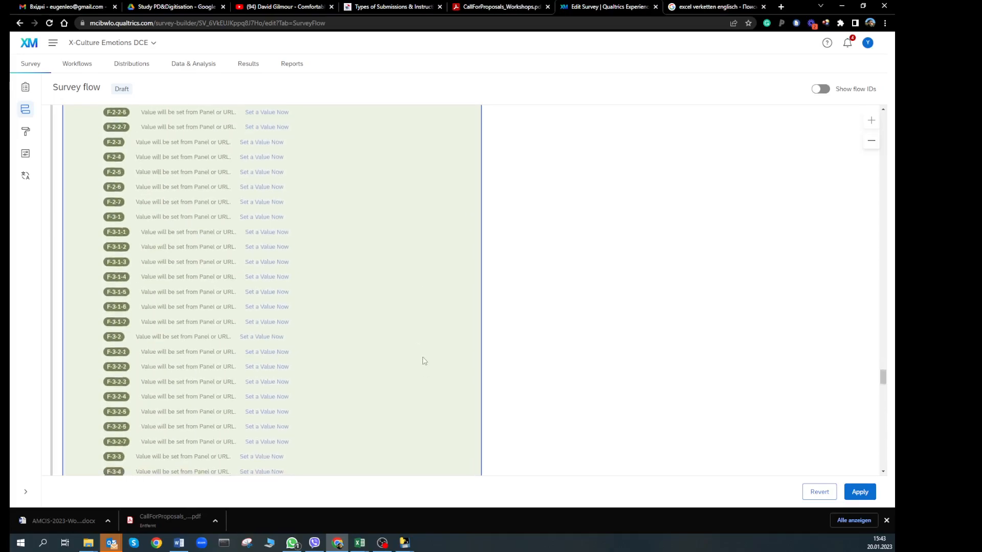
scroll(424, 361, "down", 20)
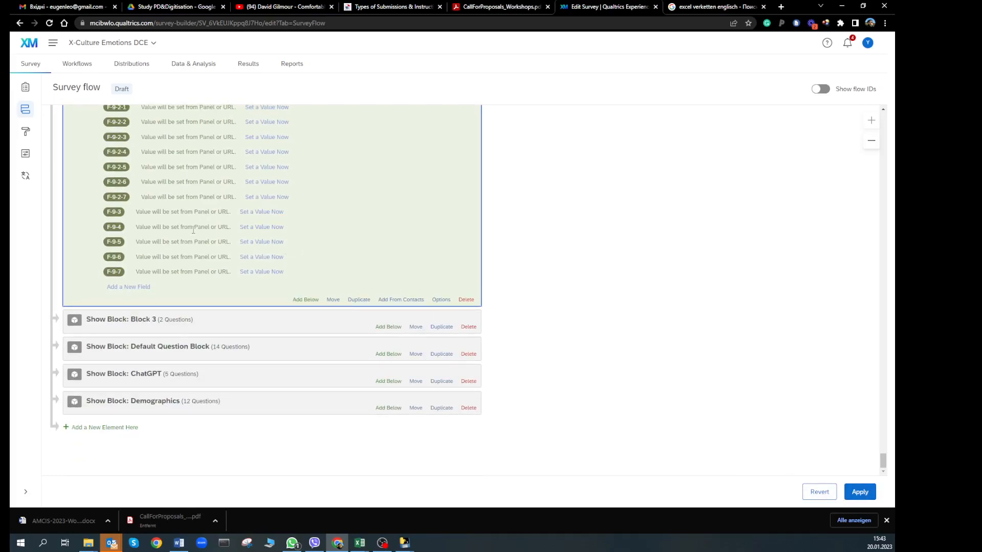
Leave the survey flow without saving changes and bring the DCE youtube.csv sheet up in Excel
left_click(29, 89)
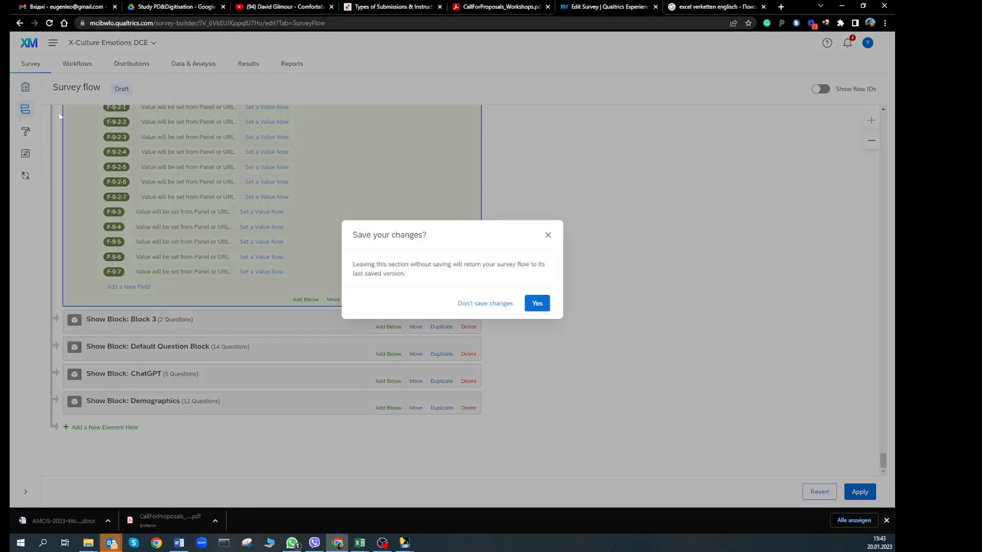
left_click(483, 309)
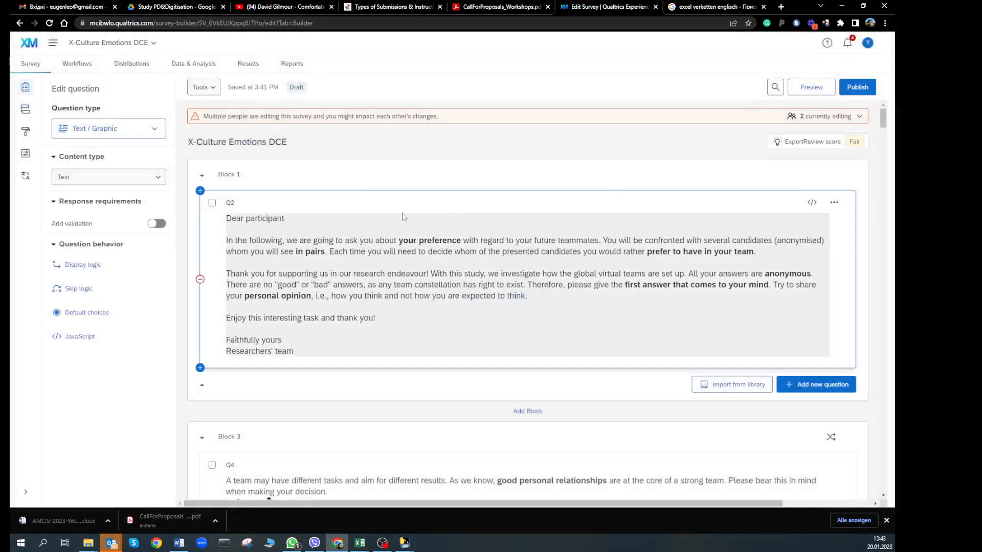
mouse_move(362, 546)
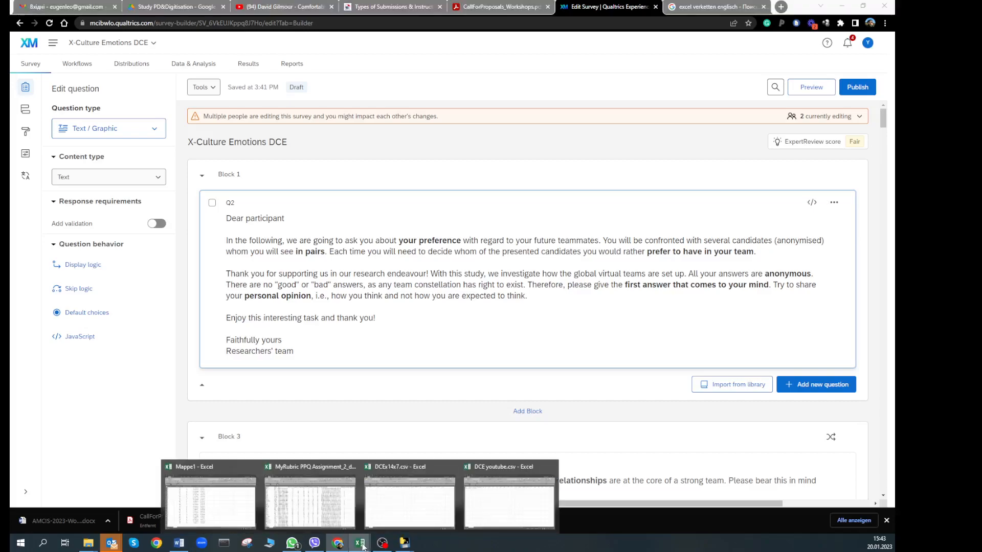
left_click(480, 505)
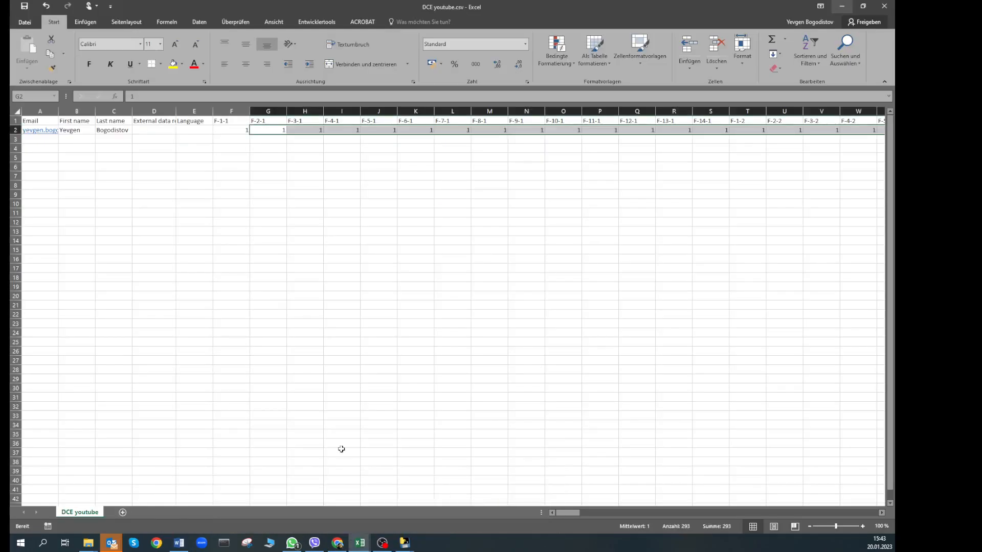